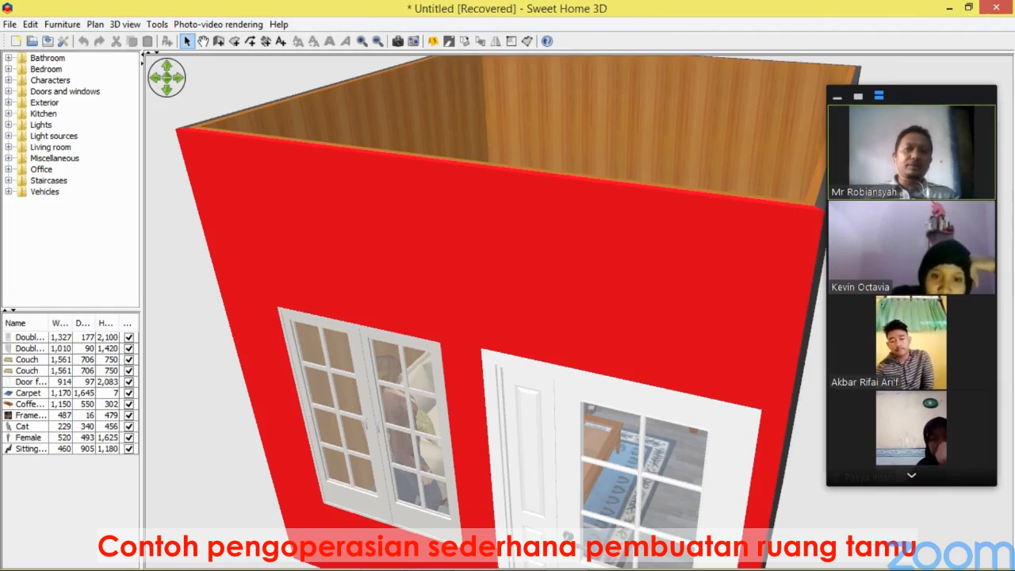
Inspect the furnished living room from different angles in the 3D view and the plan.
{"action": "left_click_drag", "start_coordinate": [492, 254], "coordinate": [519, 309]}
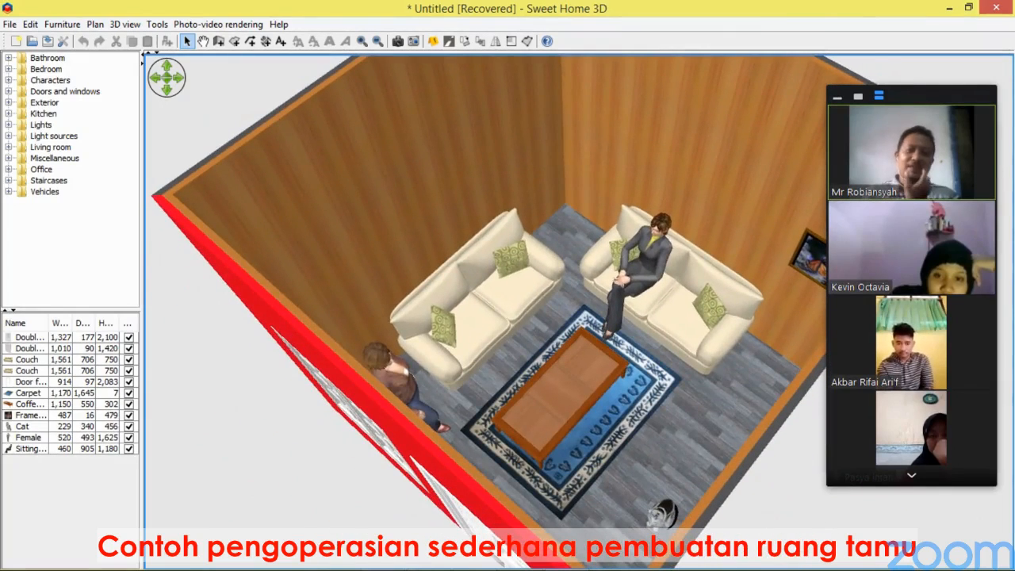
{"action": "left_click_drag", "start_coordinate": [469, 53], "coordinate": [468, 432]}
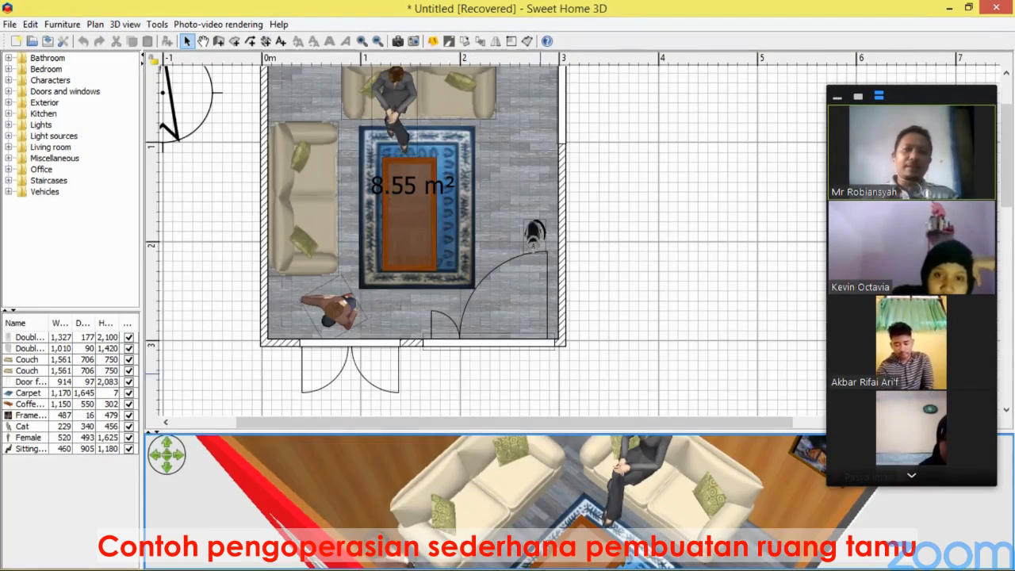
{"action": "left_click", "coordinate": [623, 290]}
{"action": "scroll", "coordinate": [622, 290], "scroll_direction": "up", "scroll_amount": 3}
{"action": "scroll", "coordinate": [622, 291], "scroll_direction": "down", "scroll_amount": 4}
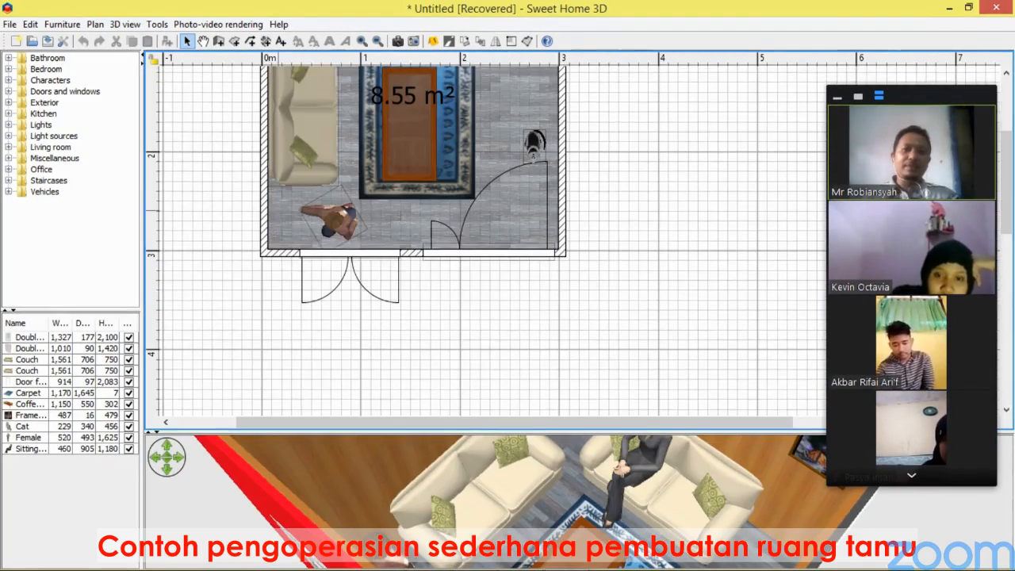
{"action": "left_click_drag", "start_coordinate": [468, 432], "coordinate": [468, 241]}
{"action": "left_click_drag", "start_coordinate": [491, 405], "coordinate": [623, 327]}
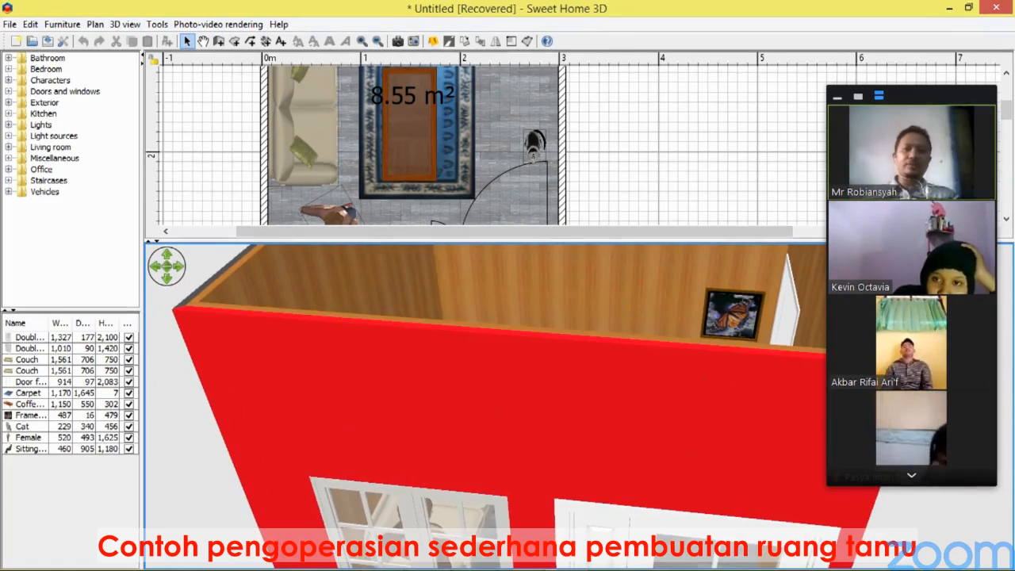
{"action": "left_click_drag", "start_coordinate": [623, 327], "coordinate": [392, 325]}
{"action": "left_click_drag", "start_coordinate": [467, 241], "coordinate": [468, 326]}
{"action": "left_click_drag", "start_coordinate": [492, 396], "coordinate": [440, 456]}
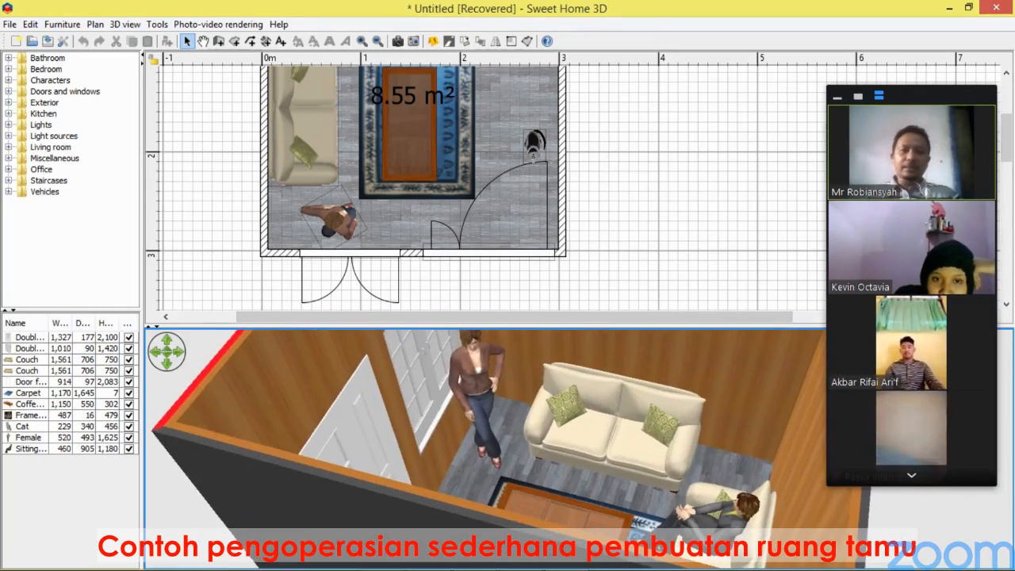
{"action": "left_click_drag", "start_coordinate": [500, 326], "coordinate": [506, 452]}
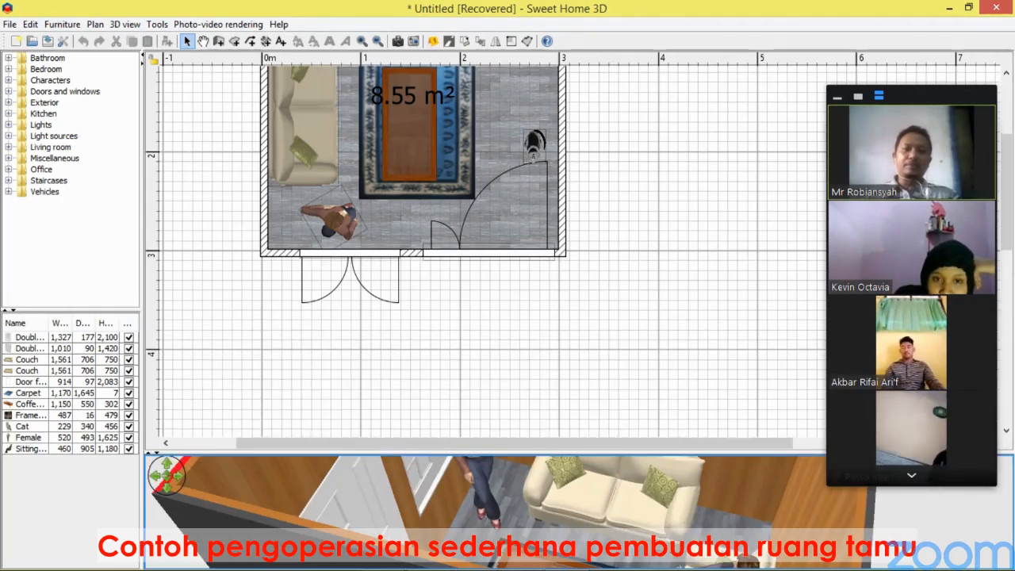
{"action": "scroll", "coordinate": [507, 374], "scroll_direction": "up", "scroll_amount": 5}
{"action": "scroll", "coordinate": [484, 245], "scroll_direction": "down", "scroll_amount": 3}
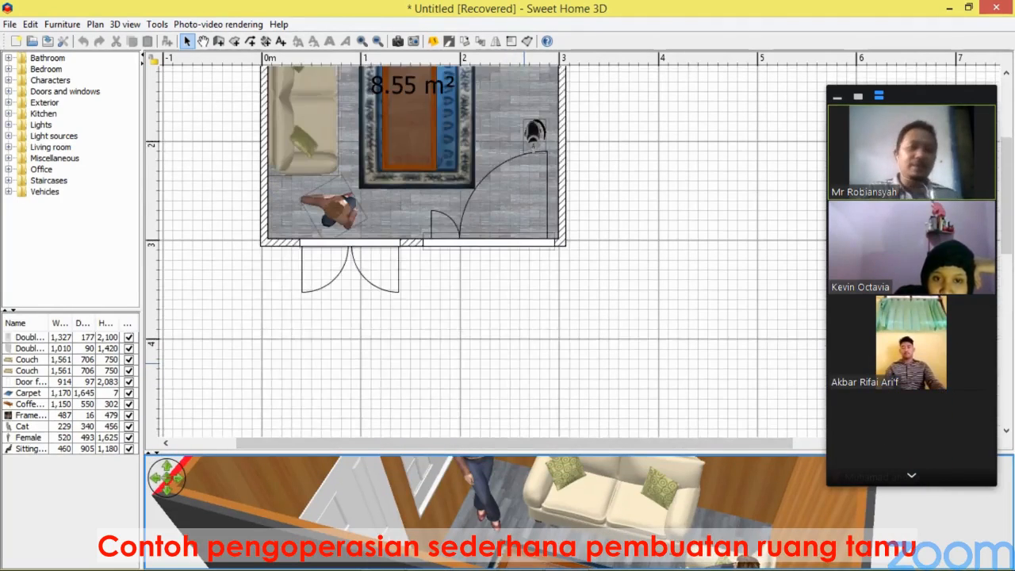
{"action": "scroll", "coordinate": [484, 245], "scroll_direction": "up", "scroll_amount": 3}
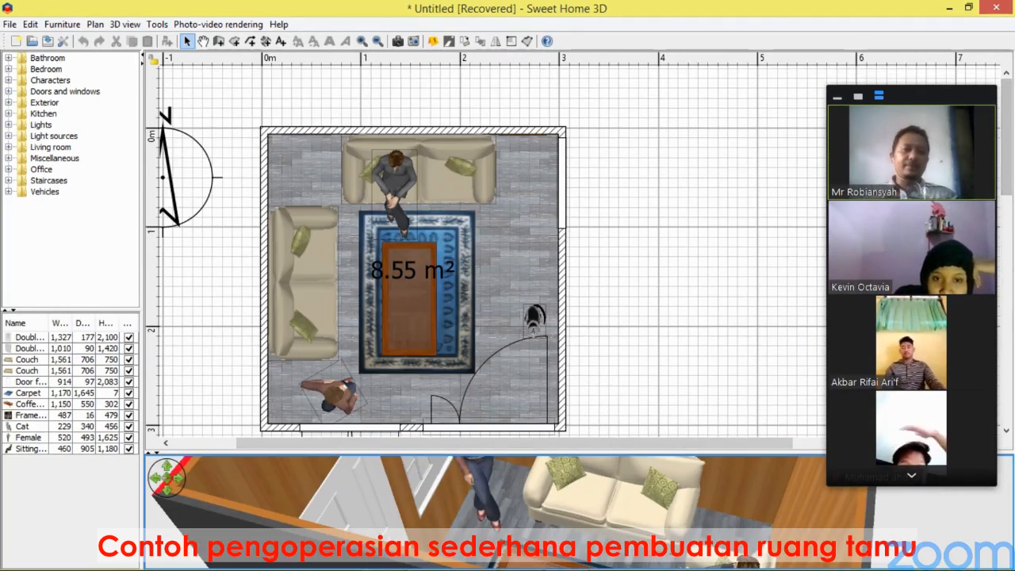
{"action": "scroll", "coordinate": [485, 245], "scroll_direction": "down", "scroll_amount": 1}
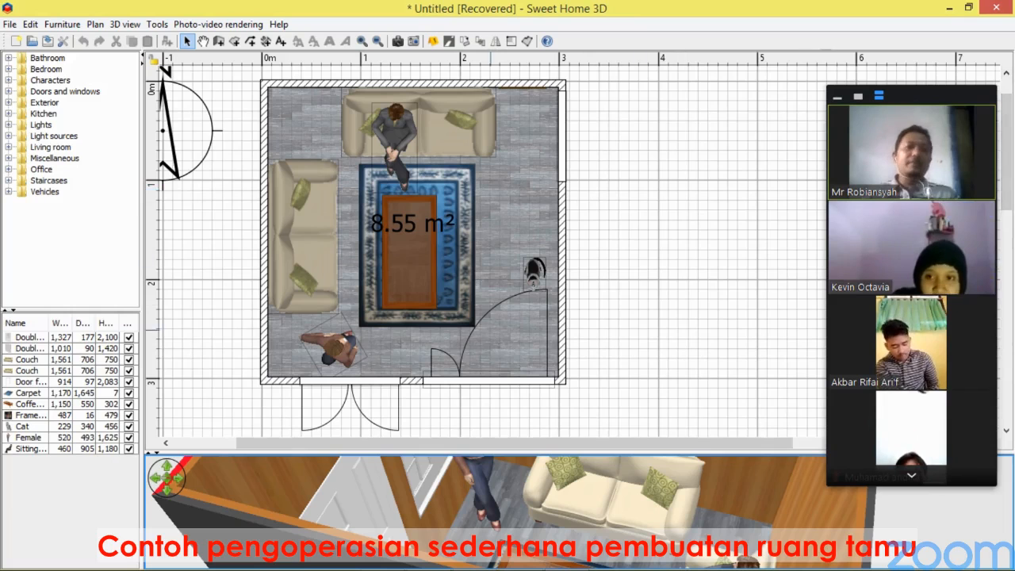
Delete the living room's right wall.
{"action": "left_click_drag", "start_coordinate": [483, 453], "coordinate": [483, 189]}
{"action": "left_click_drag", "start_coordinate": [484, 341], "coordinate": [579, 337]}
{"action": "left_click_drag", "start_coordinate": [516, 341], "coordinate": [432, 309]}
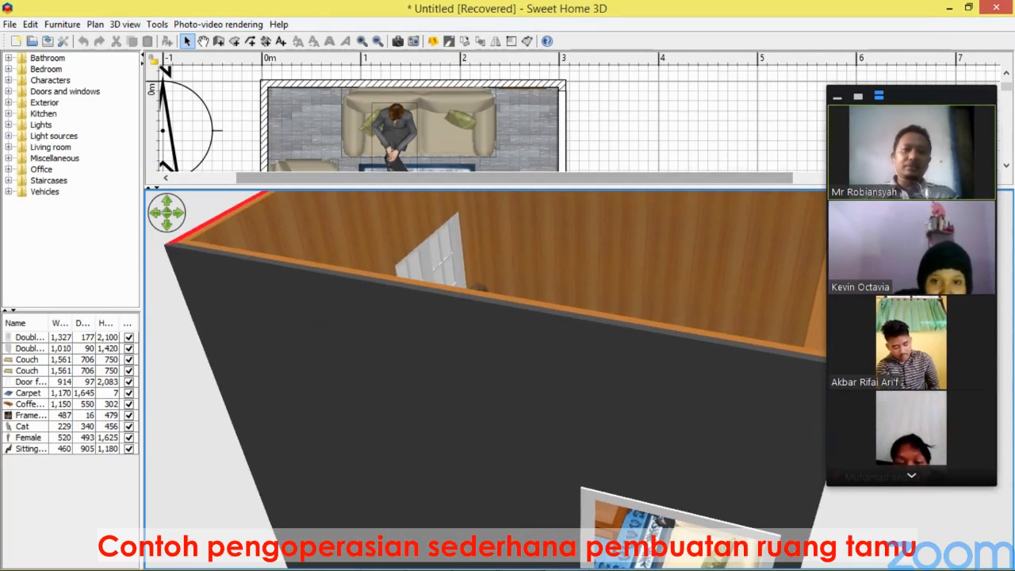
{"action": "left_click_drag", "start_coordinate": [483, 188], "coordinate": [483, 568]}
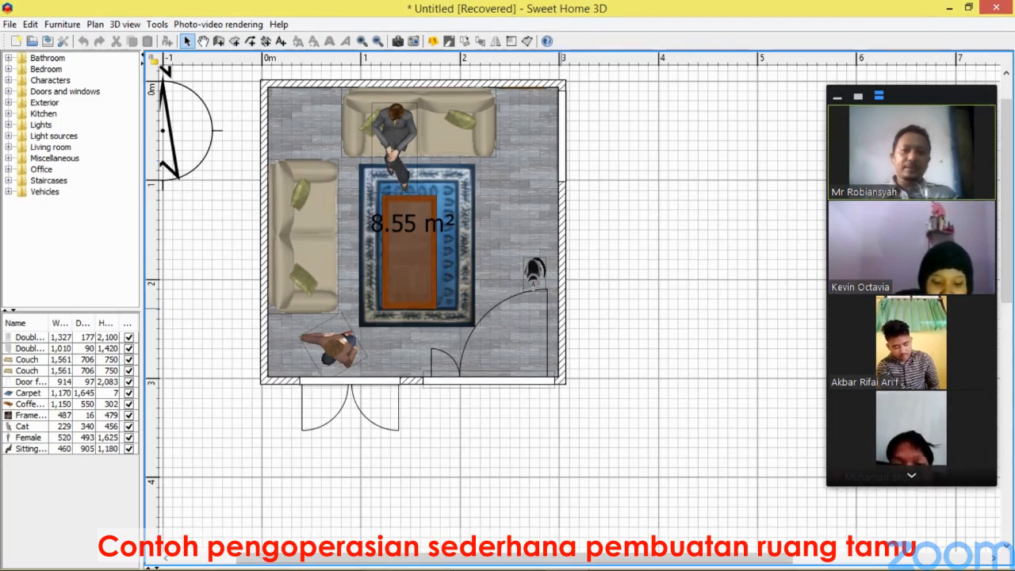
{"action": "left_click", "coordinate": [562, 291]}
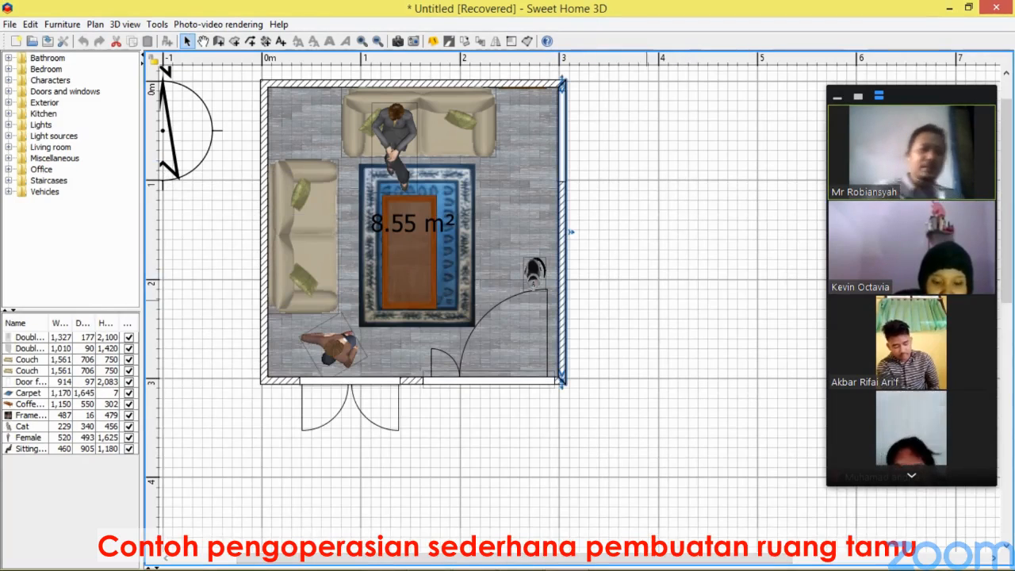
{"action": "key", "text": "Delete"}
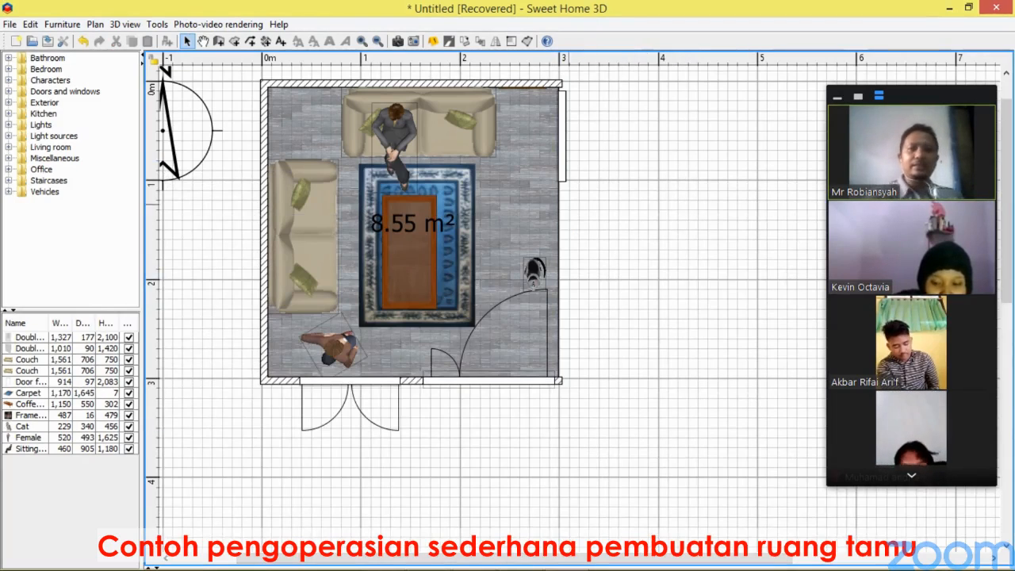
Examine the opened-up living room in the 3D view from several angles.
{"action": "left_click_drag", "start_coordinate": [547, 568], "coordinate": [547, 212]}
{"action": "left_click_drag", "start_coordinate": [547, 396], "coordinate": [581, 319]}
{"action": "scroll", "coordinate": [500, 356], "scroll_direction": "down", "scroll_amount": 10}
{"action": "scroll", "coordinate": [580, 349], "scroll_direction": "up", "scroll_amount": 6}
{"action": "scroll", "coordinate": [580, 349], "scroll_direction": "up", "scroll_amount": 4}
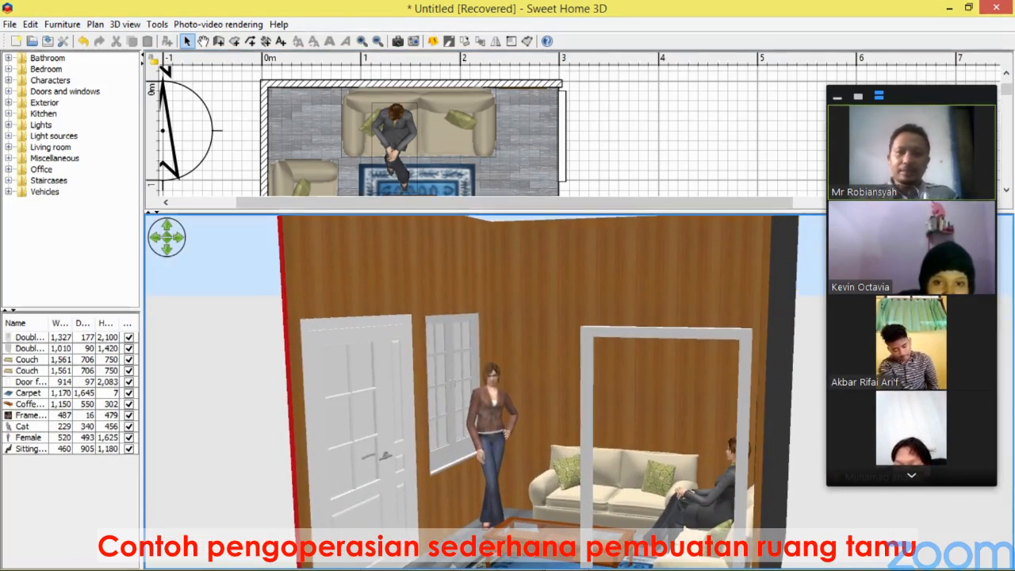
{"action": "left_click", "coordinate": [203, 41]}
{"action": "left_click_drag", "start_coordinate": [583, 349], "coordinate": [673, 394]}
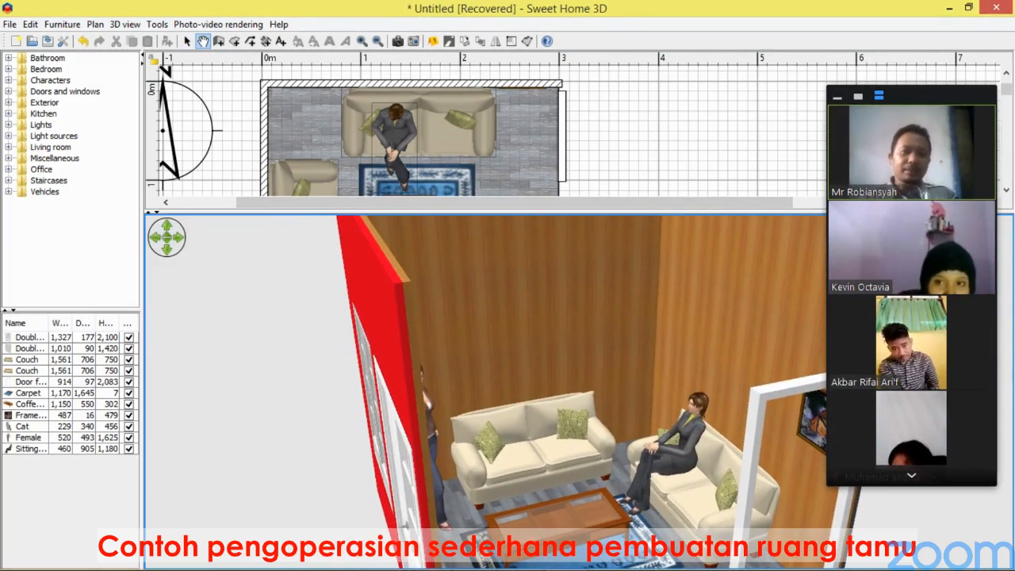
{"action": "left_click_drag", "start_coordinate": [570, 212], "coordinate": [571, 70]}
{"action": "left_click_drag", "start_coordinate": [588, 337], "coordinate": [596, 314]}
{"action": "left_click_drag", "start_coordinate": [577, 69], "coordinate": [622, 61]}
{"action": "left_click_drag", "start_coordinate": [610, 238], "coordinate": [612, 309]}
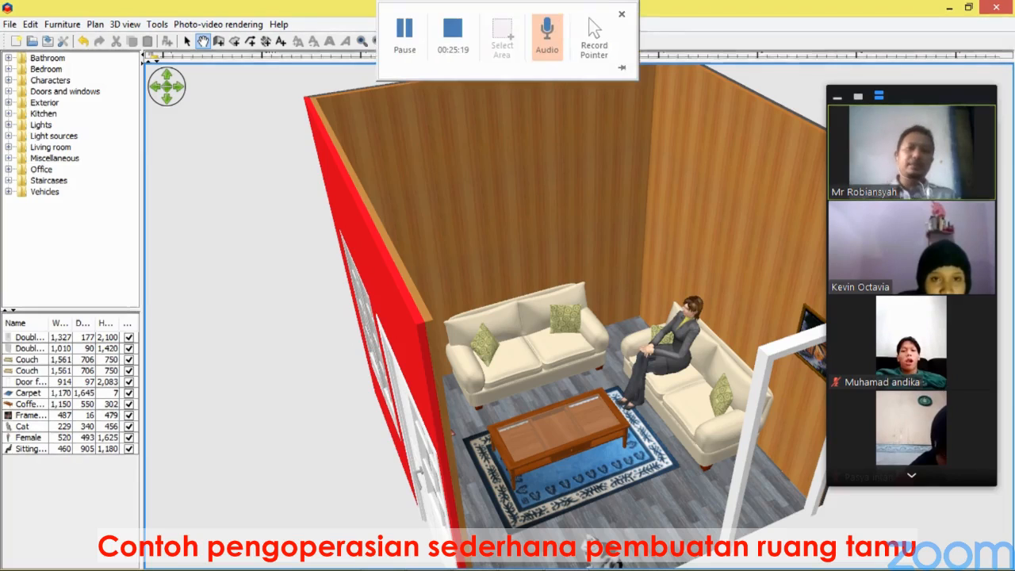
{"action": "left_click_drag", "start_coordinate": [660, 61], "coordinate": [659, 343]}
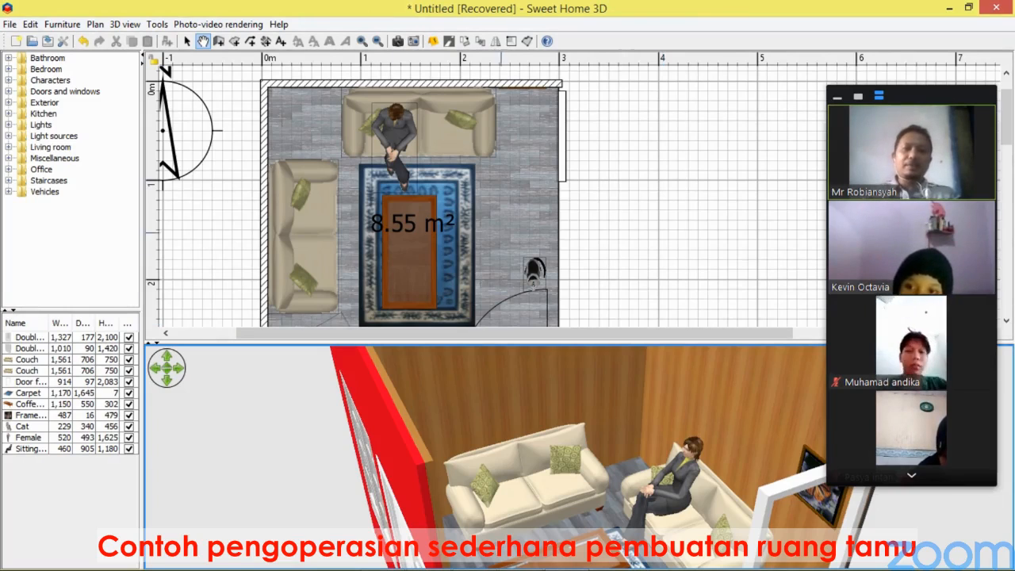
{"action": "left_click_drag", "start_coordinate": [502, 343], "coordinate": [502, 504]}
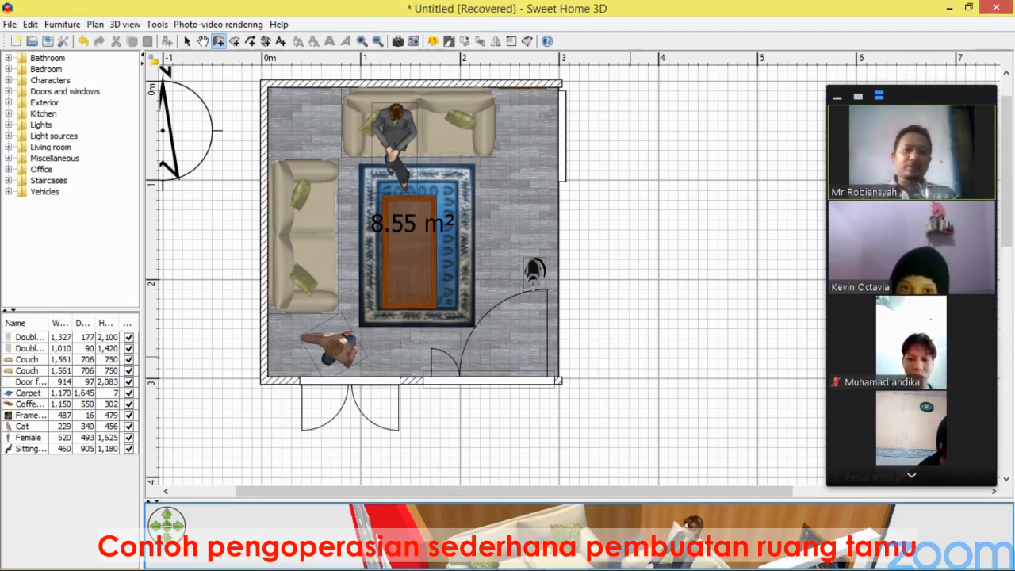
Draw four walls enclosing a new room about 3 m by 3 m to the right of the living room.
{"action": "left_click_drag", "start_coordinate": [587, 492], "coordinate": [780, 490]}
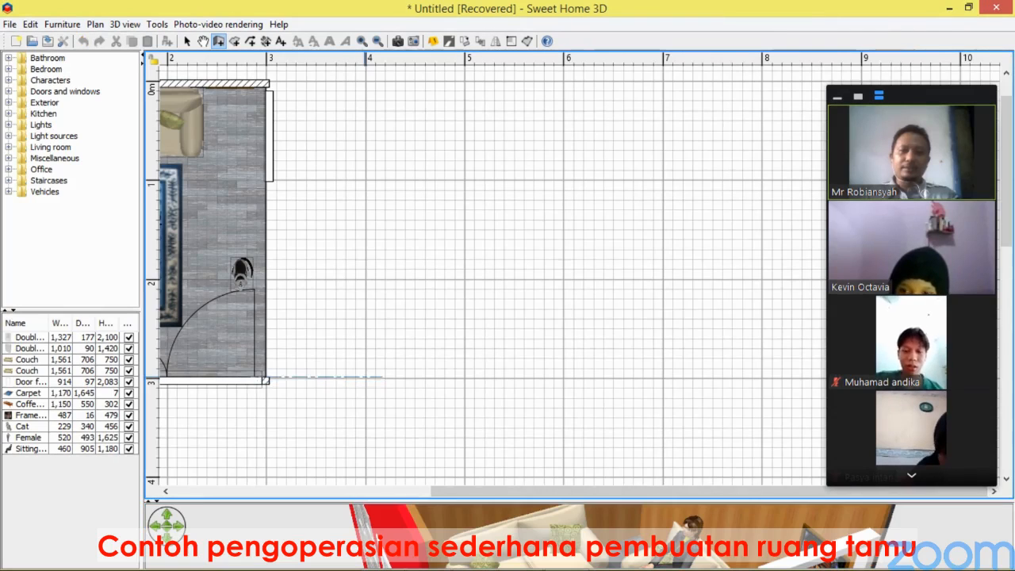
{"action": "left_click", "coordinate": [364, 378]}
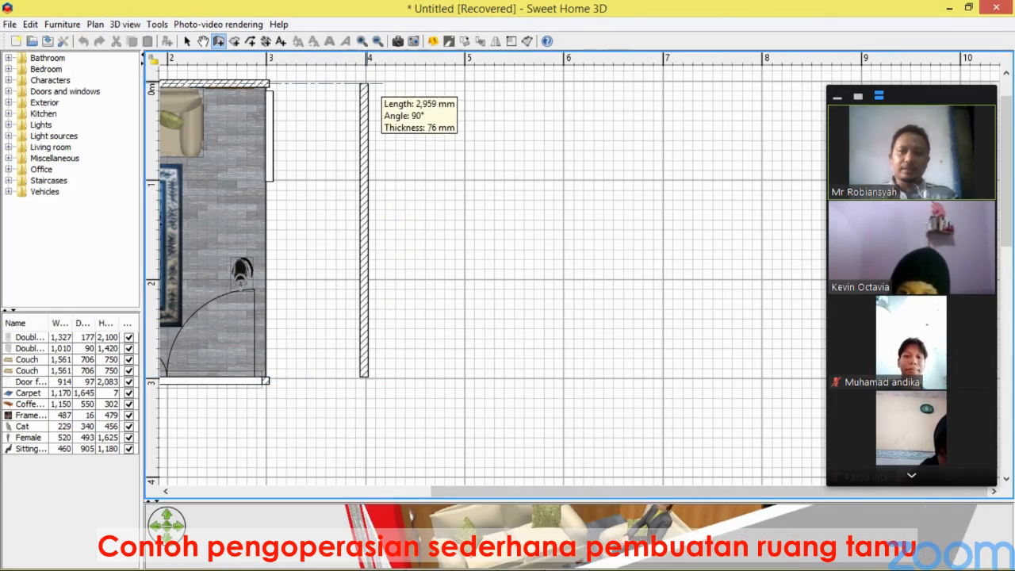
{"action": "left_click", "coordinate": [364, 83]}
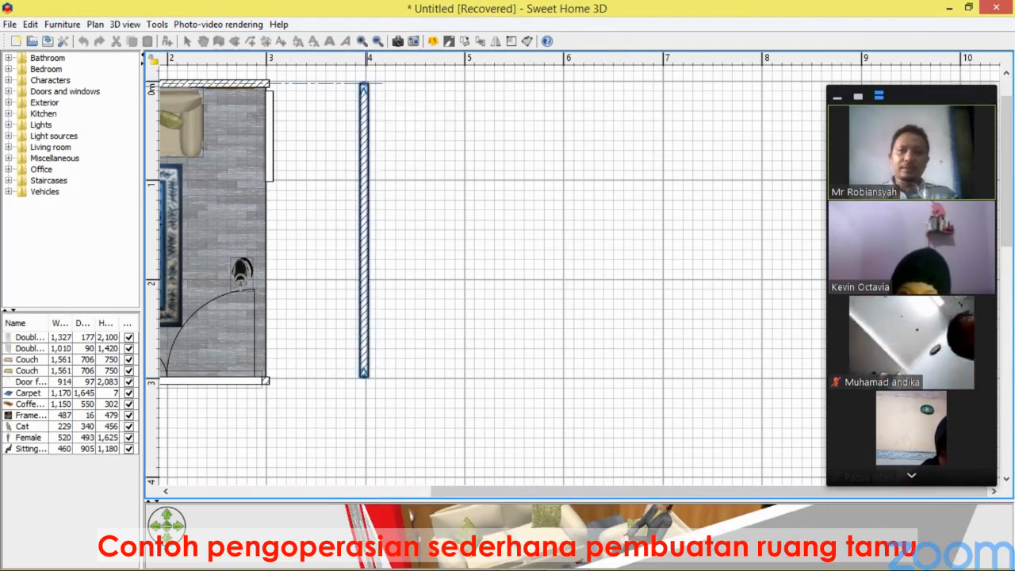
{"action": "left_click", "coordinate": [663, 83]}
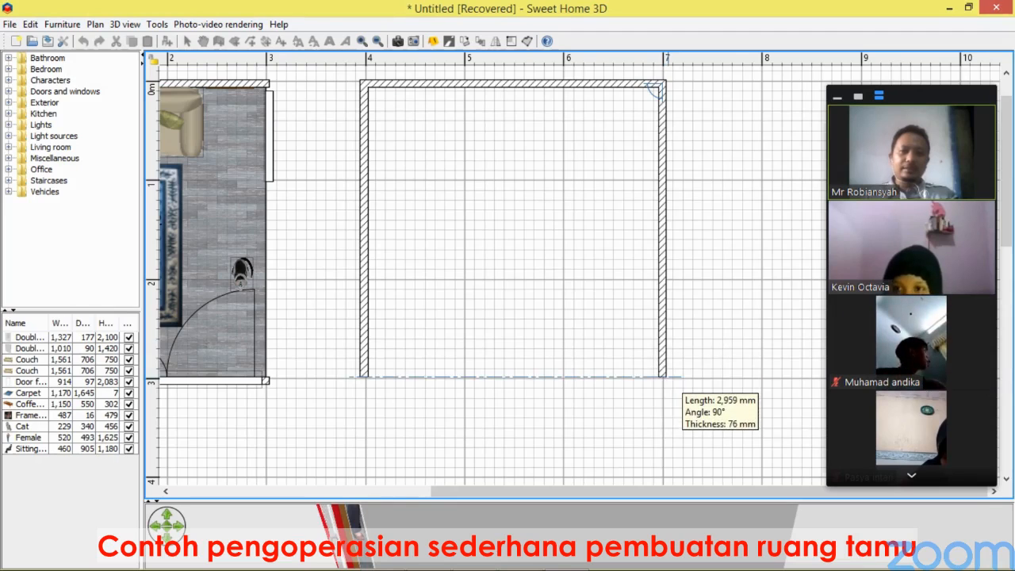
{"action": "left_click", "coordinate": [662, 377]}
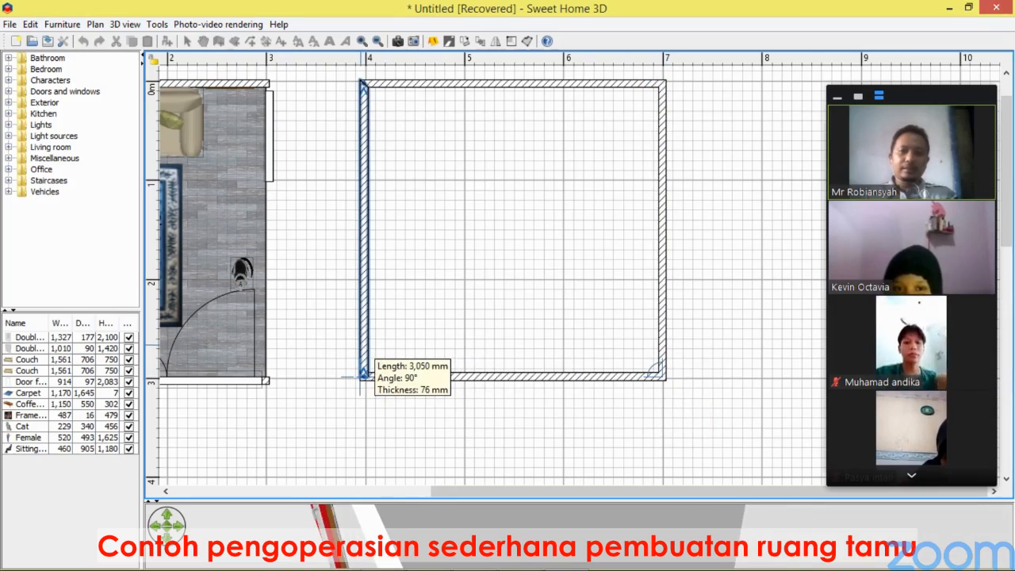
{"action": "double_click", "coordinate": [363, 374]}
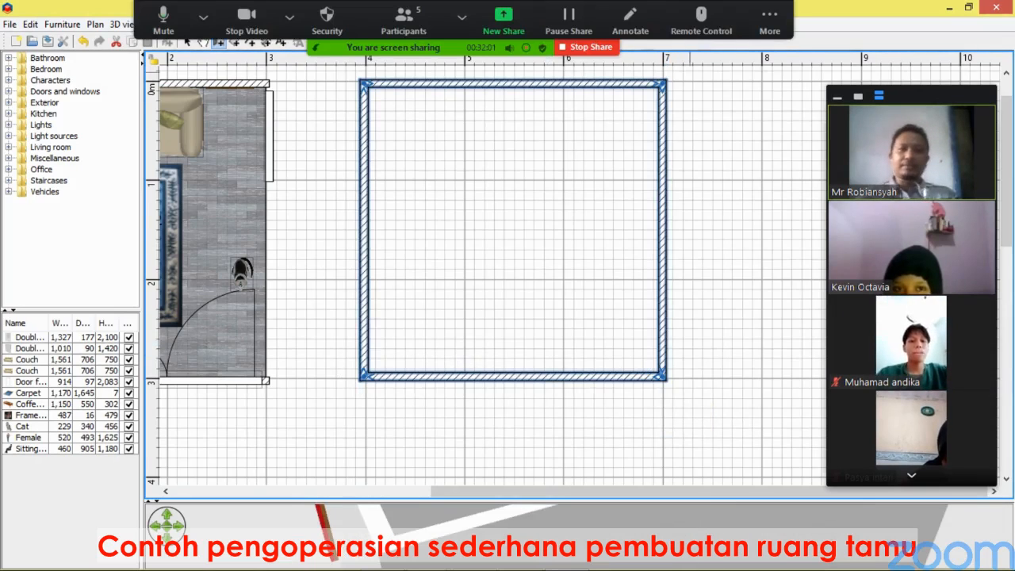
{"action": "left_click", "coordinate": [769, 22]}
{"action": "left_click", "coordinate": [829, 190]}
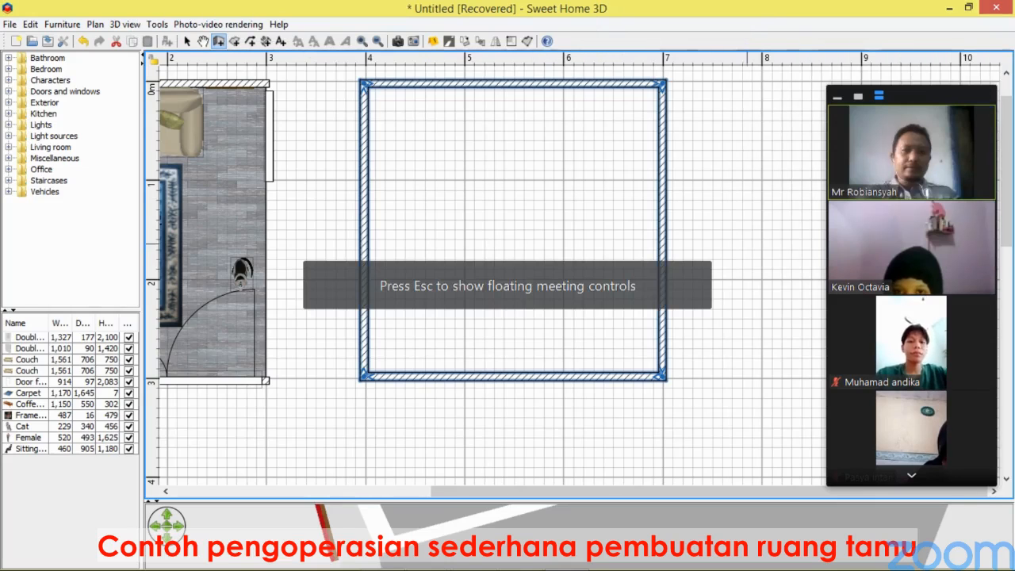
{"action": "left_click", "coordinate": [187, 42]}
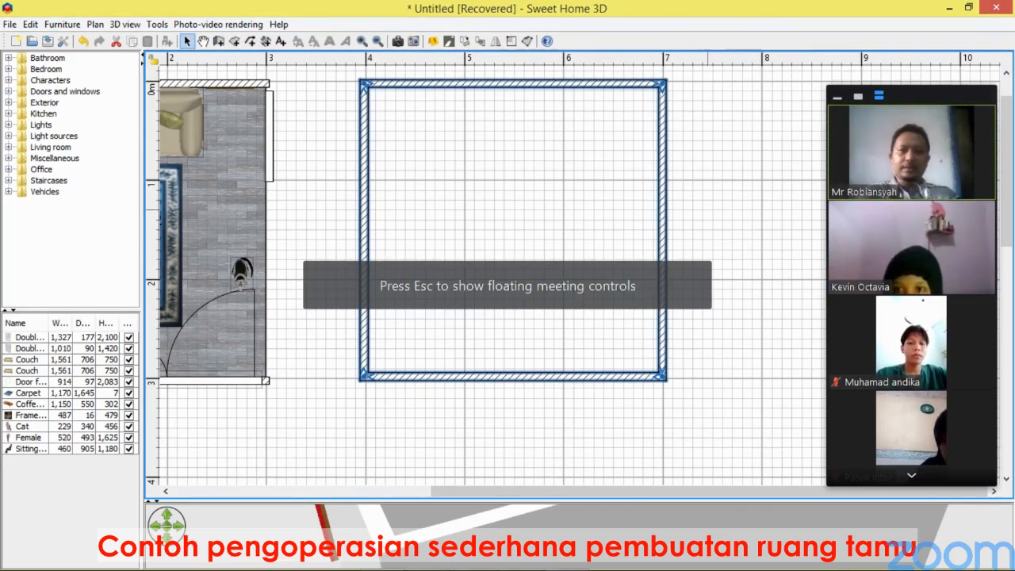
{"action": "left_click", "coordinate": [744, 213]}
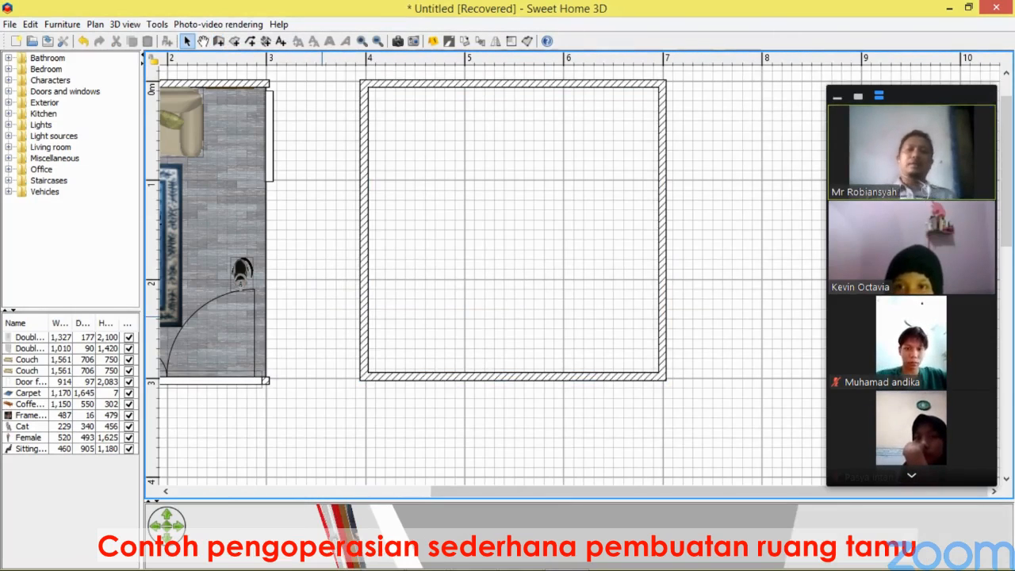
Add a Door from Doors and windows to the new room's bottom wall near its right corner.
{"action": "left_click_drag", "start_coordinate": [543, 501], "coordinate": [543, 146]}
{"action": "left_click_drag", "start_coordinate": [483, 325], "coordinate": [684, 359]}
{"action": "scroll", "coordinate": [464, 349], "scroll_direction": "down", "scroll_amount": 10}
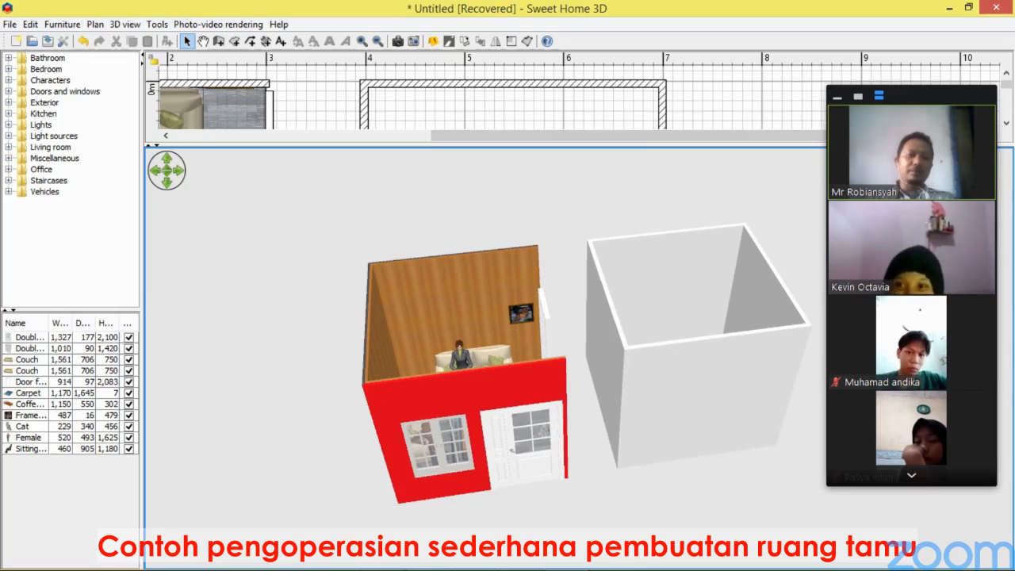
{"action": "left_click_drag", "start_coordinate": [289, 146], "coordinate": [289, 411]}
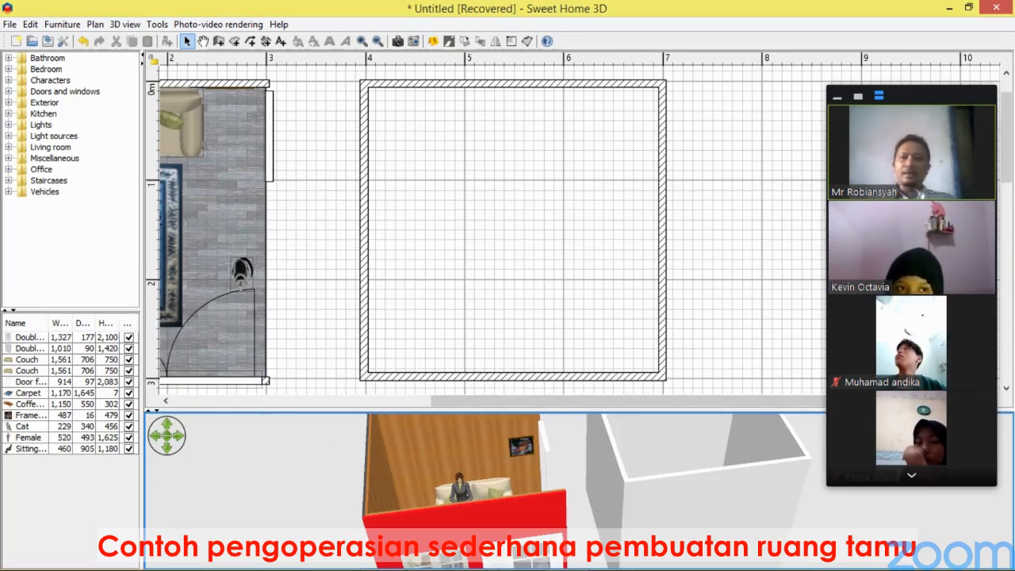
{"action": "left_click", "coordinate": [8, 91]}
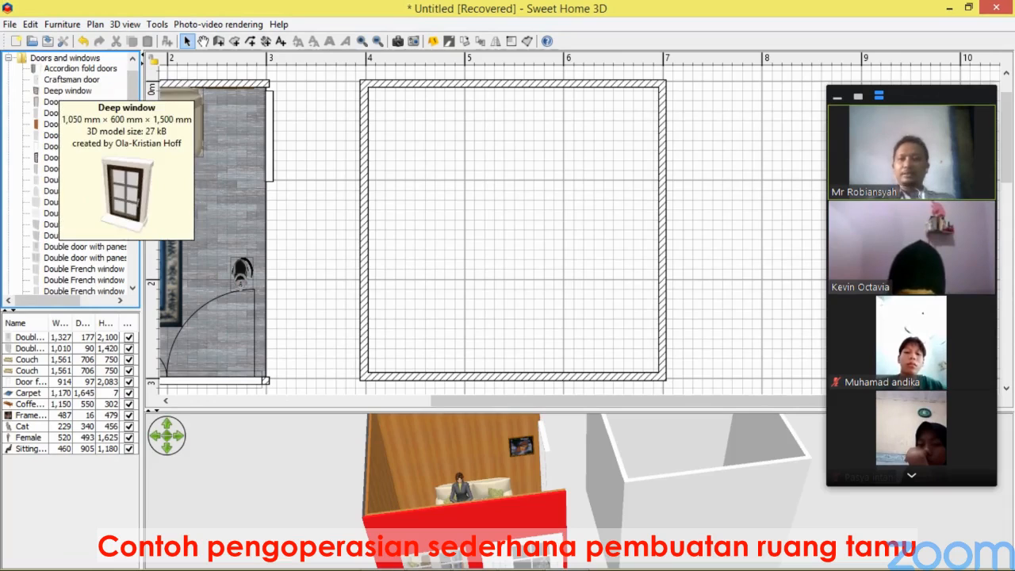
{"action": "left_click_drag", "start_coordinate": [53, 101], "coordinate": [531, 248]}
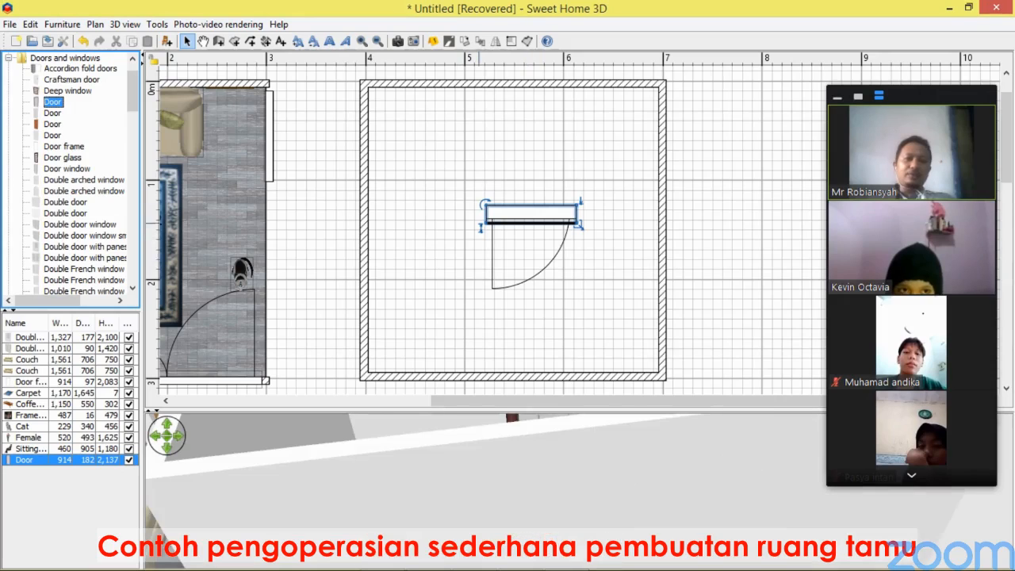
{"action": "left_click_drag", "start_coordinate": [531, 213], "coordinate": [597, 373]}
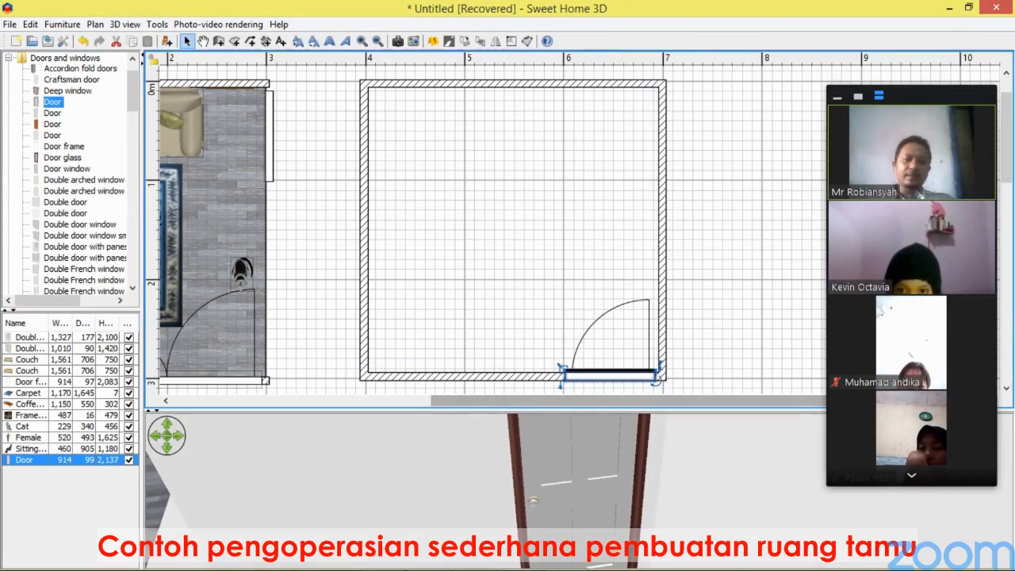
Create a room floor in the new walled room by tracing its four inner corners.
{"action": "left_click_drag", "start_coordinate": [607, 410], "coordinate": [606, 146]}
{"action": "left_click_drag", "start_coordinate": [601, 261], "coordinate": [419, 355]}
{"action": "scroll", "coordinate": [579, 359], "scroll_direction": "up", "scroll_amount": 1}
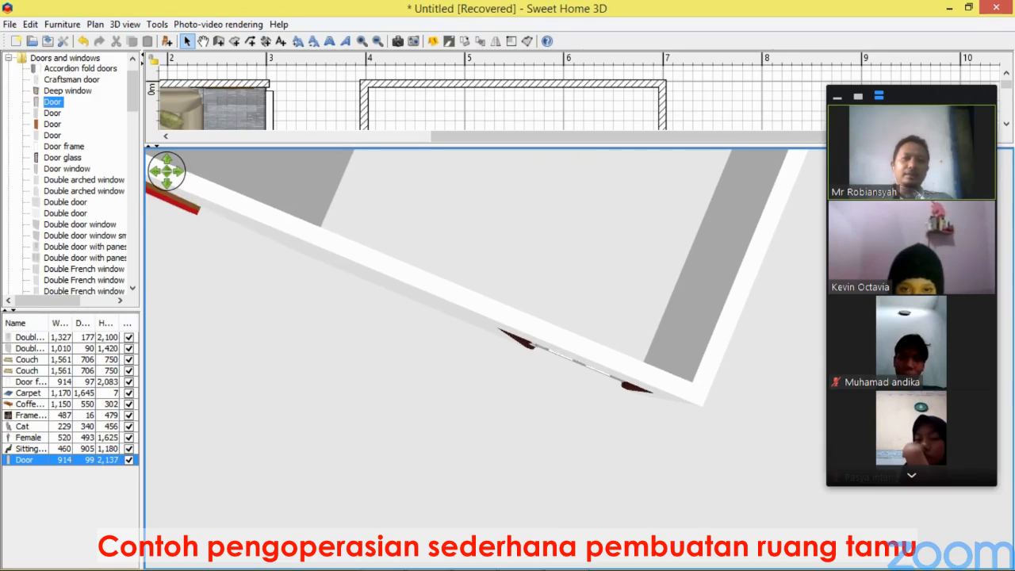
{"action": "left_click_drag", "start_coordinate": [475, 146], "coordinate": [484, 490]}
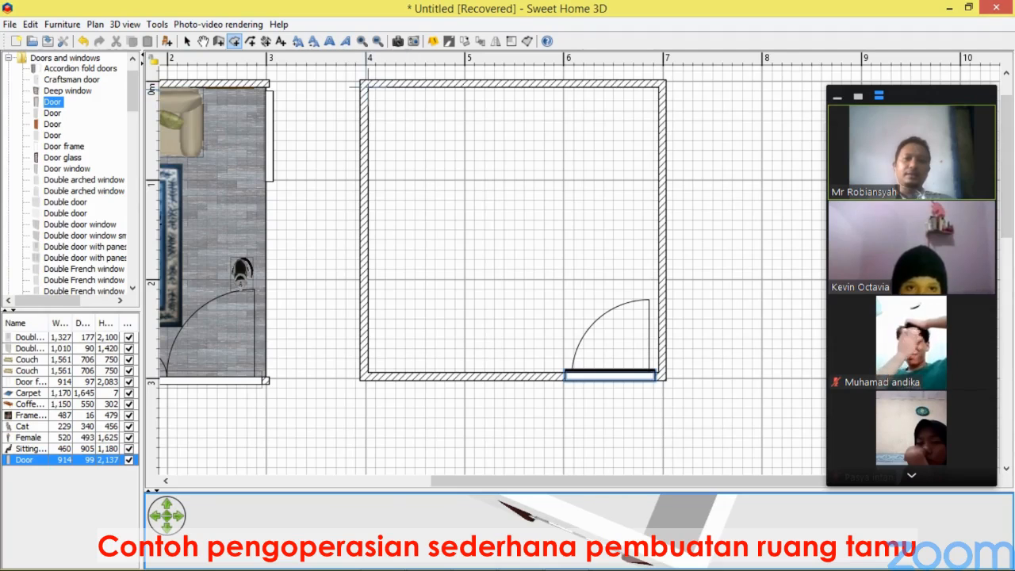
{"action": "left_click", "coordinate": [367, 86]}
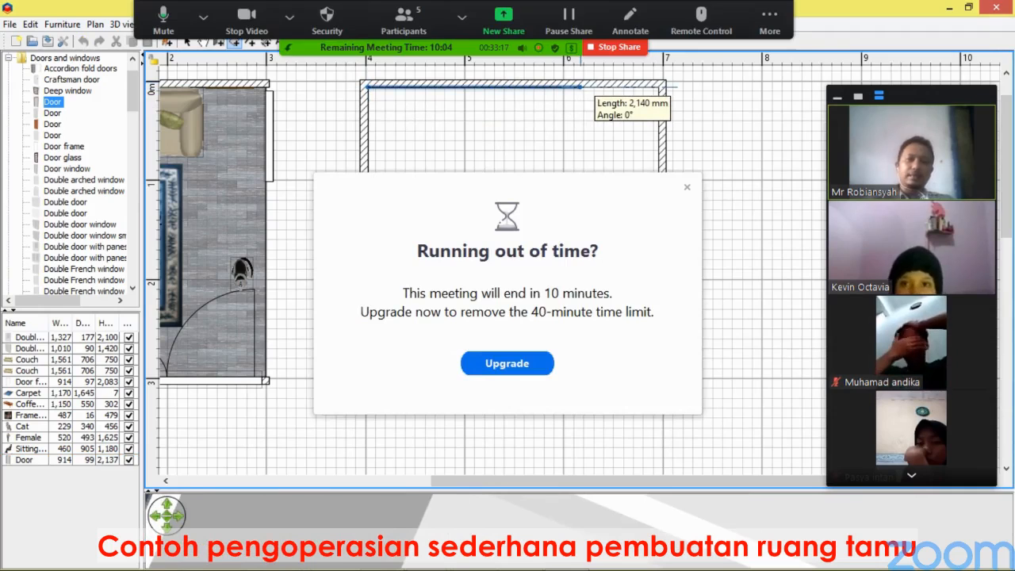
{"action": "left_click", "coordinate": [686, 187]}
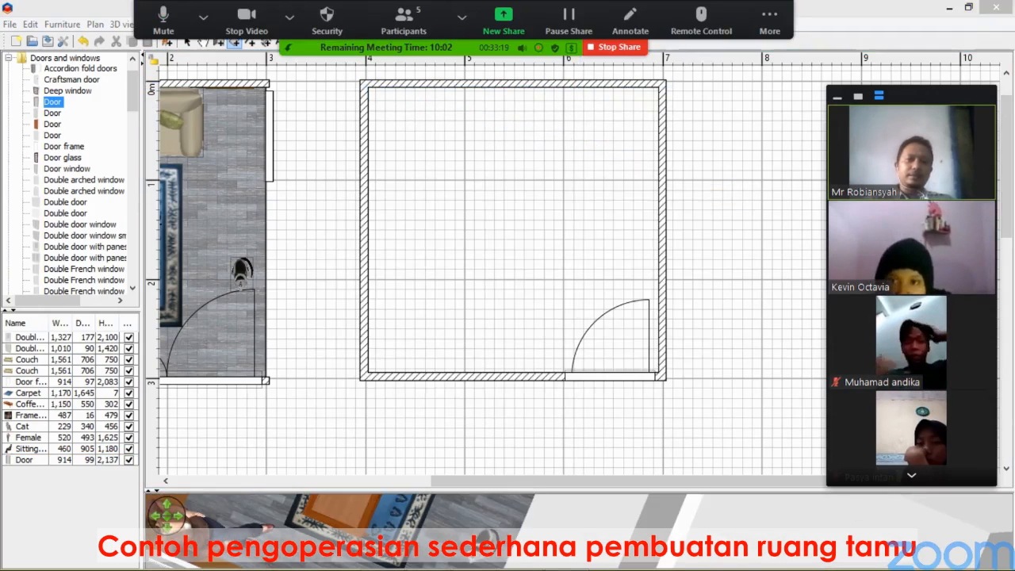
{"action": "left_click", "coordinate": [769, 20]}
{"action": "left_click", "coordinate": [830, 189]}
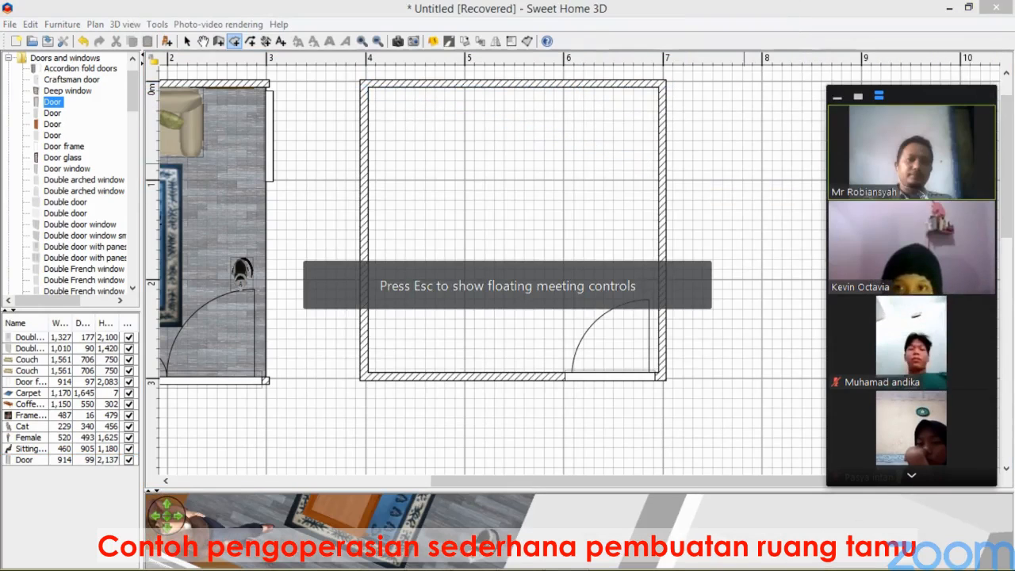
{"action": "left_click", "coordinate": [367, 86]}
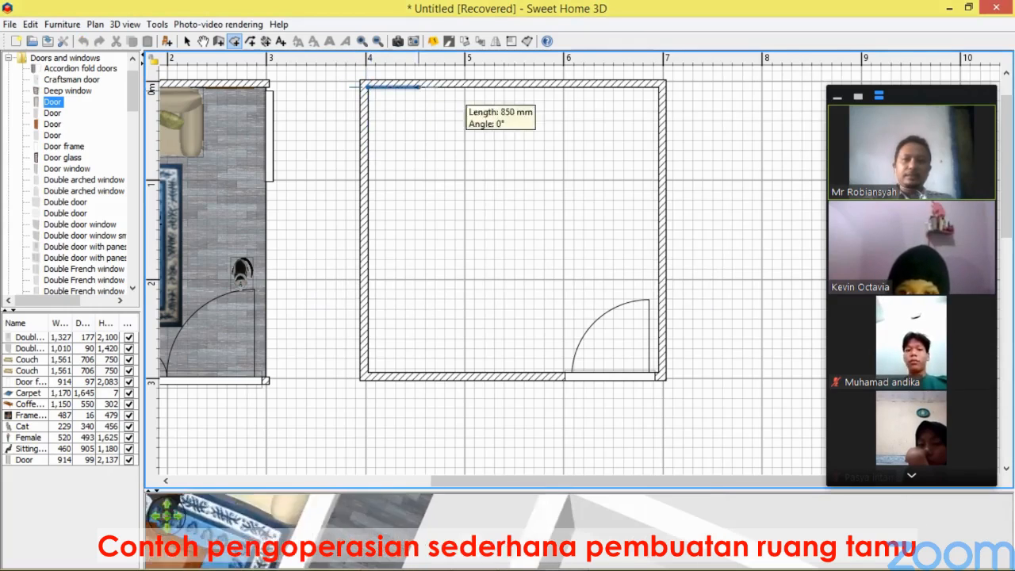
{"action": "left_click", "coordinate": [659, 87]}
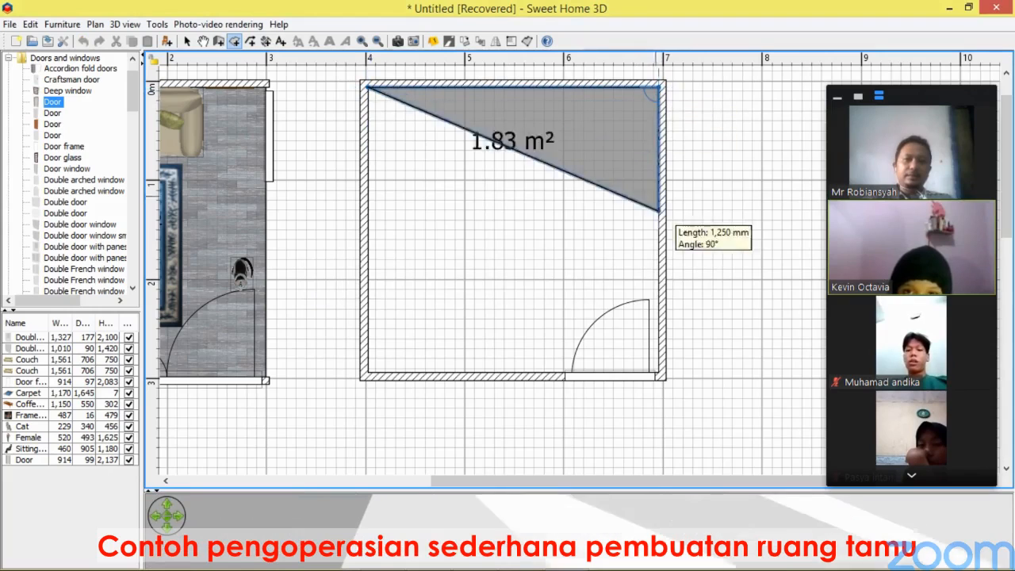
{"action": "left_click", "coordinate": [658, 371]}
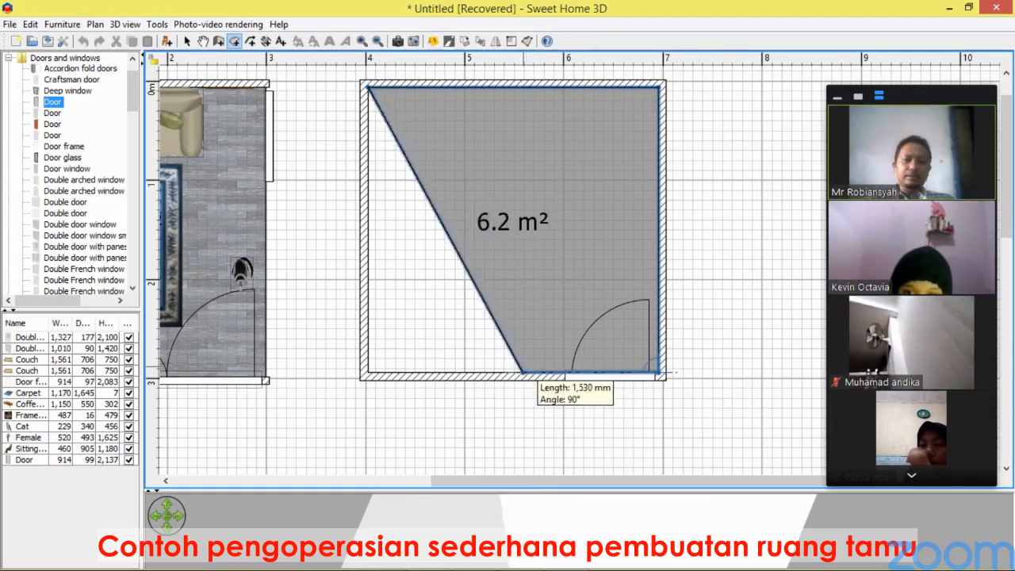
{"action": "double_click", "coordinate": [367, 373]}
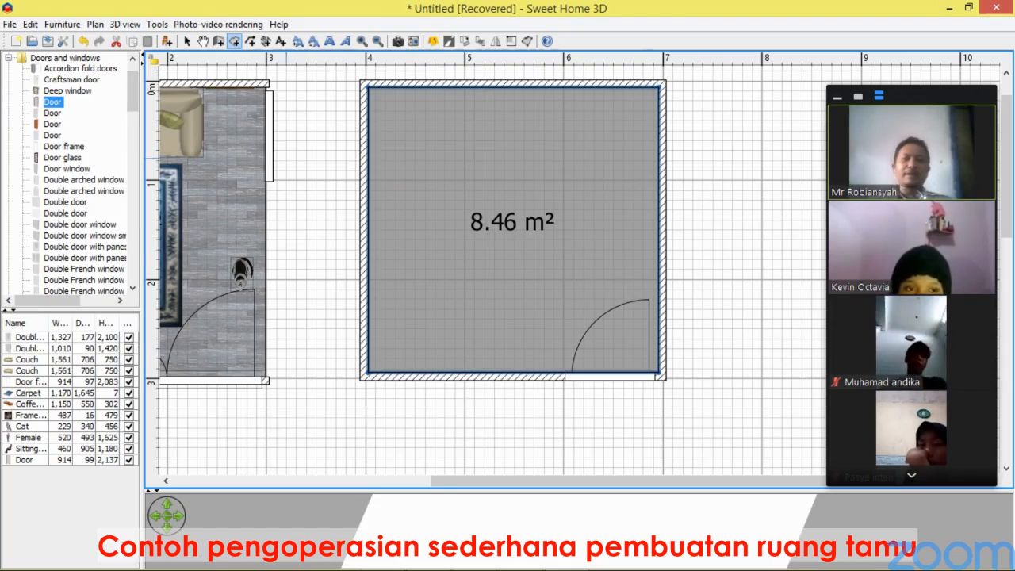
Apply the Floor - Oak wooden floor texture to the new room's floor.
{"action": "left_click", "coordinate": [187, 40]}
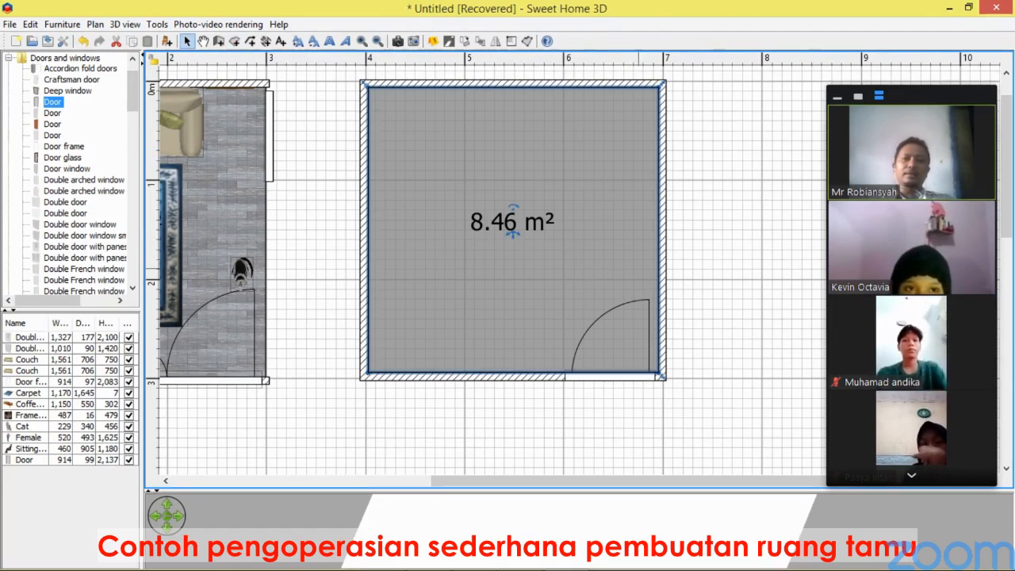
{"action": "double_click", "coordinate": [593, 233]}
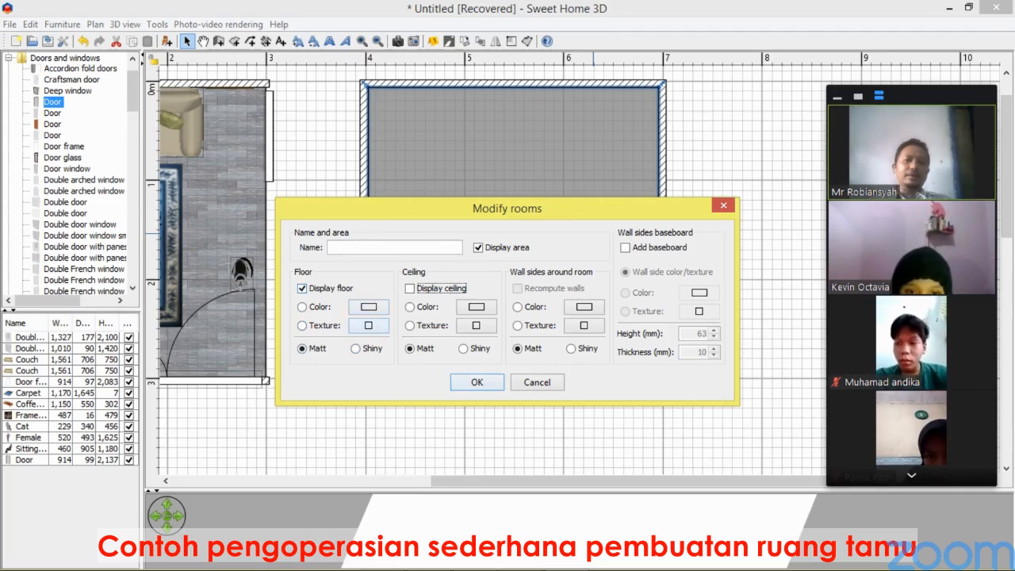
{"action": "left_click", "coordinate": [367, 325]}
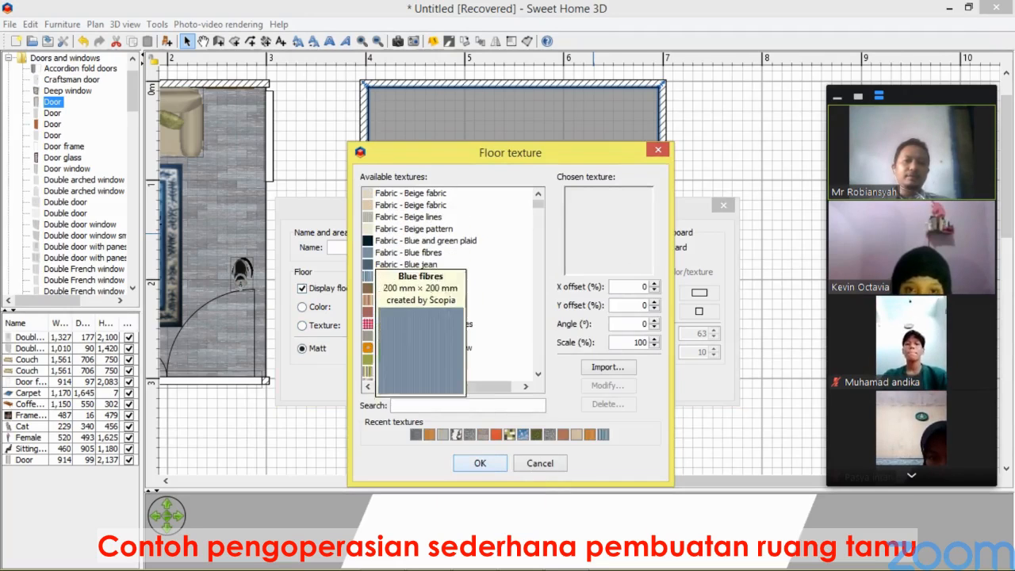
{"action": "scroll", "coordinate": [412, 337], "scroll_direction": "down", "scroll_amount": 2}
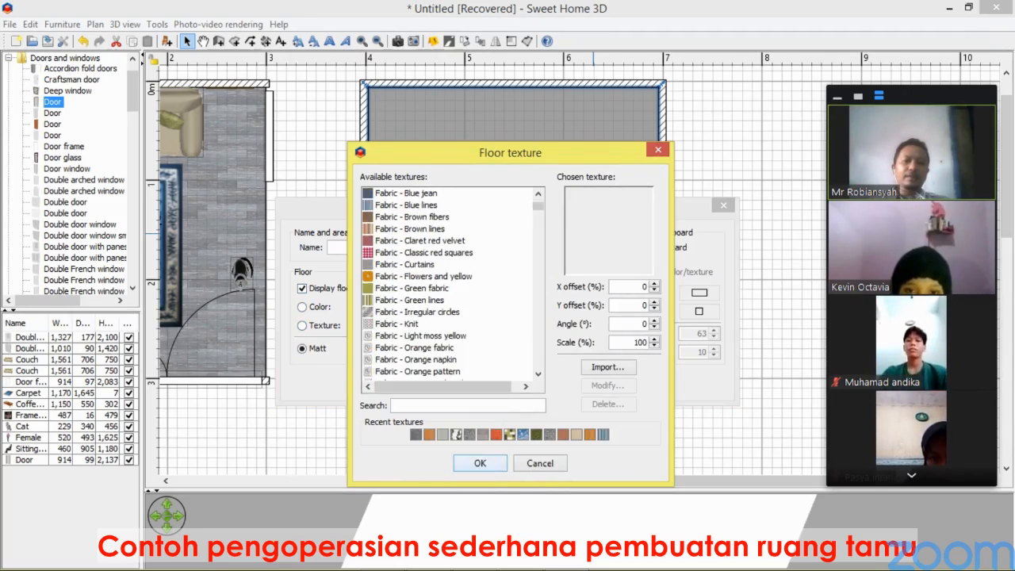
{"action": "scroll", "coordinate": [448, 281], "scroll_direction": "down", "scroll_amount": 14}
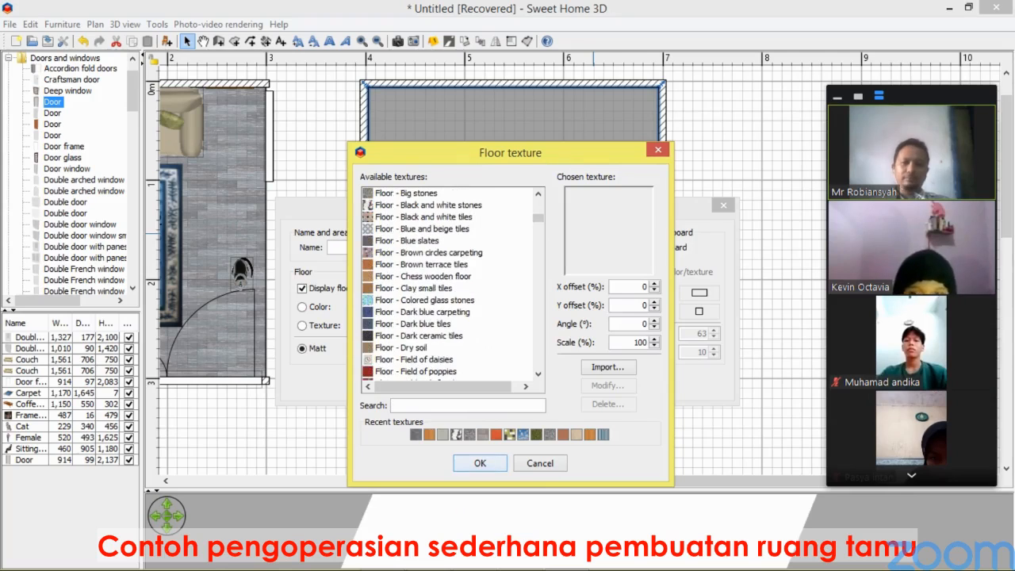
{"action": "scroll", "coordinate": [448, 281], "scroll_direction": "down", "scroll_amount": 3}
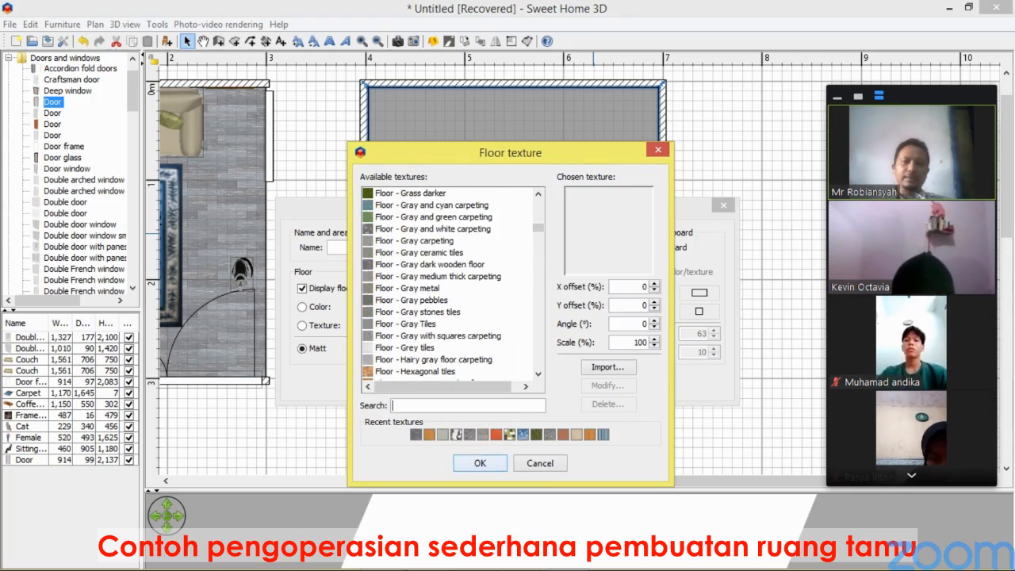
{"action": "scroll", "coordinate": [448, 282], "scroll_direction": "down", "scroll_amount": 2}
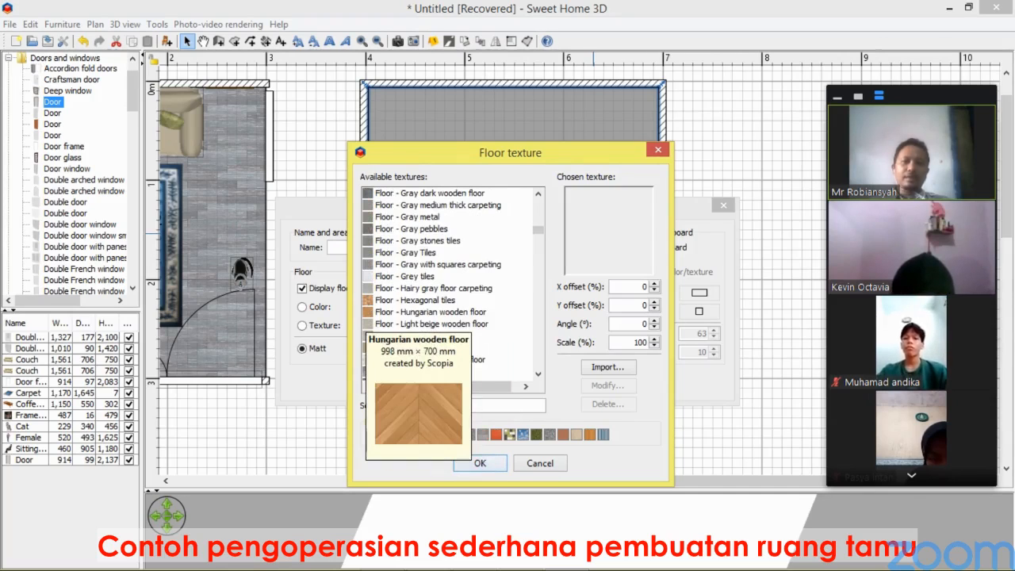
{"action": "scroll", "coordinate": [421, 317], "scroll_direction": "down", "scroll_amount": 2}
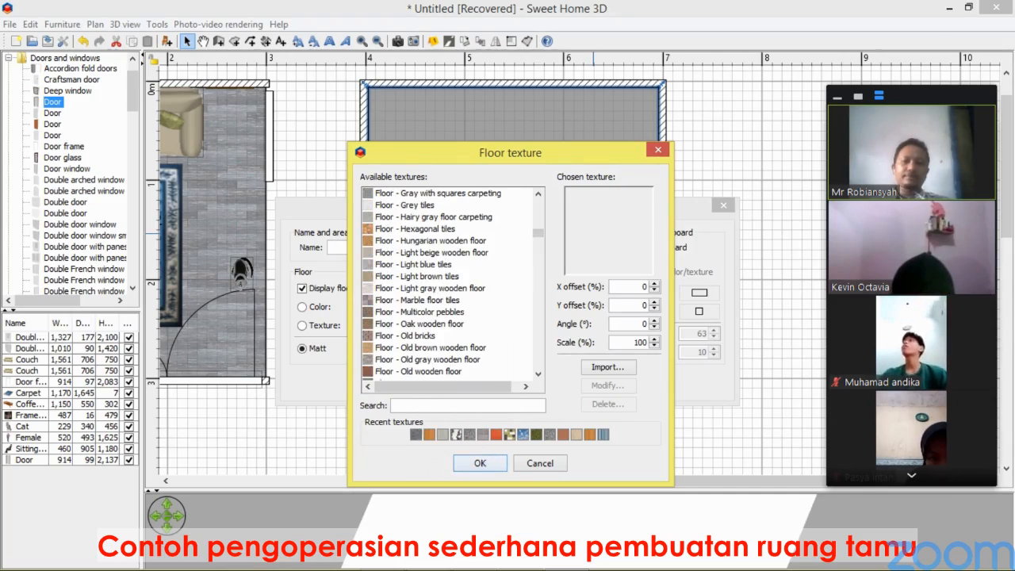
{"action": "scroll", "coordinate": [448, 281], "scroll_direction": "down", "scroll_amount": 2}
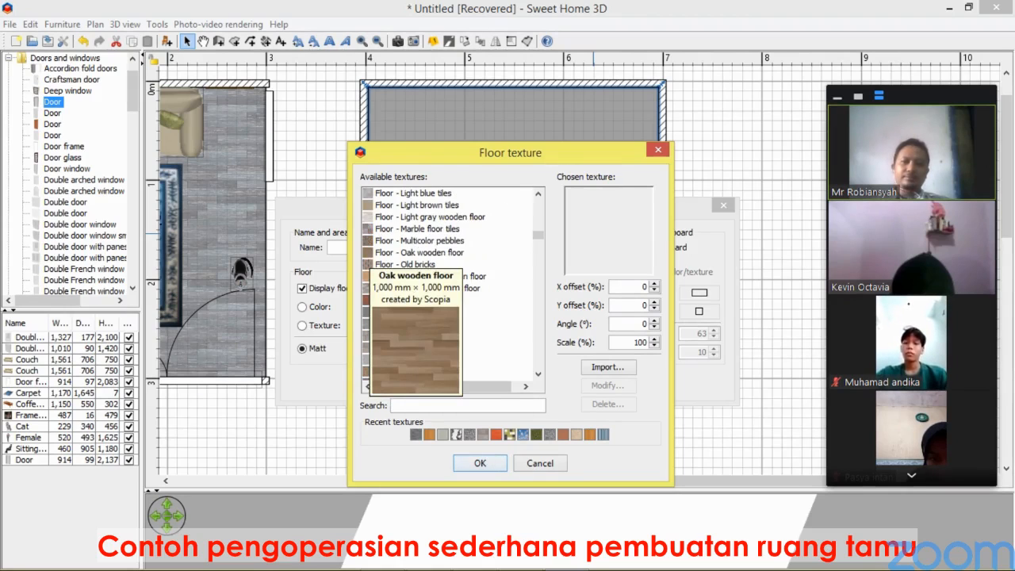
{"action": "left_click", "coordinate": [370, 252]}
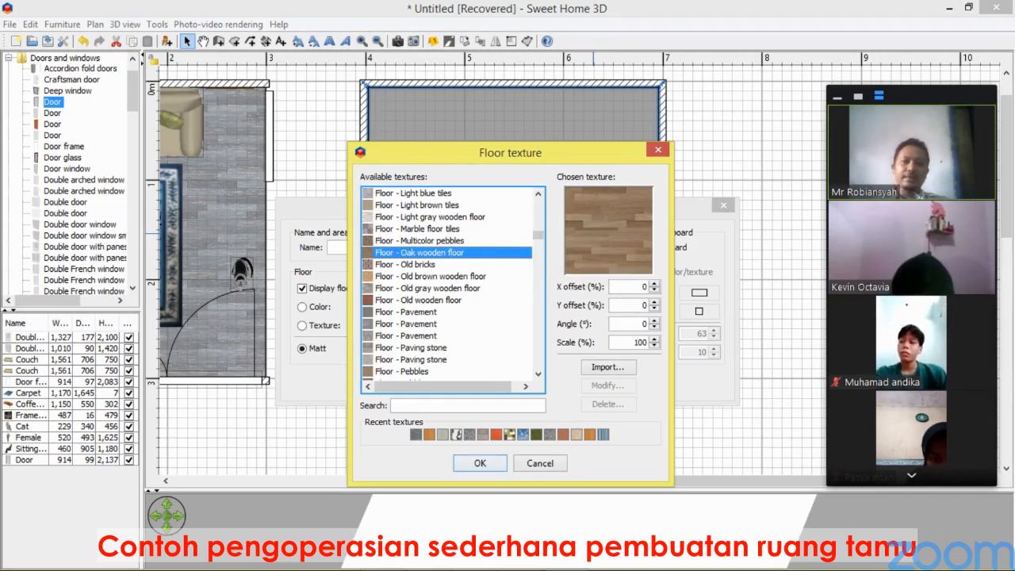
{"action": "key", "text": "Return"}
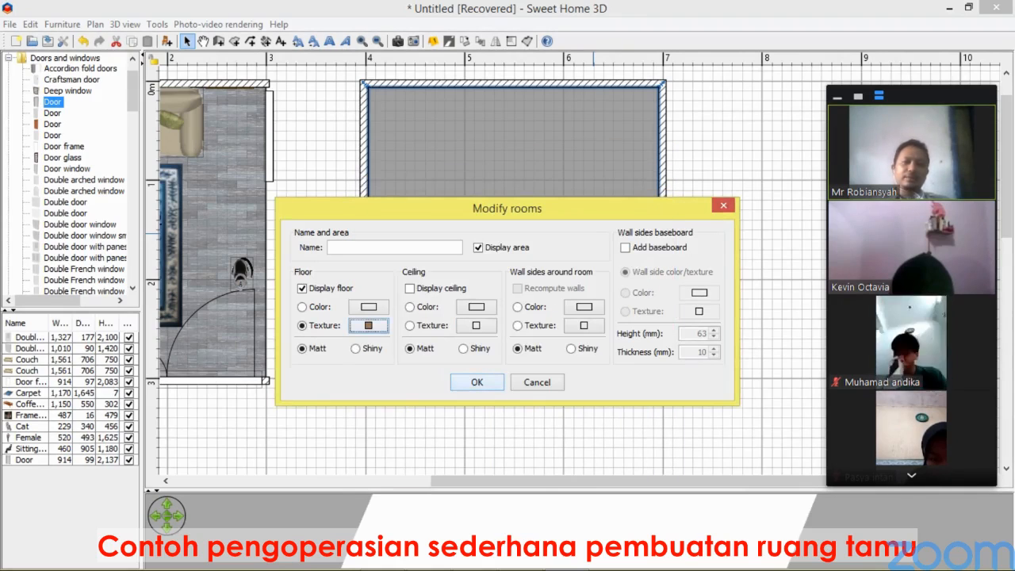
{"action": "key", "text": "Return"}
Examine the new room's textured floor in the 3D view.
{"action": "left_click_drag", "start_coordinate": [507, 489], "coordinate": [440, 508]}
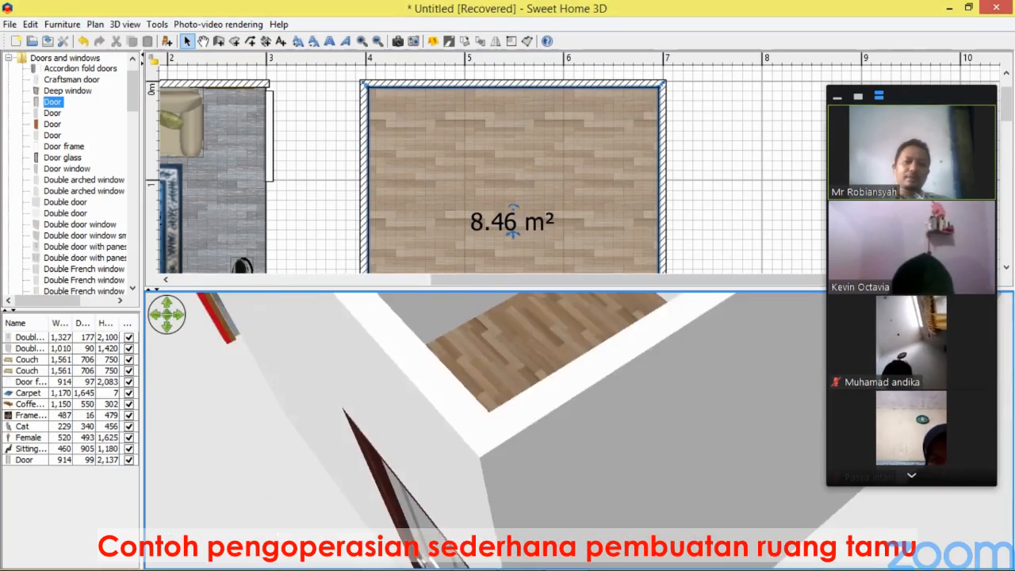
{"action": "scroll", "coordinate": [485, 430], "scroll_direction": "down", "scroll_amount": 8}
{"action": "left_click_drag", "start_coordinate": [485, 430], "coordinate": [475, 488]}
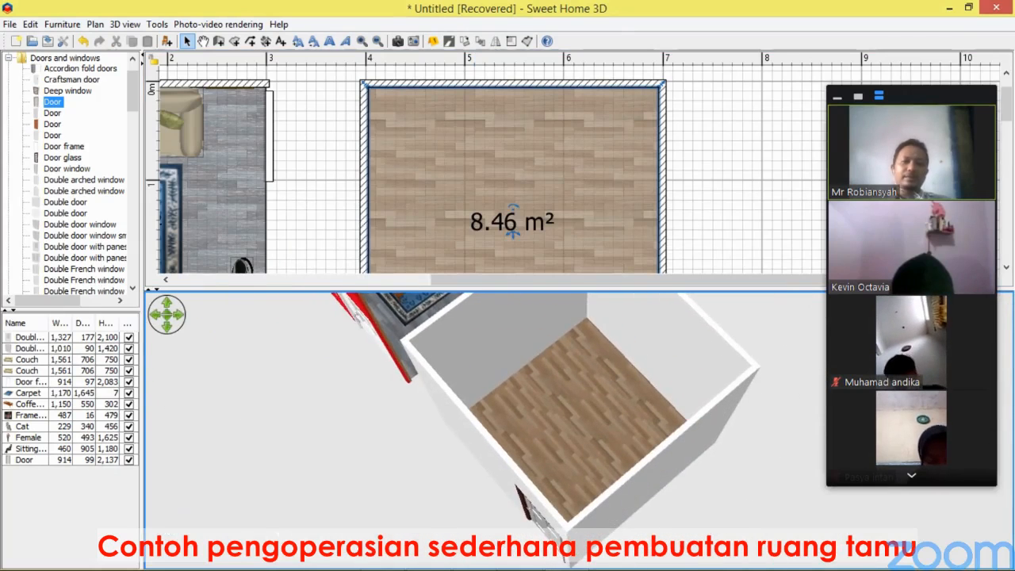
{"action": "left_click_drag", "start_coordinate": [631, 288], "coordinate": [631, 429]}
{"action": "left_click", "coordinate": [702, 393]}
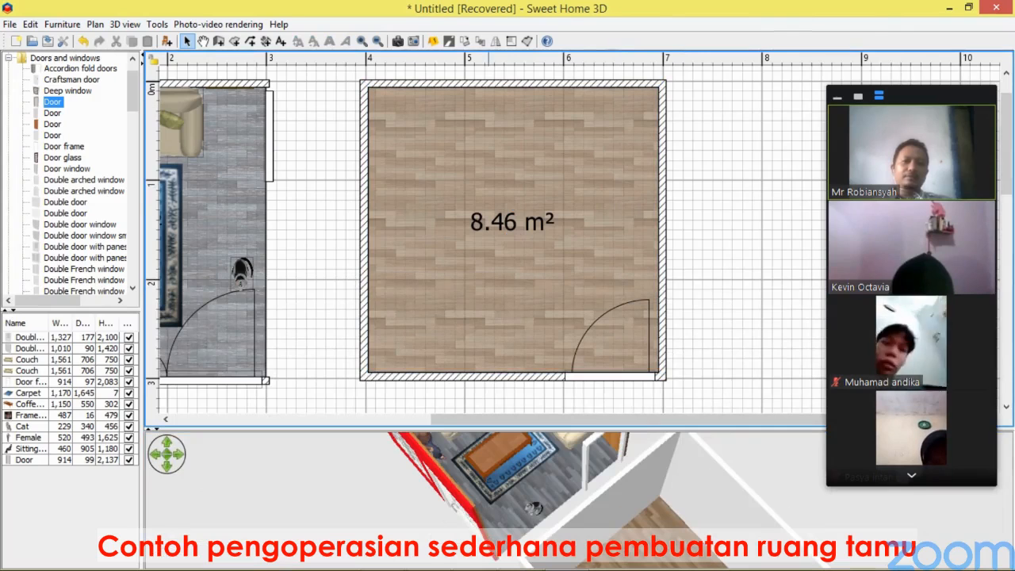
Apply the Fabric - Brown lines texture to the right side of the new room's top wall.
{"action": "left_click", "coordinate": [489, 83]}
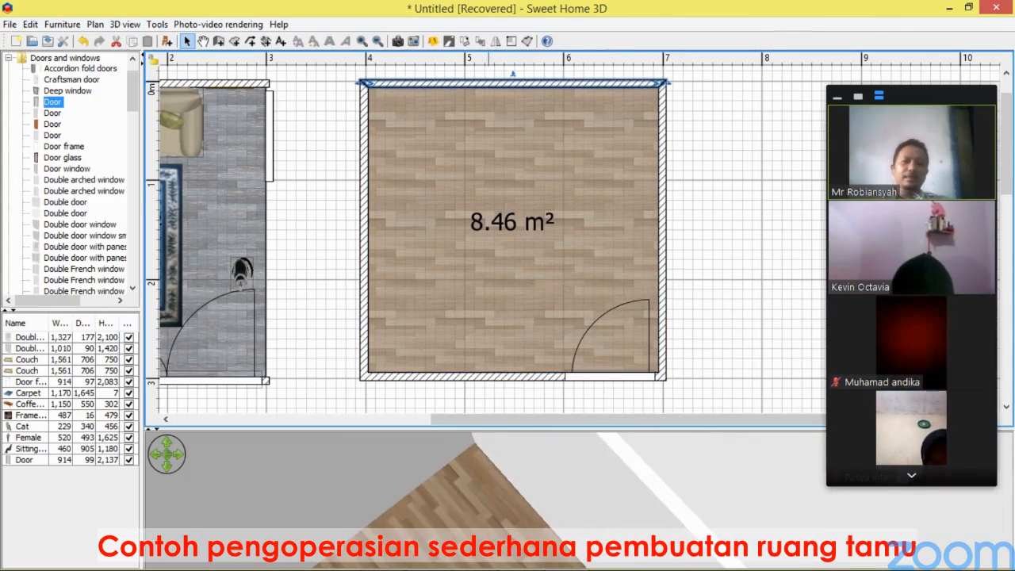
{"action": "left_click_drag", "start_coordinate": [685, 429], "coordinate": [685, 176]}
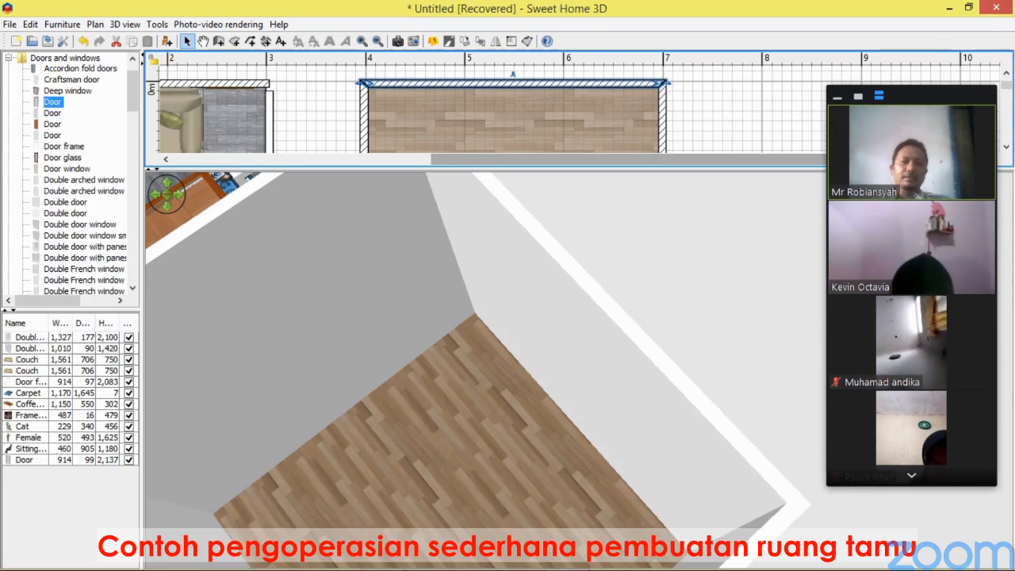
{"action": "left_click_drag", "start_coordinate": [583, 169], "coordinate": [583, 439]}
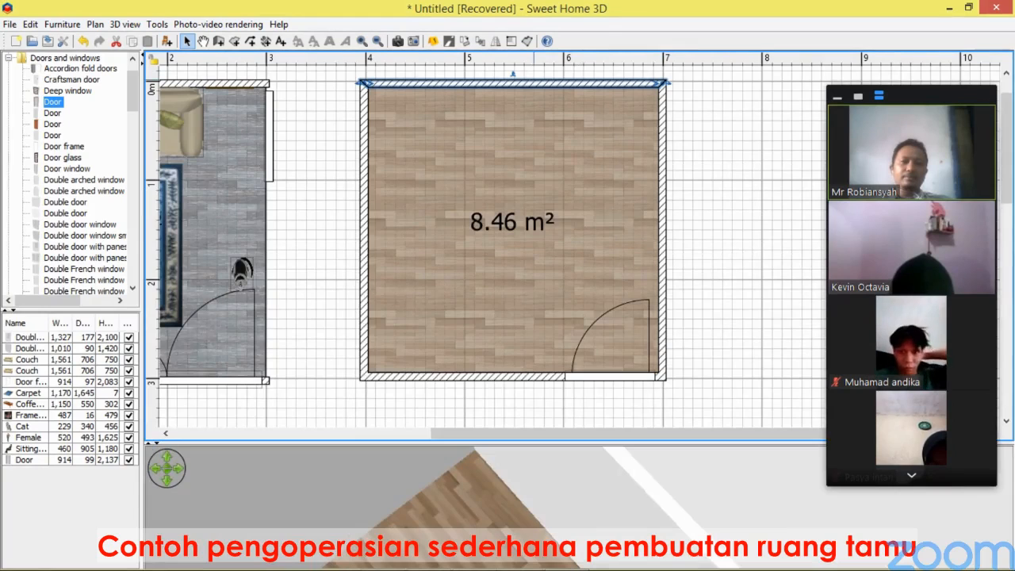
{"action": "double_click", "coordinate": [533, 83]}
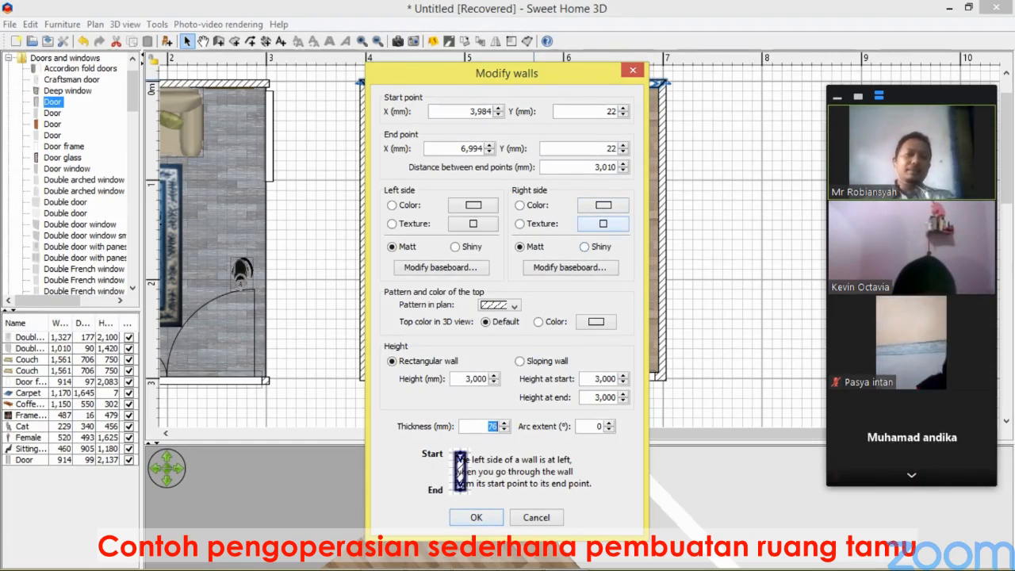
{"action": "left_click", "coordinate": [603, 224]}
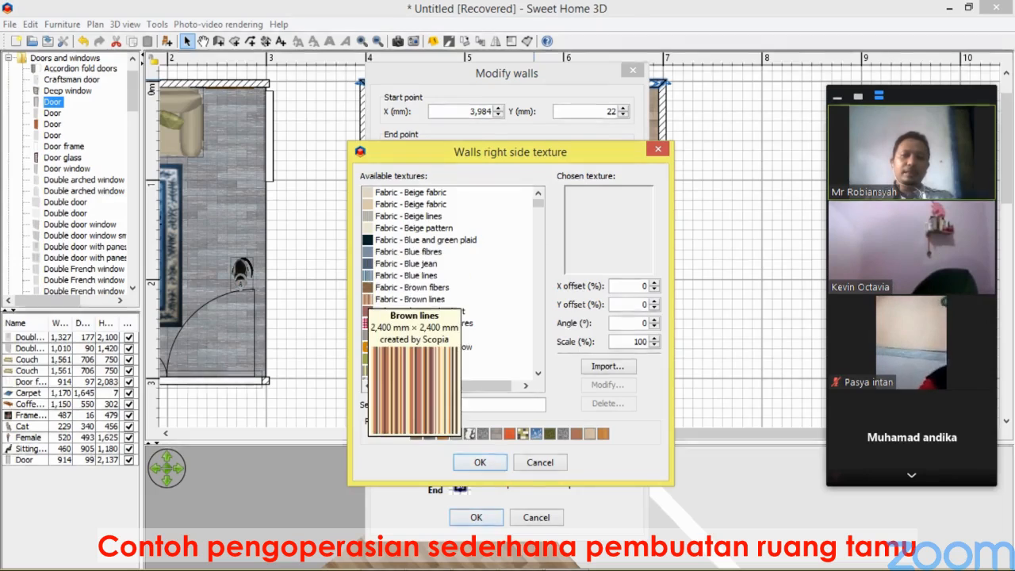
{"action": "left_click", "coordinate": [375, 300]}
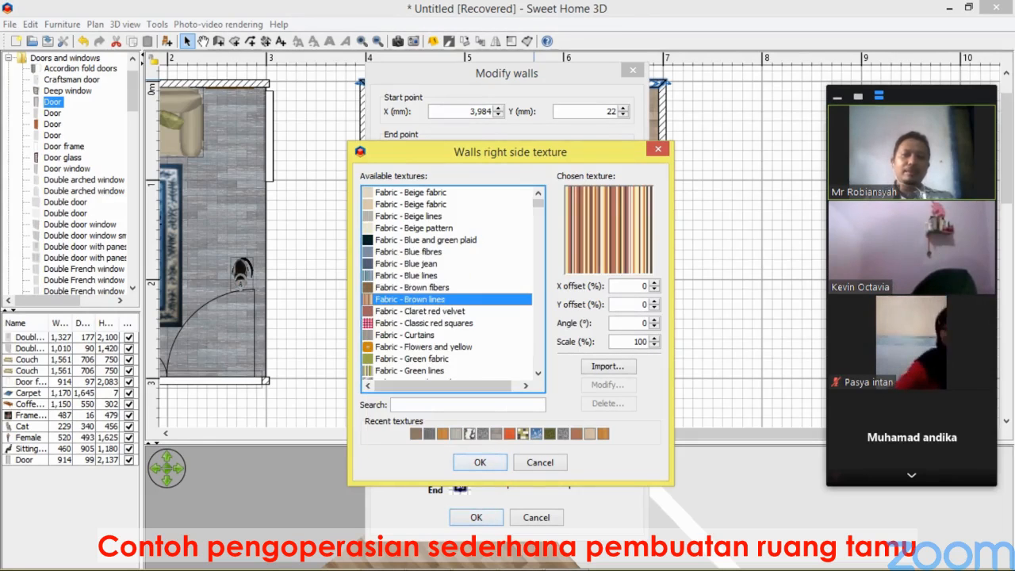
{"action": "left_click", "coordinate": [479, 462]}
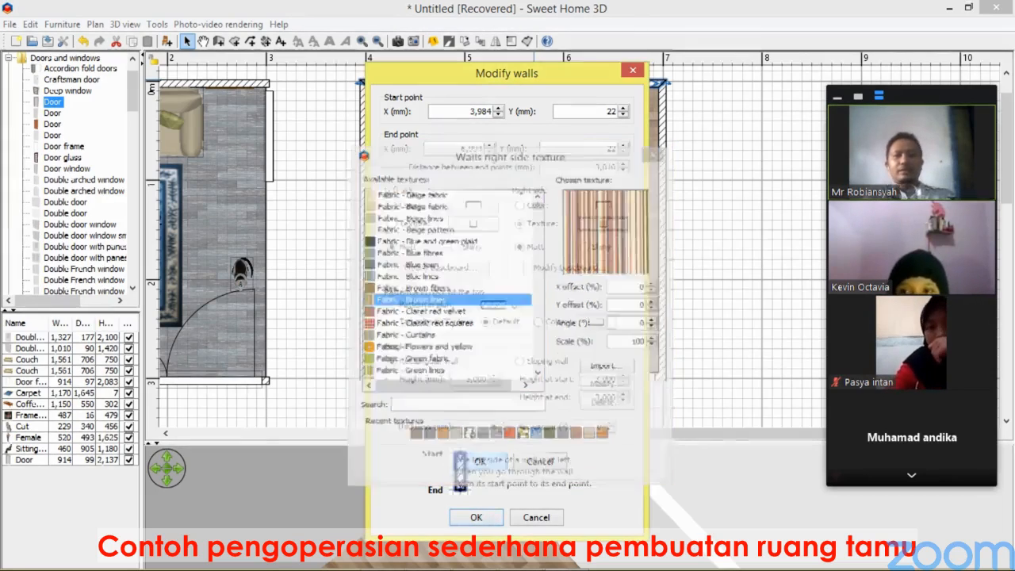
{"action": "key", "text": "Return"}
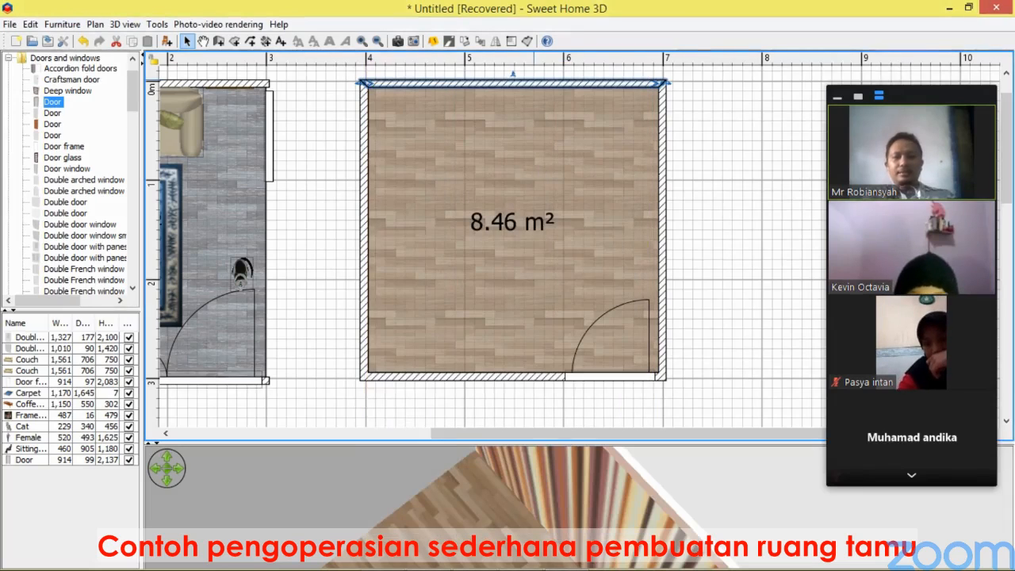
Apply the Fabric - Brown lines texture to the inner side of the new room's right wall.
{"action": "left_click_drag", "start_coordinate": [492, 443], "coordinate": [491, 170]}
{"action": "left_click_drag", "start_coordinate": [492, 349], "coordinate": [730, 327]}
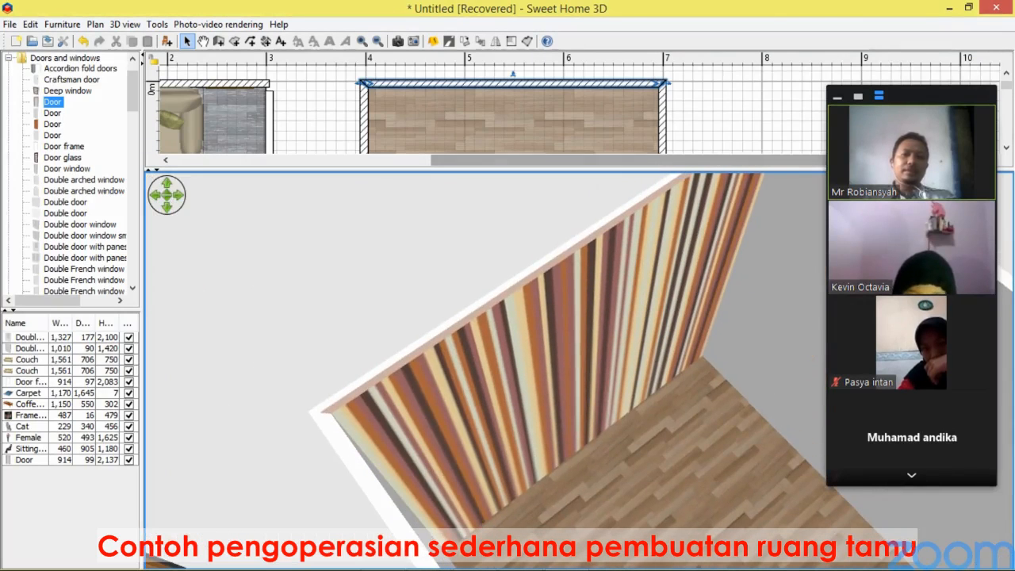
{"action": "left_click_drag", "start_coordinate": [634, 169], "coordinate": [634, 369]}
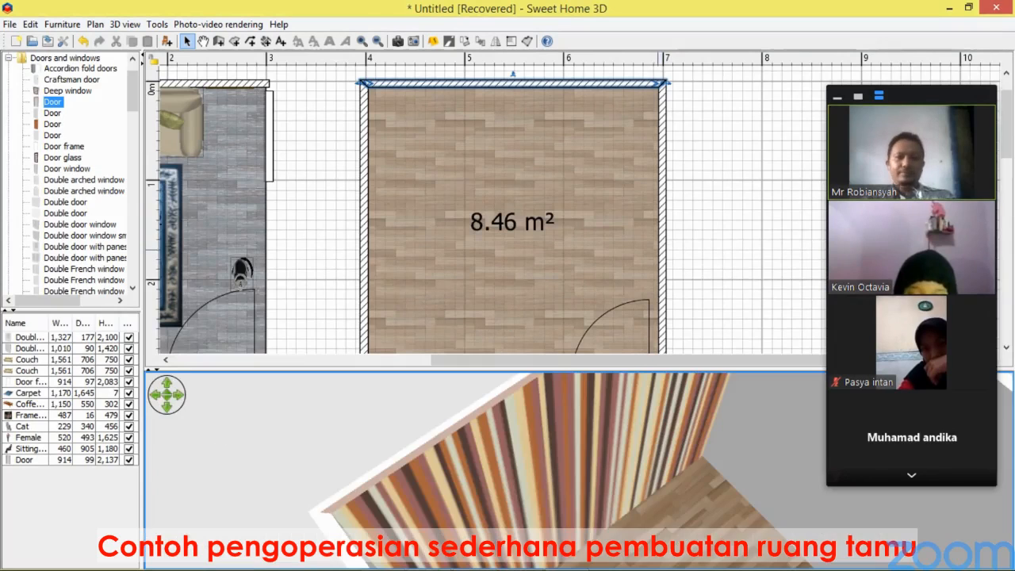
{"action": "double_click", "coordinate": [663, 222]}
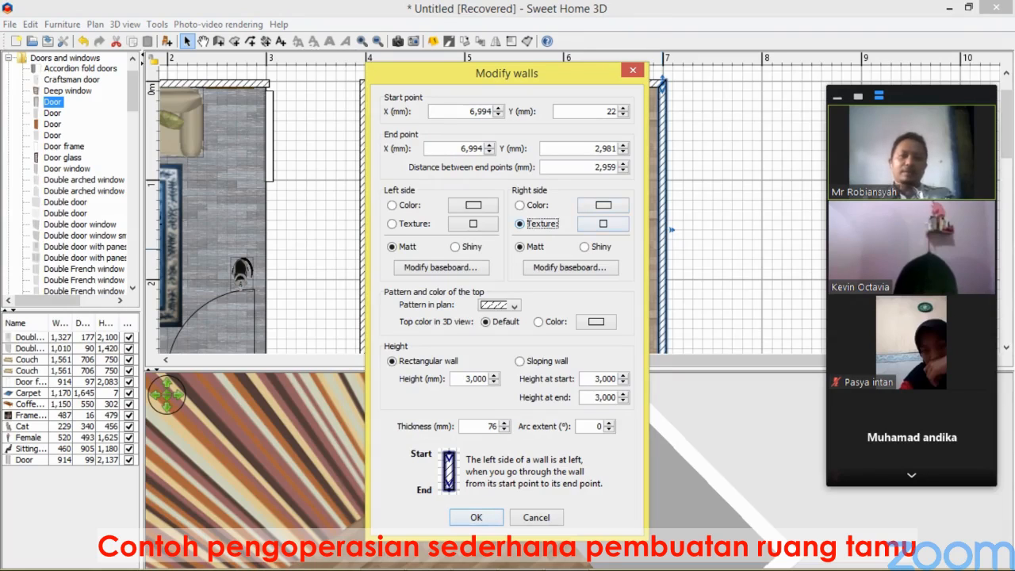
{"action": "left_click", "coordinate": [603, 224]}
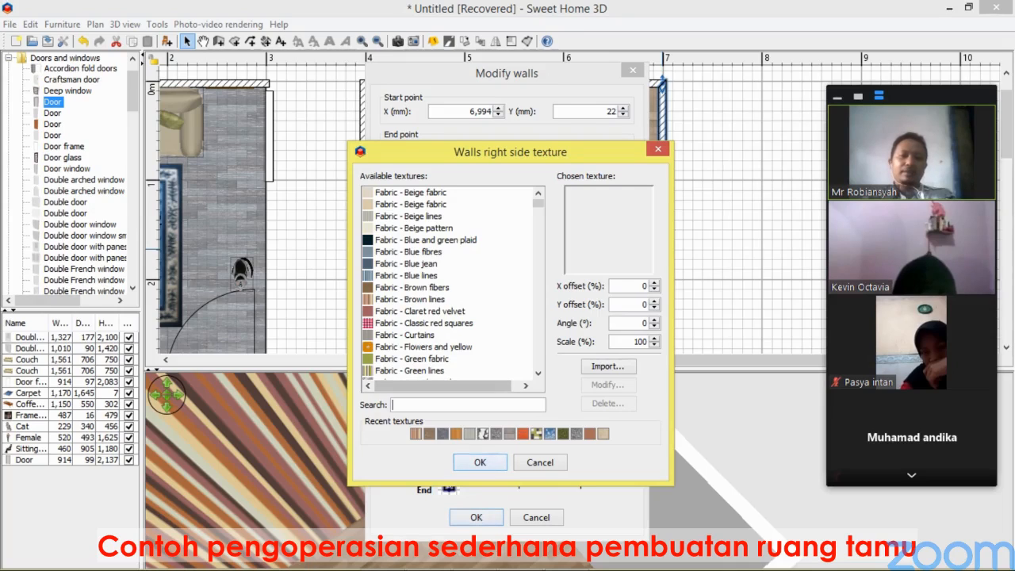
{"action": "left_click", "coordinate": [415, 434]}
{"action": "key", "text": "Return"}
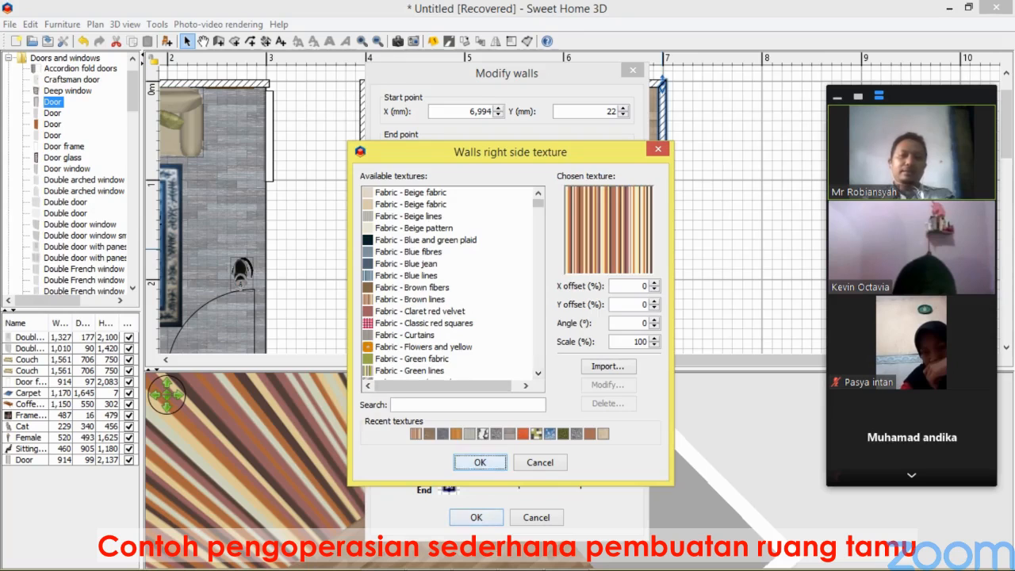
{"action": "key", "text": "Return"}
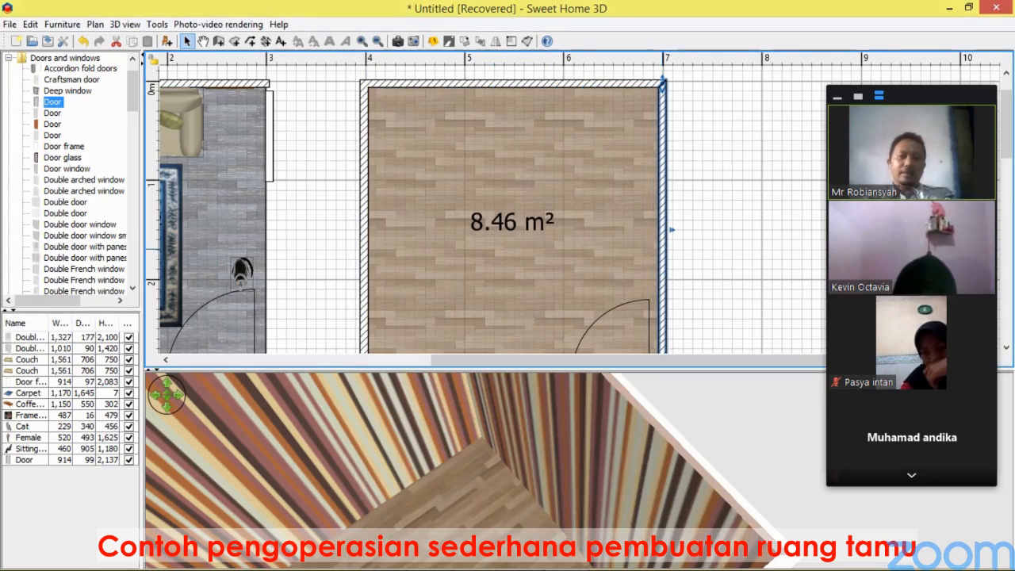
Apply a texture to the inner side of the new room's bottom wall.
{"action": "left_click_drag", "start_coordinate": [460, 452], "coordinate": [737, 476]}
{"action": "left_click_drag", "start_coordinate": [539, 483], "coordinate": [535, 429]}
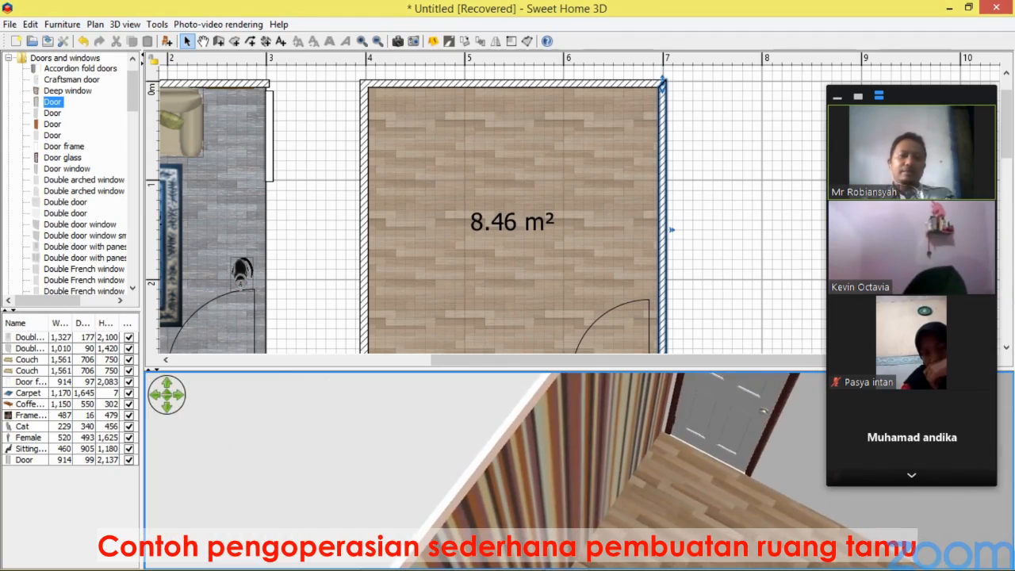
{"action": "scroll", "coordinate": [523, 206], "scroll_direction": "down", "scroll_amount": 3}
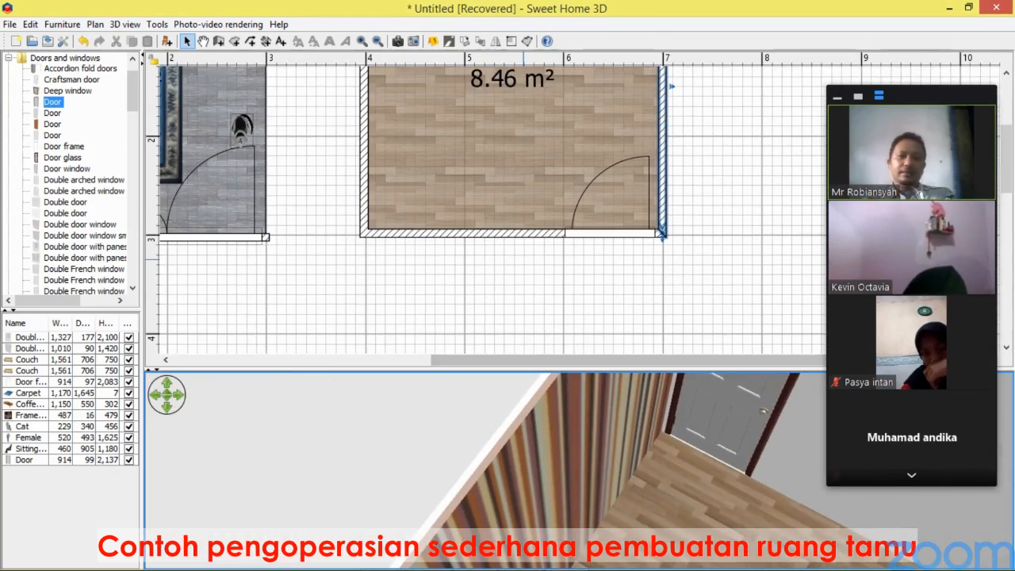
{"action": "double_click", "coordinate": [514, 234]}
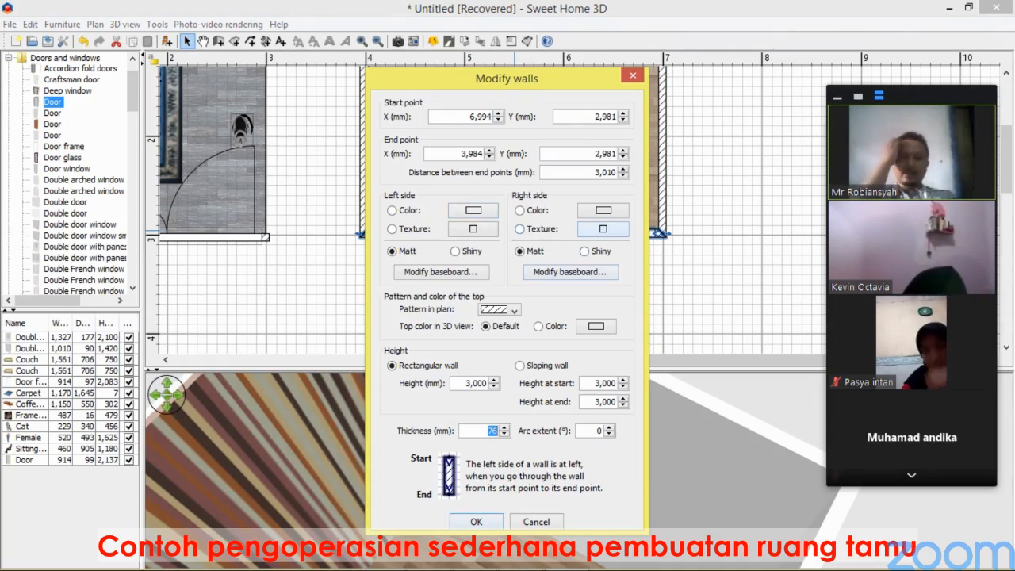
{"action": "left_click", "coordinate": [603, 228]}
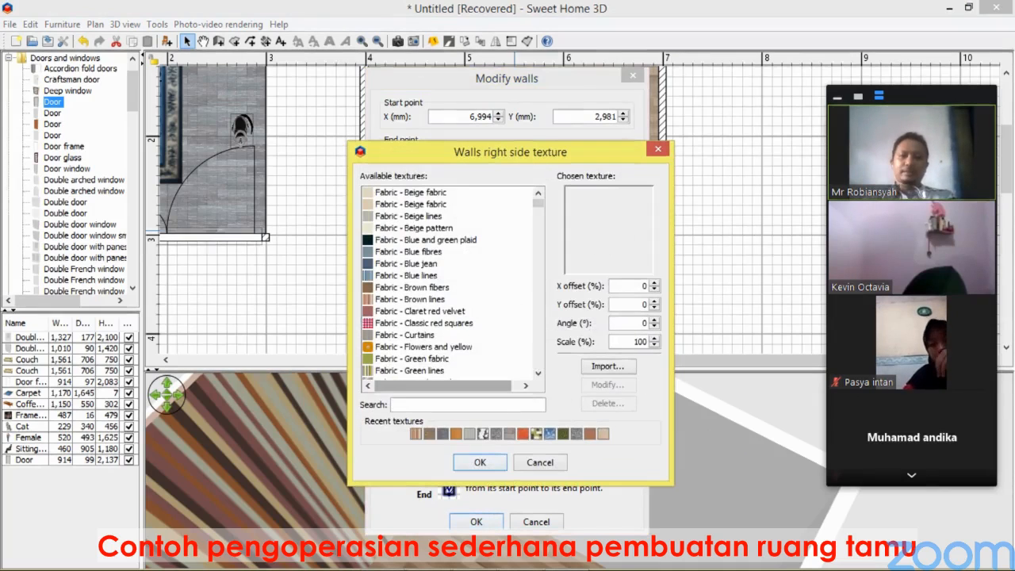
{"action": "key", "text": "Return"}
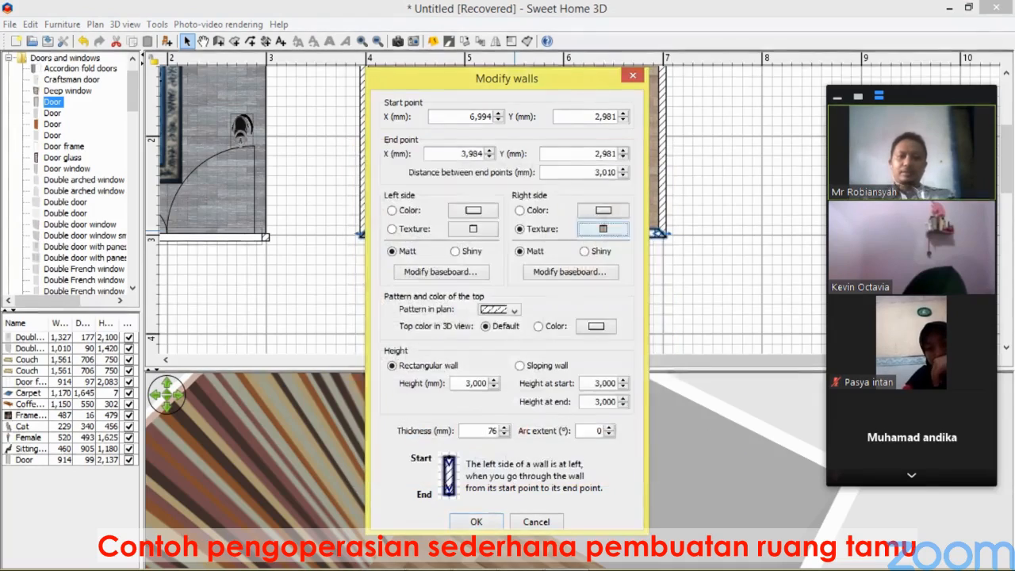
{"action": "key", "text": "Return"}
Apply the Fabric - Brown lines texture to the inner side of the new room's left wall.
{"action": "left_click_drag", "start_coordinate": [506, 461], "coordinate": [822, 552]}
{"action": "left_click_drag", "start_coordinate": [723, 370], "coordinate": [723, 489]}
{"action": "double_click", "coordinate": [364, 276]}
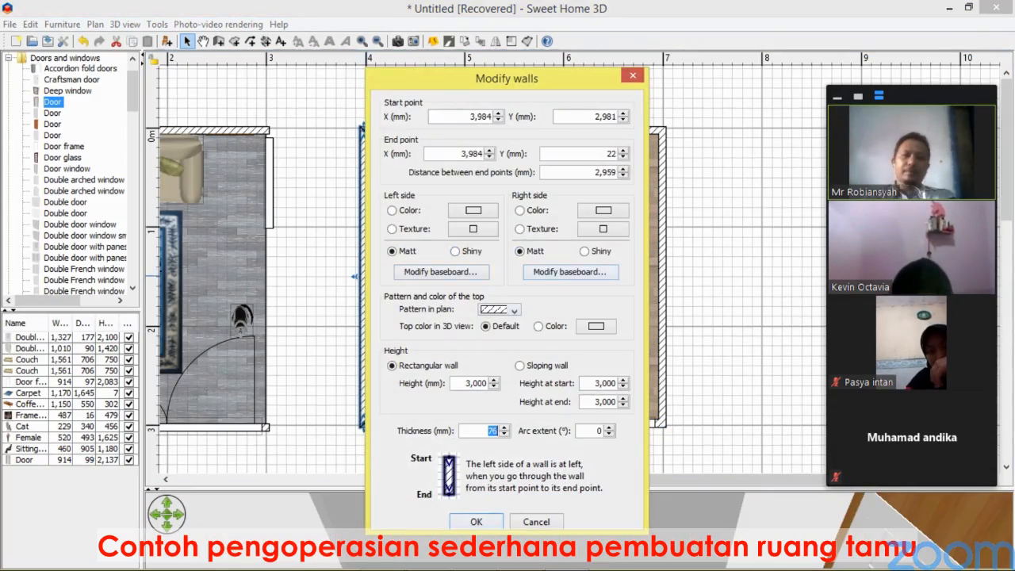
{"action": "left_click", "coordinate": [570, 271]}
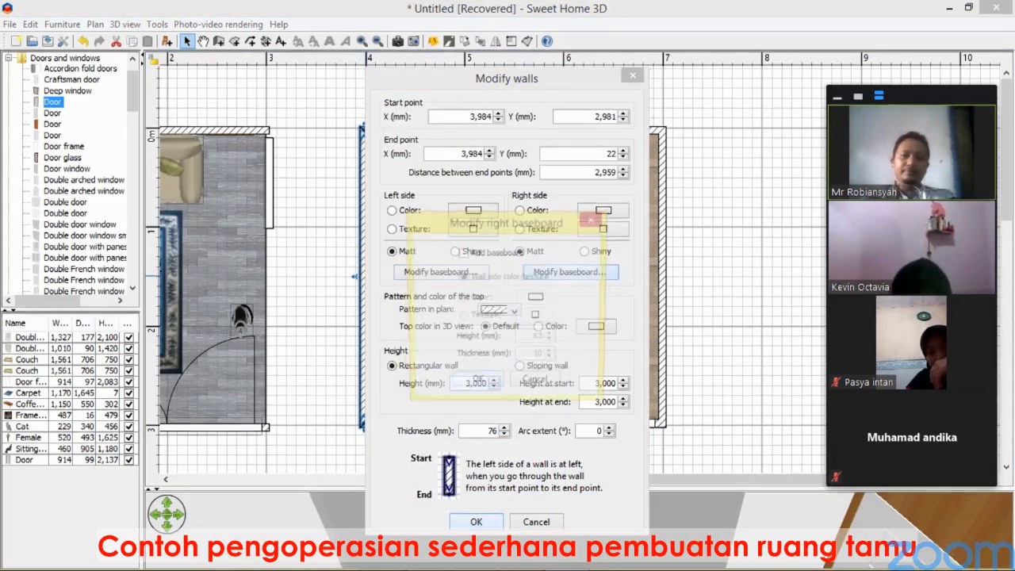
{"action": "left_click", "coordinate": [536, 385]}
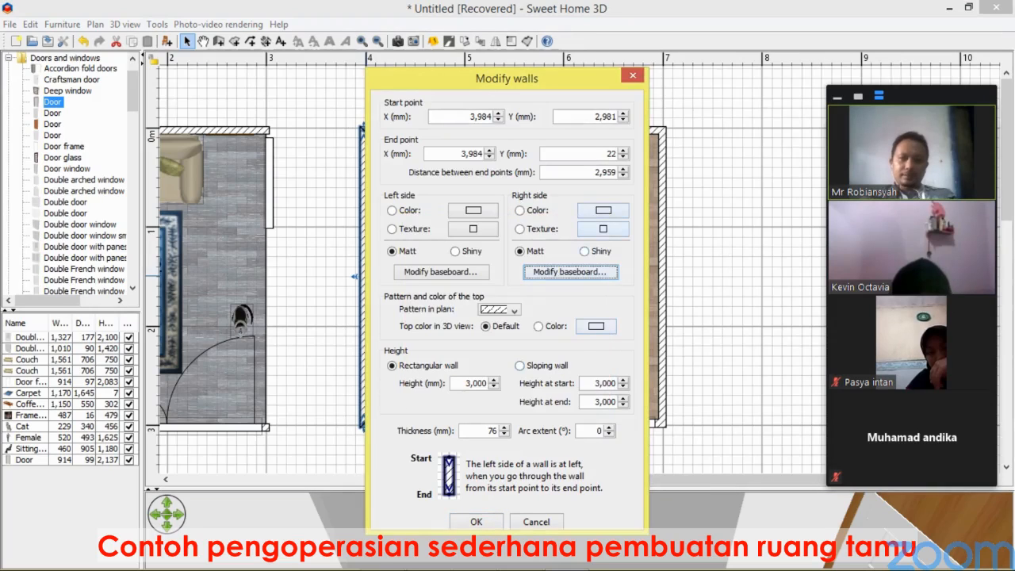
{"action": "left_click", "coordinate": [602, 228]}
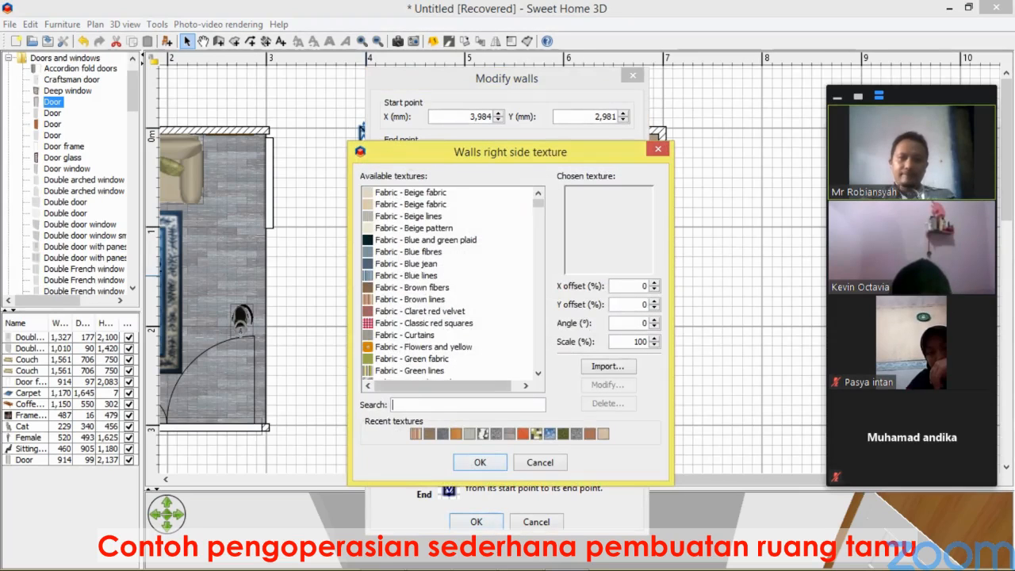
{"action": "left_click", "coordinate": [415, 433]}
{"action": "left_click", "coordinate": [479, 462]}
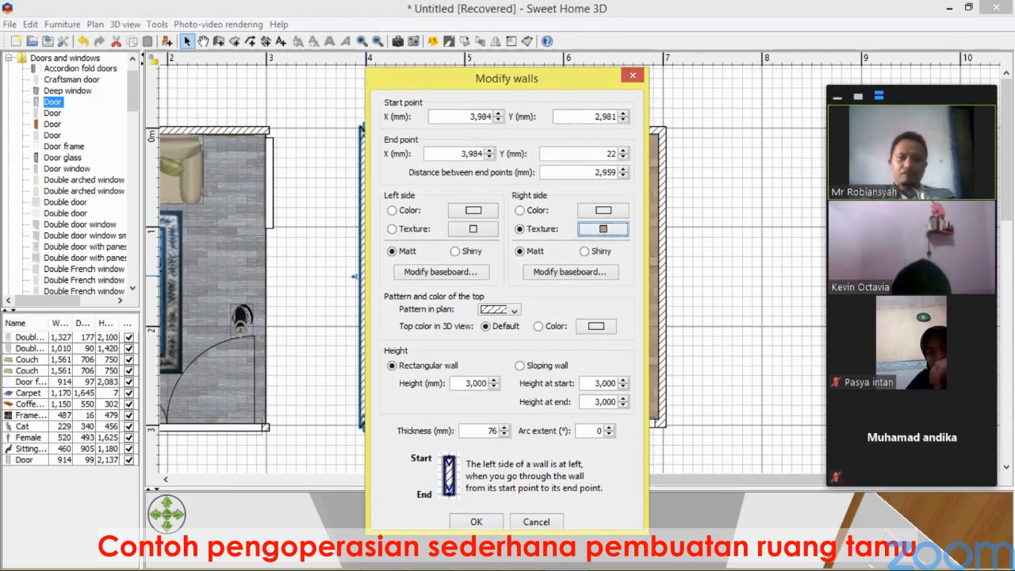
{"action": "left_click", "coordinate": [476, 522]}
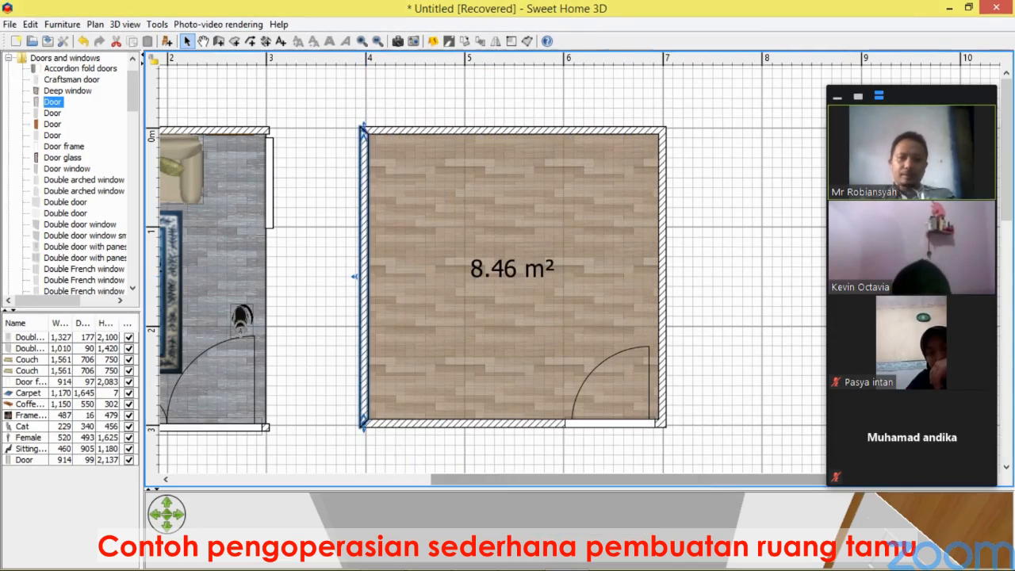
Apply the Wall - Old stones texture to the outer side of the new room's bottom wall.
{"action": "left_click_drag", "start_coordinate": [507, 488], "coordinate": [508, 263]}
{"action": "left_click_drag", "start_coordinate": [507, 357], "coordinate": [943, 389]}
{"action": "scroll", "coordinate": [508, 404], "scroll_direction": "down", "scroll_amount": 8}
{"action": "left_click_drag", "start_coordinate": [539, 263], "coordinate": [521, 459]}
{"action": "scroll", "coordinate": [476, 286], "scroll_direction": "down", "scroll_amount": 3}
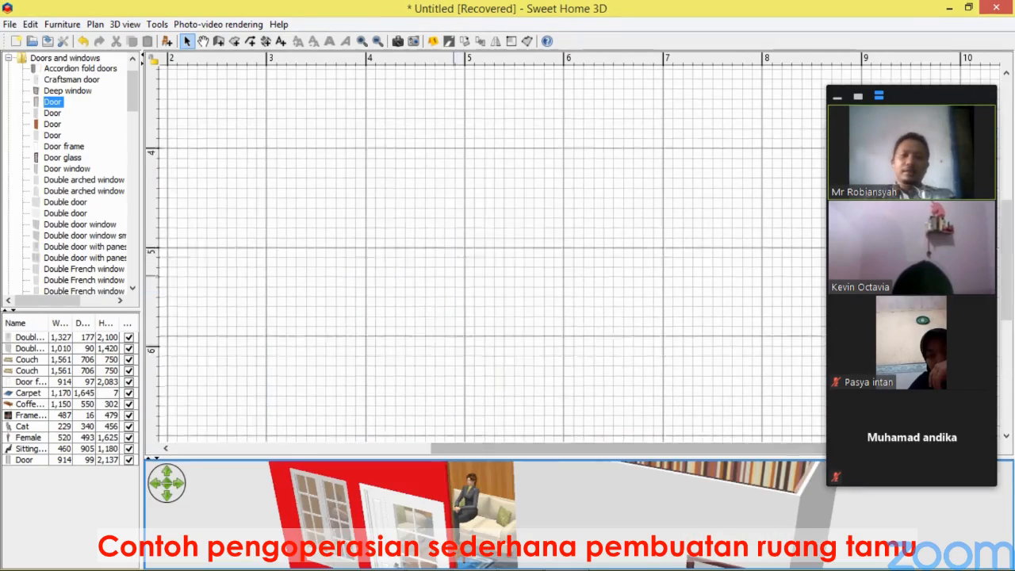
{"action": "scroll", "coordinate": [476, 237], "scroll_direction": "up", "scroll_amount": 3}
{"action": "double_click", "coordinate": [448, 234]}
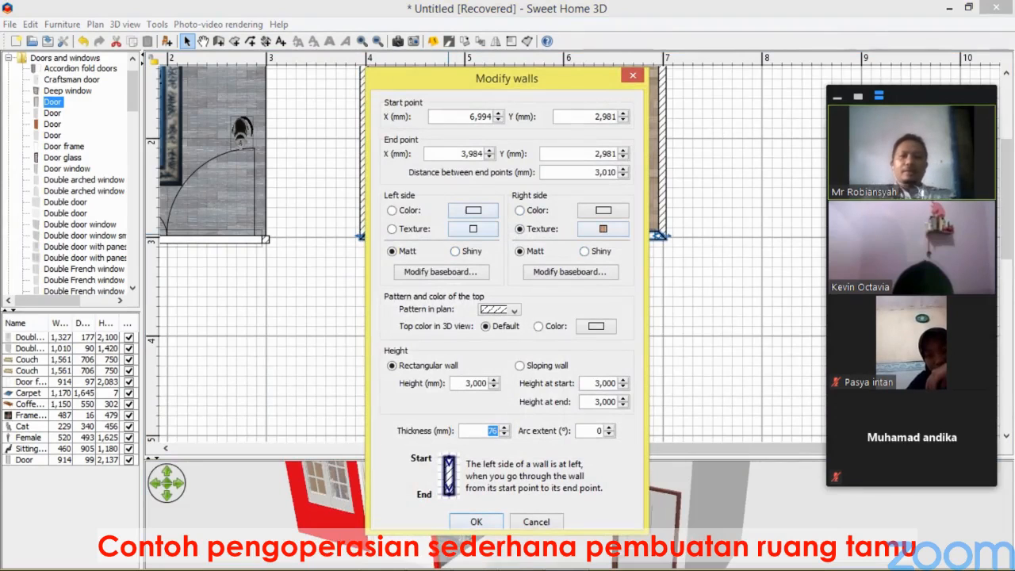
{"action": "left_click", "coordinate": [472, 228]}
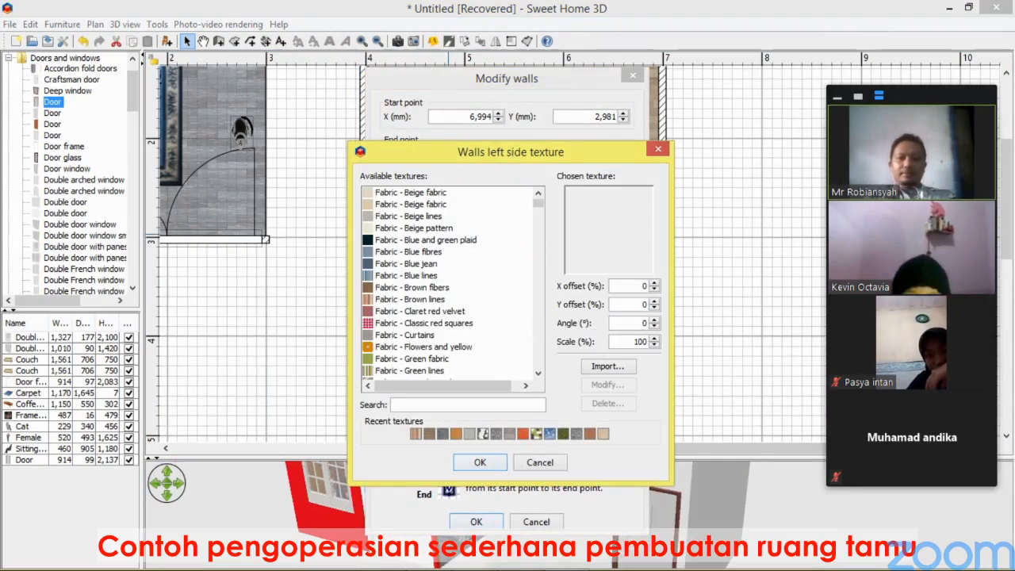
{"action": "left_click", "coordinate": [424, 300]}
{"action": "left_click", "coordinate": [424, 324]}
{"action": "left_click", "coordinate": [424, 336]}
{"action": "scroll", "coordinate": [424, 336], "scroll_direction": "down", "scroll_amount": 14}
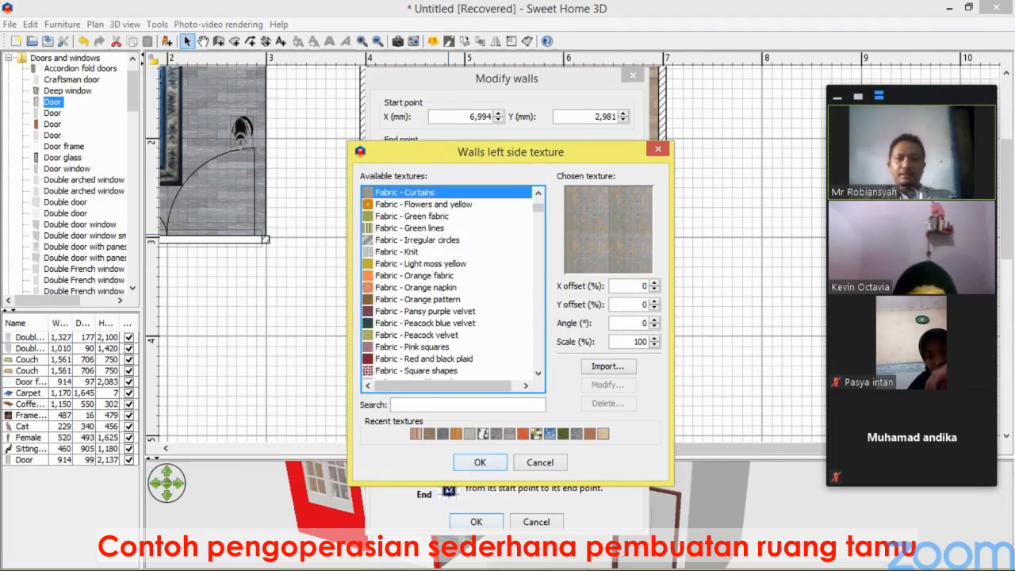
{"action": "left_click", "coordinate": [424, 334]}
{"action": "scroll", "coordinate": [425, 335], "scroll_direction": "down", "scroll_amount": 8}
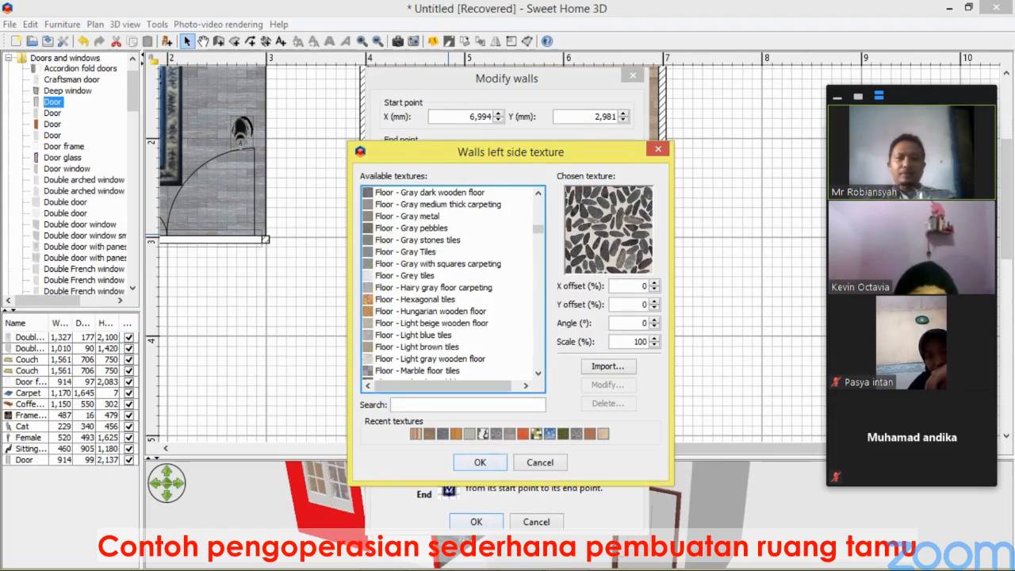
{"action": "left_click", "coordinate": [424, 323]}
{"action": "scroll", "coordinate": [424, 322], "scroll_direction": "down", "scroll_amount": 8}
{"action": "scroll", "coordinate": [452, 286], "scroll_direction": "down", "scroll_amount": 20}
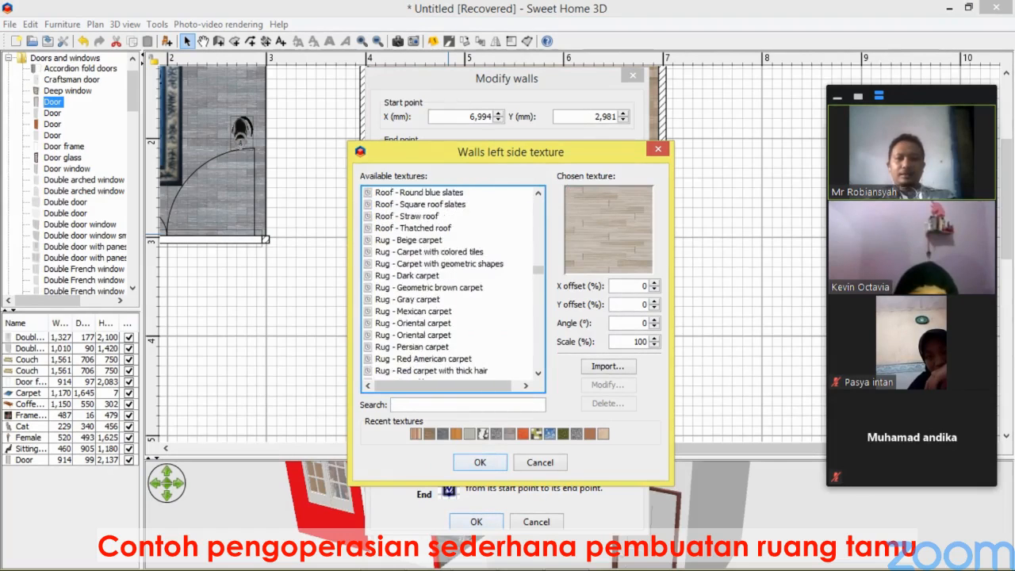
{"action": "left_click", "coordinate": [425, 300]}
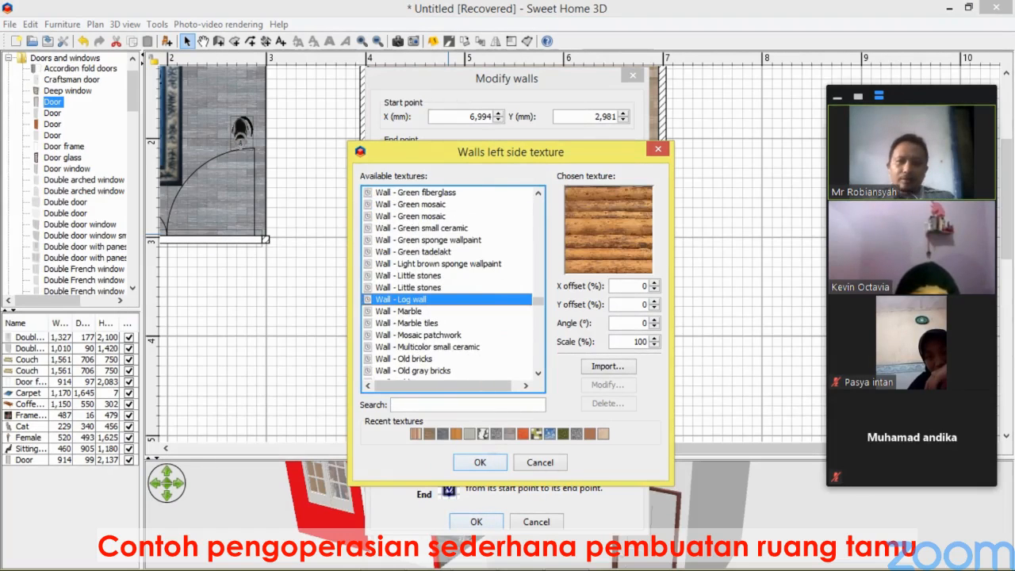
{"action": "left_click", "coordinate": [425, 275]}
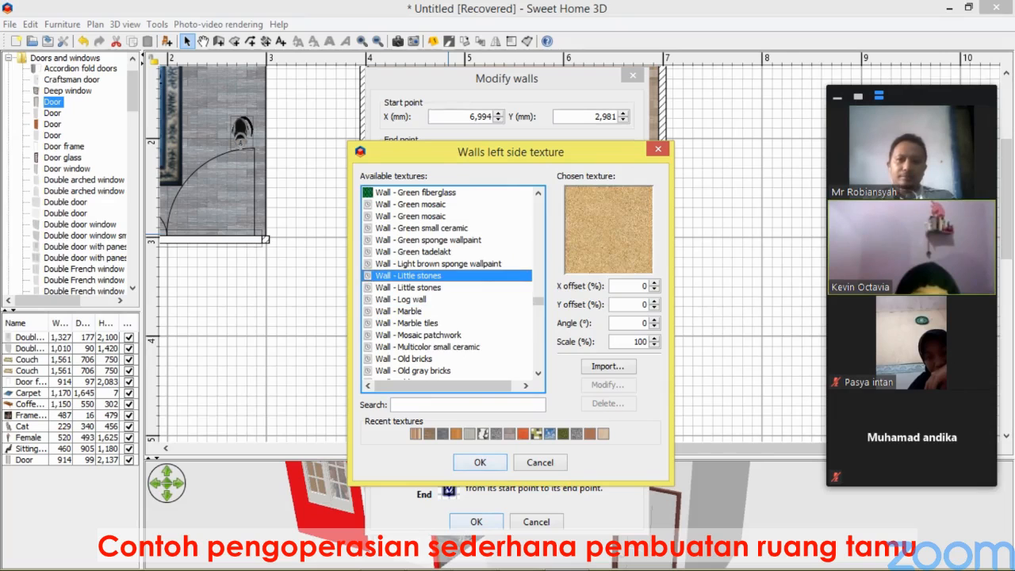
{"action": "left_click", "coordinate": [428, 240]}
{"action": "left_click", "coordinate": [428, 346]}
{"action": "left_click", "coordinate": [428, 323]}
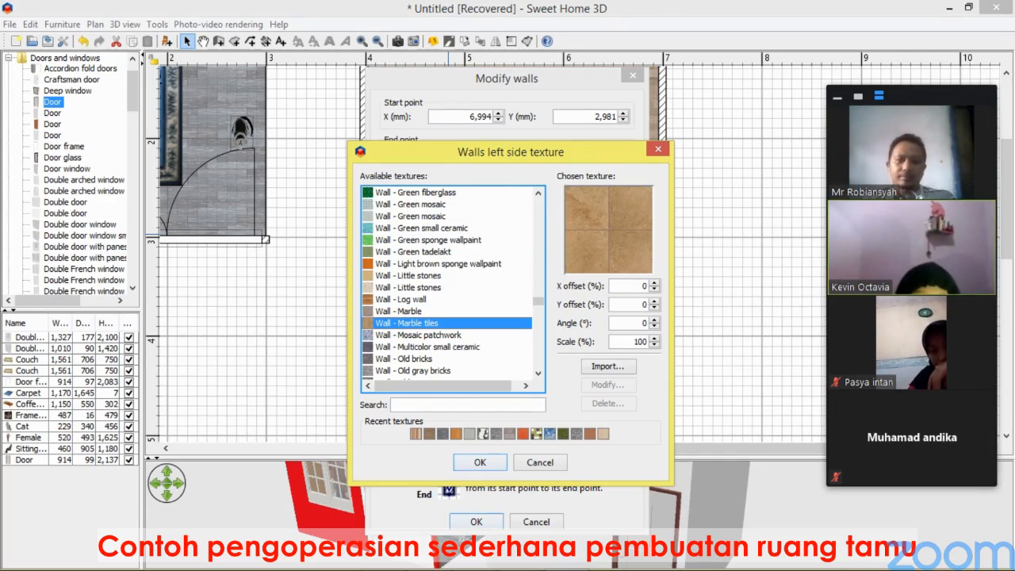
{"action": "key", "text": "Down"}
{"action": "key", "text": "Down"}
{"action": "key", "text": "Down"}
{"action": "key", "text": "Down"}
{"action": "key", "text": "Down"}
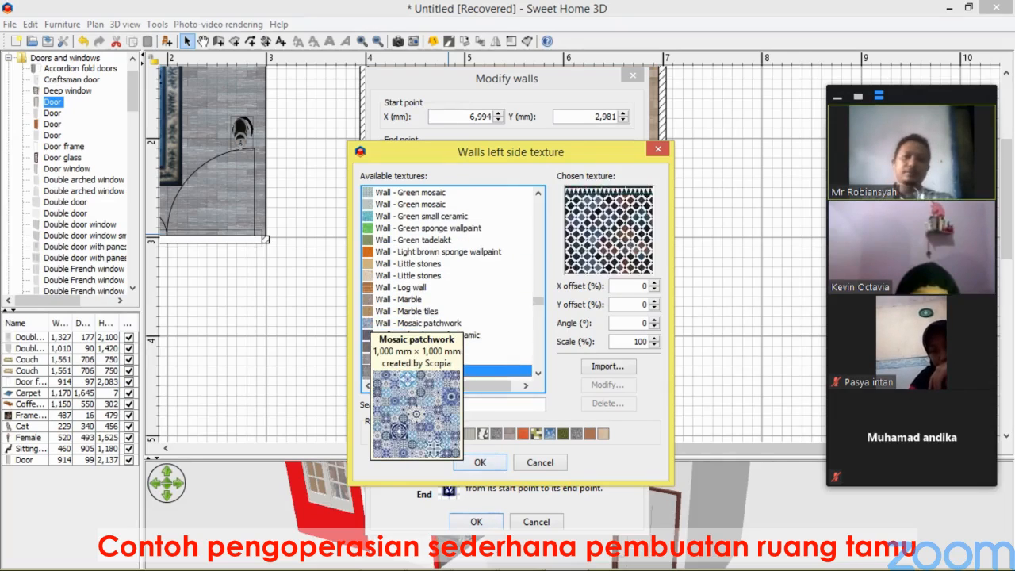
{"action": "key", "text": "Up"}
{"action": "key", "text": "Up"}
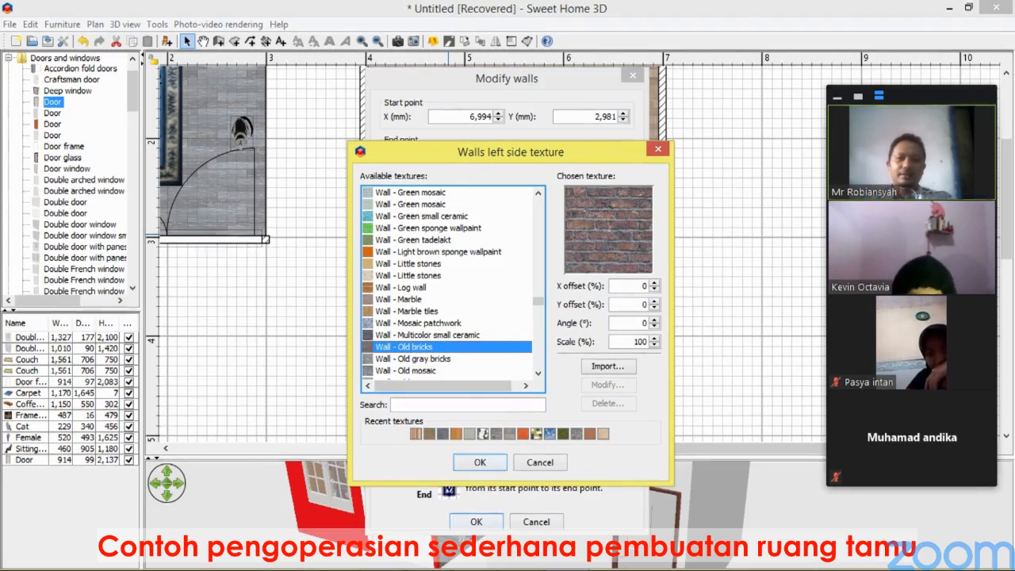
{"action": "key", "text": "Down"}
{"action": "key", "text": "Down"}
{"action": "key", "text": "Down"}
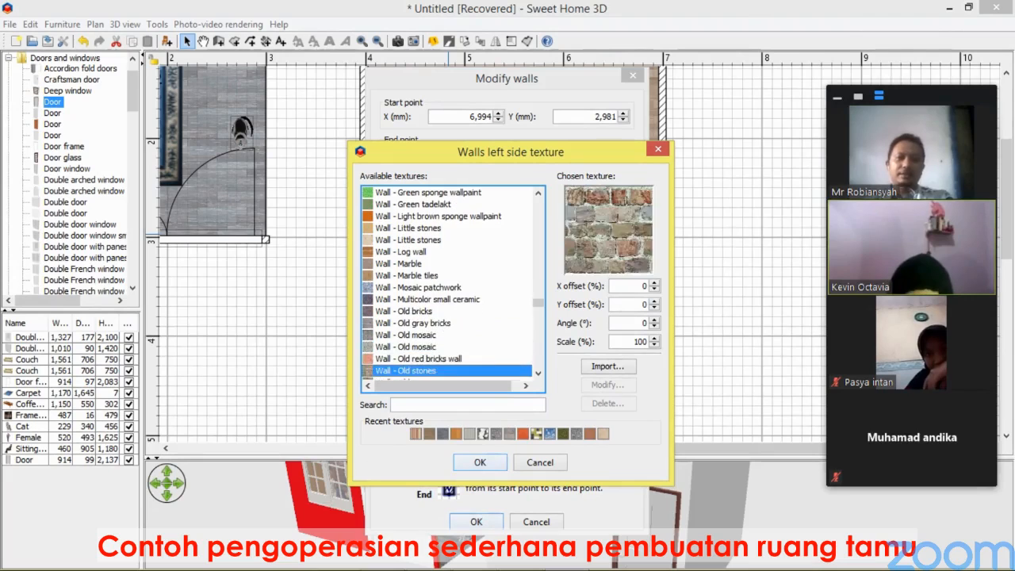
{"action": "key", "text": "Down"}
{"action": "key", "text": "Down"}
{"action": "key", "text": "Down"}
{"action": "key", "text": "Down"}
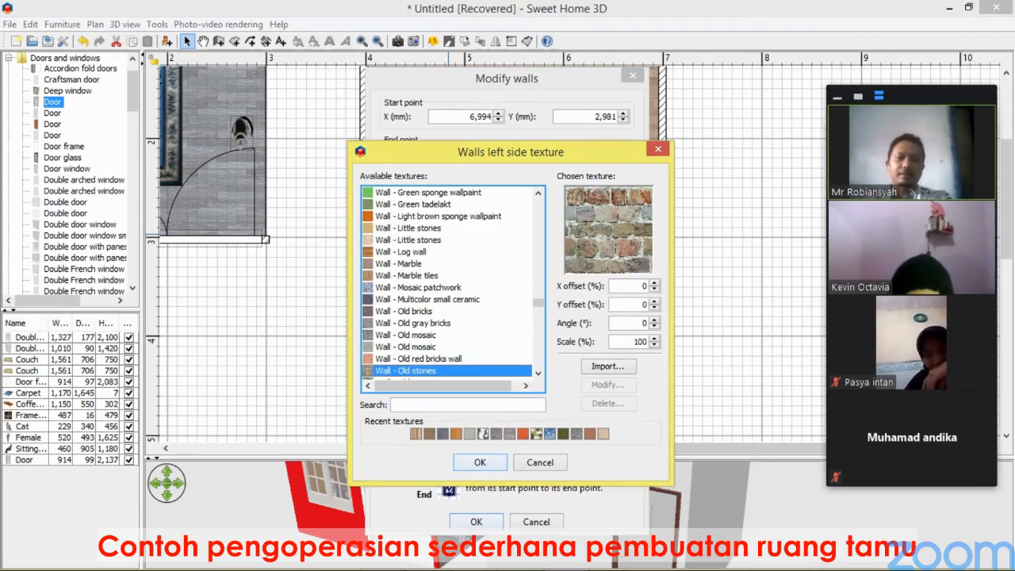
{"action": "key", "text": "Up"}
{"action": "key", "text": "Up"}
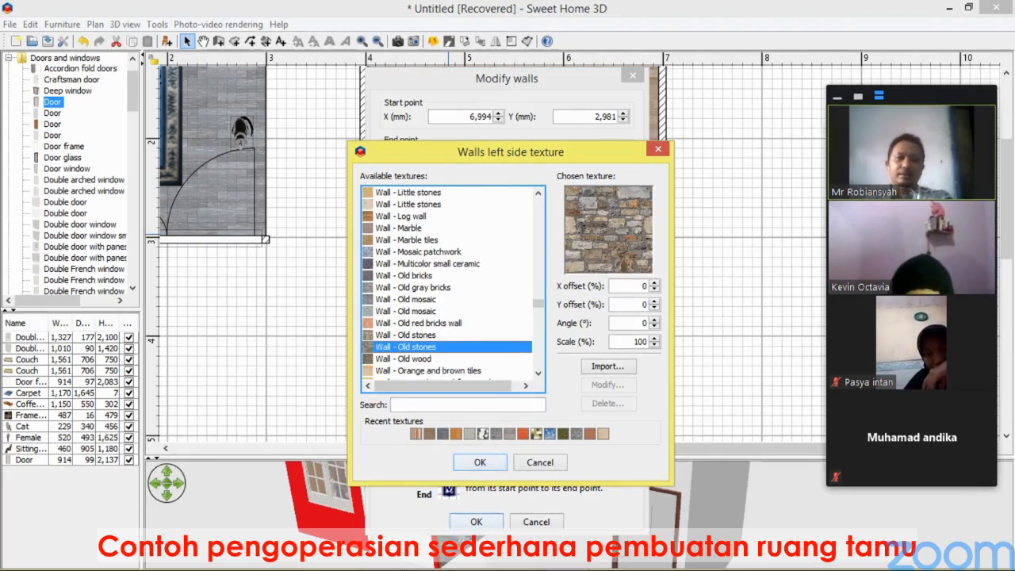
{"action": "key", "text": "Up"}
{"action": "key", "text": "Down"}
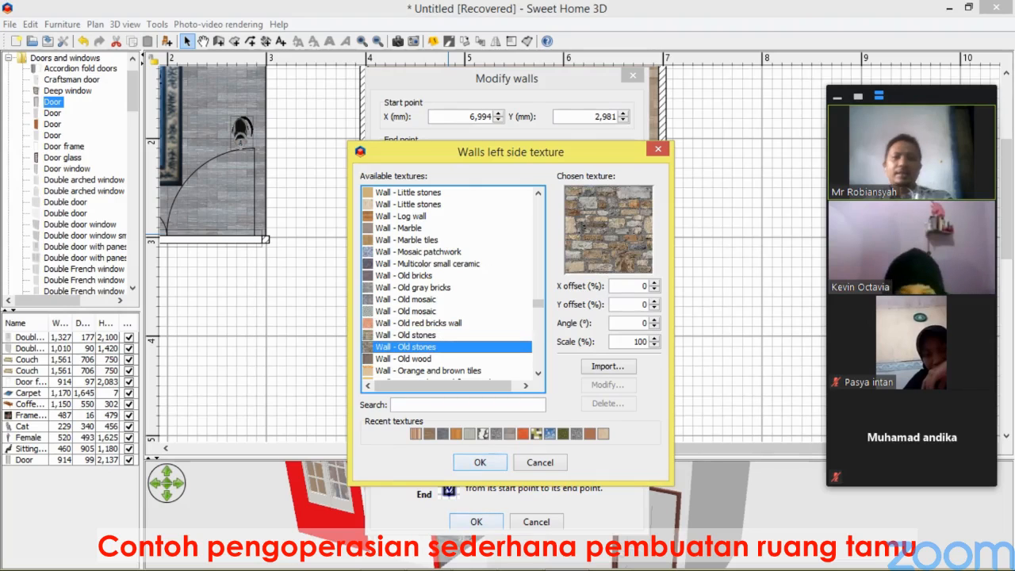
{"action": "key", "text": "Return"}
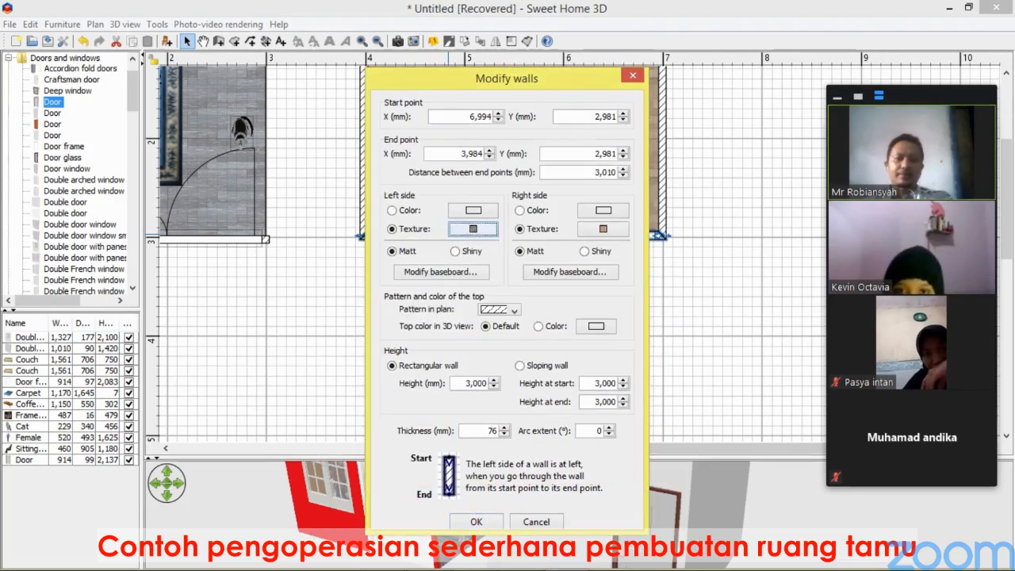
{"action": "key", "text": "Return"}
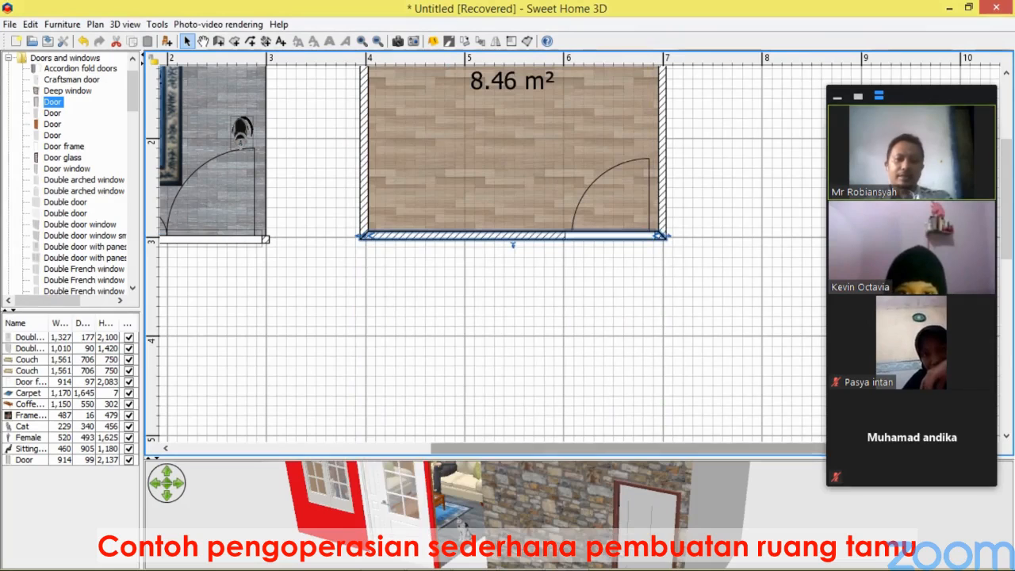
{"action": "left_click_drag", "start_coordinate": [491, 458], "coordinate": [492, 242]}
{"action": "left_click_drag", "start_coordinate": [492, 349], "coordinate": [458, 425]}
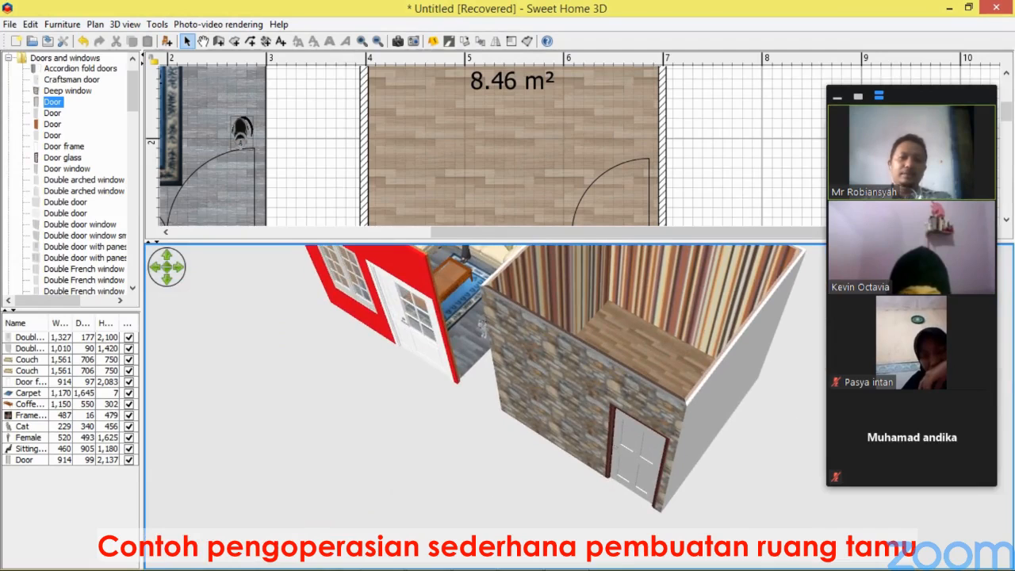
Add a Burlap sofa from the Living room catalog near the top of the new room.
{"action": "left_click_drag", "start_coordinate": [546, 242], "coordinate": [547, 468]}
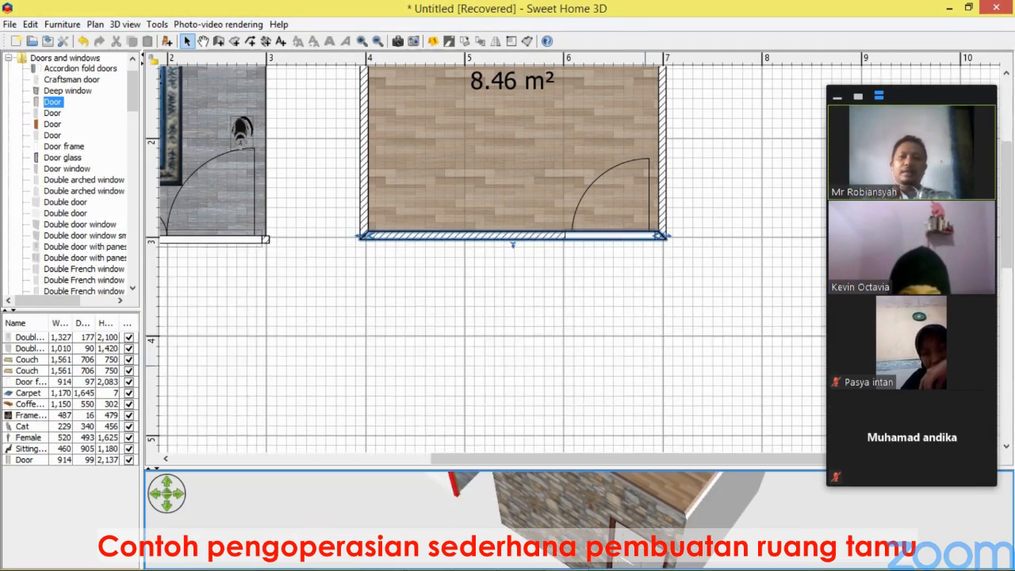
{"action": "scroll", "coordinate": [645, 349], "scroll_direction": "up", "scroll_amount": 2}
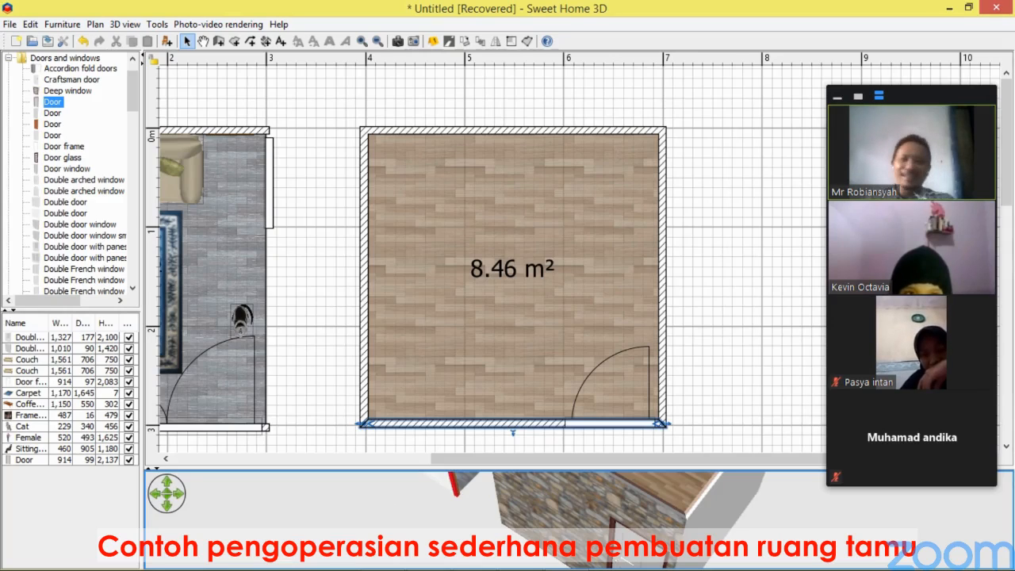
{"action": "left_click", "coordinate": [9, 58]}
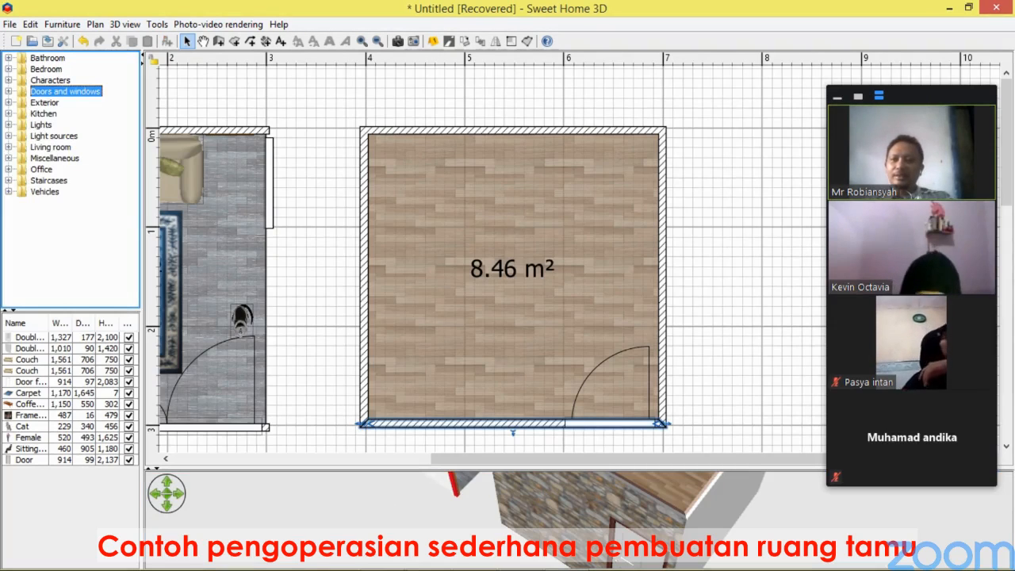
{"action": "left_click", "coordinate": [9, 136]}
{"action": "left_click", "coordinate": [9, 135]}
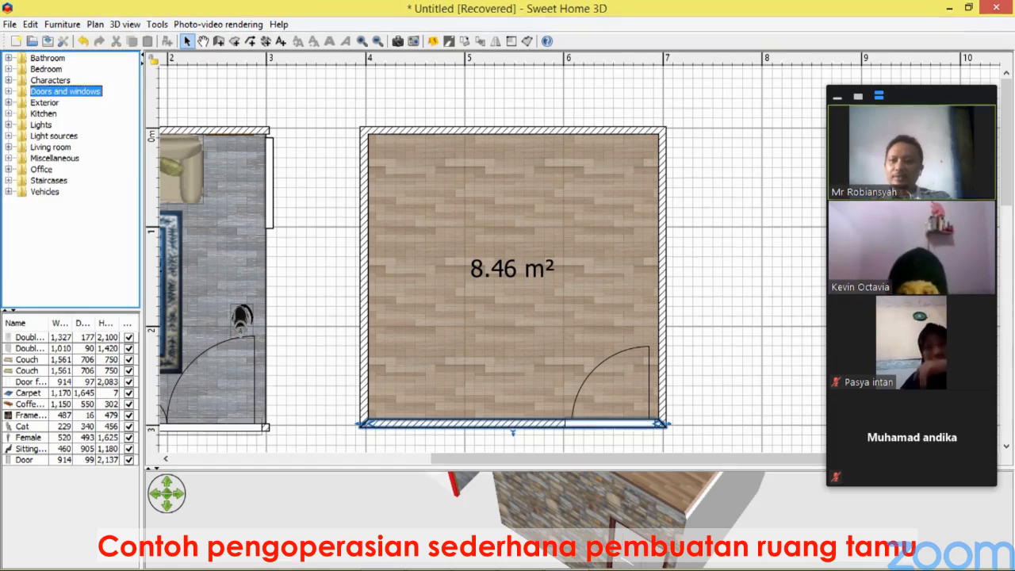
{"action": "left_click", "coordinate": [9, 147]}
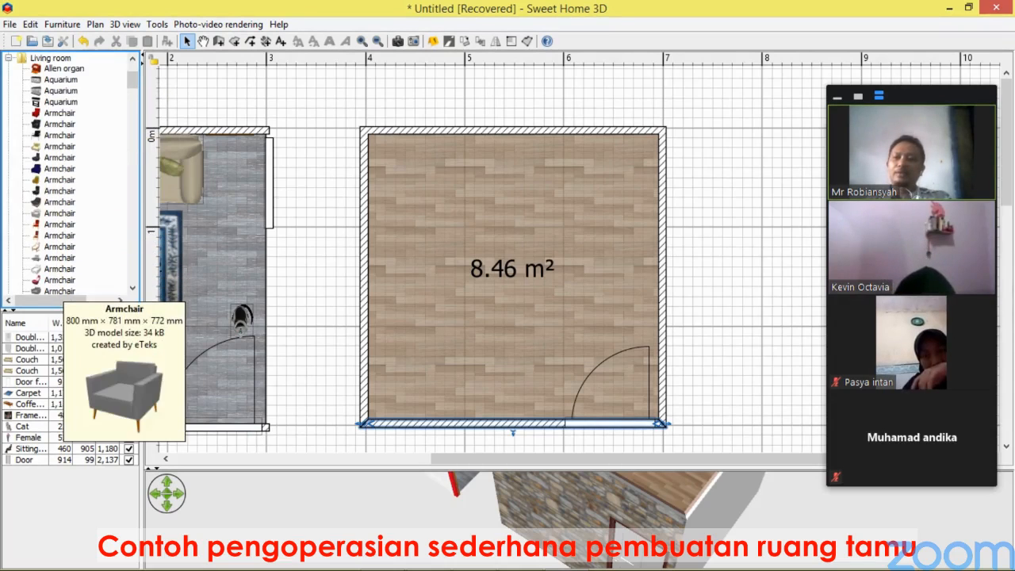
{"action": "scroll", "coordinate": [54, 292], "scroll_direction": "down", "scroll_amount": 7}
{"action": "scroll", "coordinate": [54, 287], "scroll_direction": "down", "scroll_amount": 4}
{"action": "scroll", "coordinate": [54, 287], "scroll_direction": "up", "scroll_amount": 2}
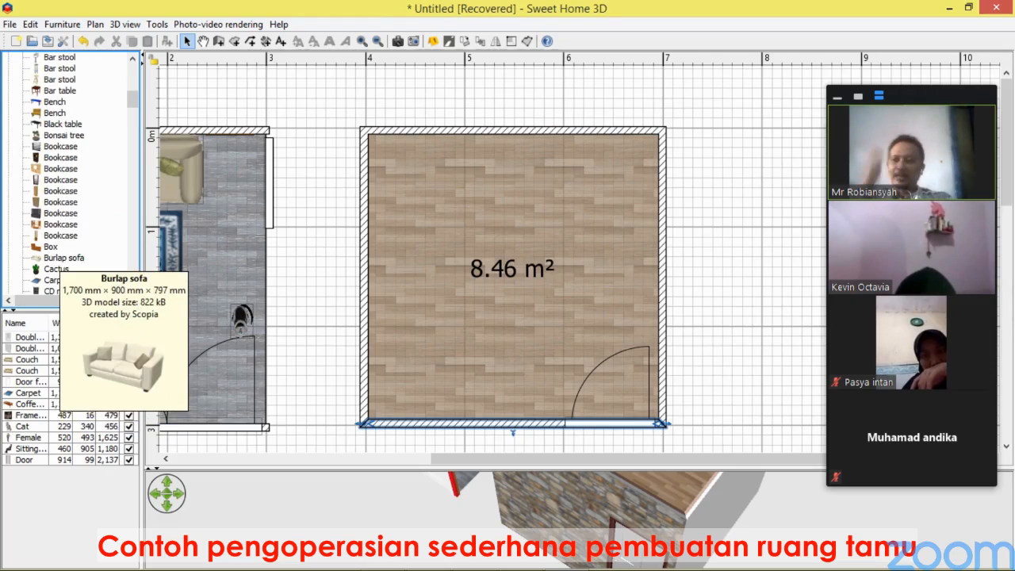
{"action": "left_click", "coordinate": [61, 257]}
{"action": "left_click_drag", "start_coordinate": [202, 278], "coordinate": [507, 162]}
Shift the sofa slightly lower inside the new room.
{"action": "left_click_drag", "start_coordinate": [512, 468], "coordinate": [511, 321]}
{"action": "left_click_drag", "start_coordinate": [511, 388], "coordinate": [511, 476]}
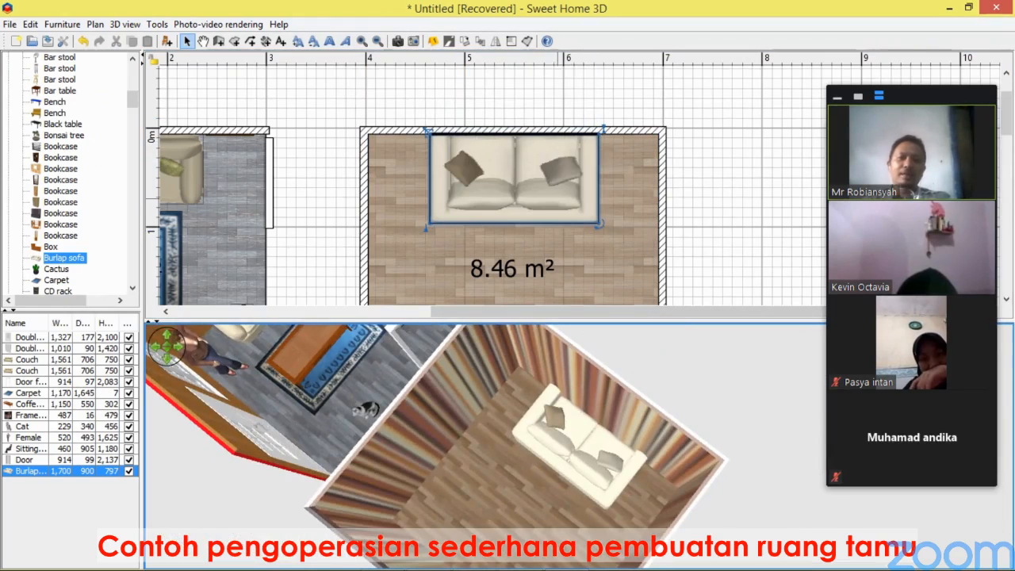
{"action": "left_click_drag", "start_coordinate": [566, 183], "coordinate": [563, 222]}
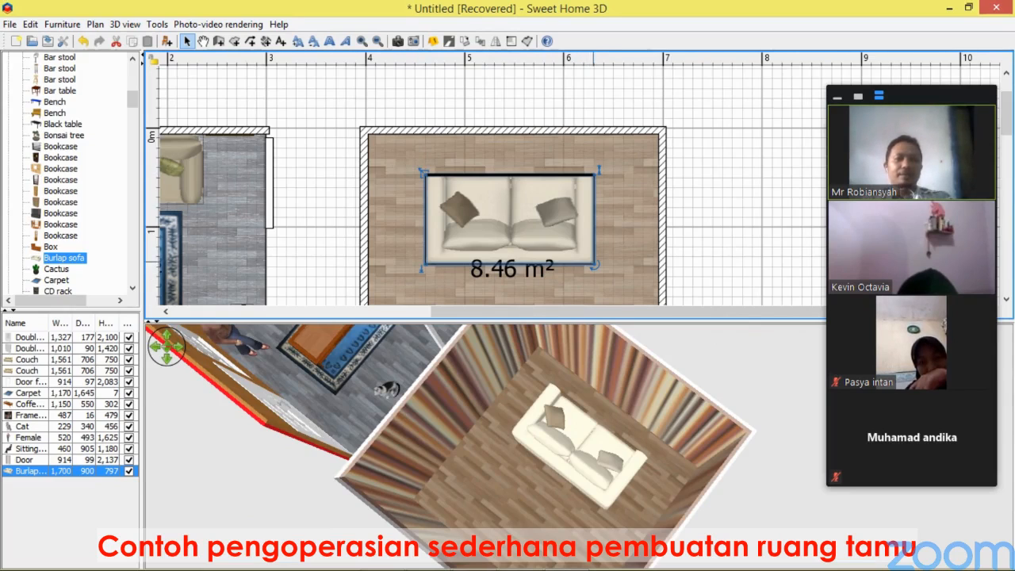
{"action": "mouse_move", "coordinate": [421, 171]}
{"action": "left_mouse_down"}
{"action": "mouse_move", "coordinate": [525, 227]}
{"action": "mouse_move", "coordinate": [532, 173]}
{"action": "mouse_move", "coordinate": [413, 223]}
{"action": "mouse_move", "coordinate": [424, 173]}
{"action": "left_mouse_up"}
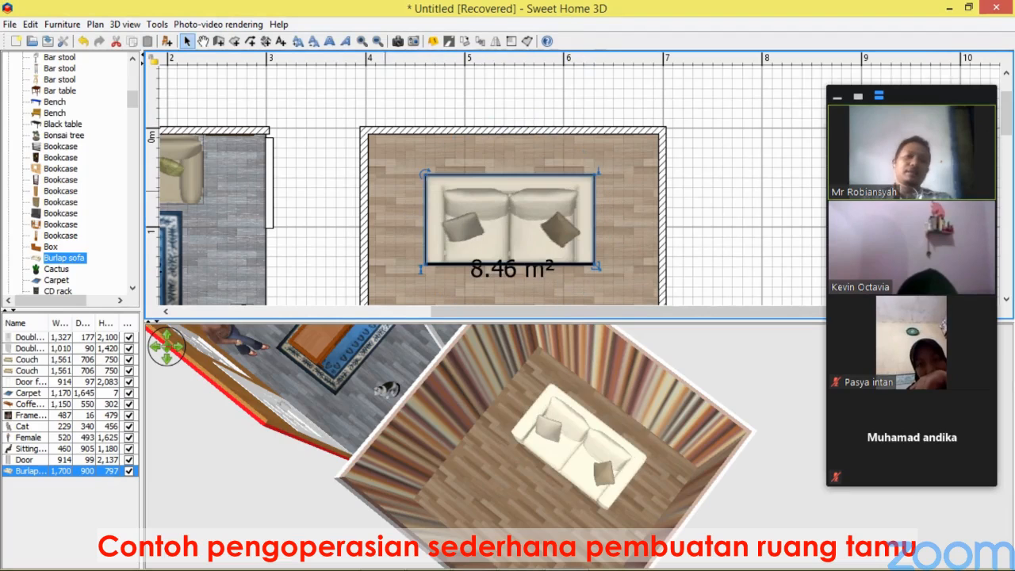
{"action": "left_click_drag", "start_coordinate": [590, 464], "coordinate": [577, 377]}
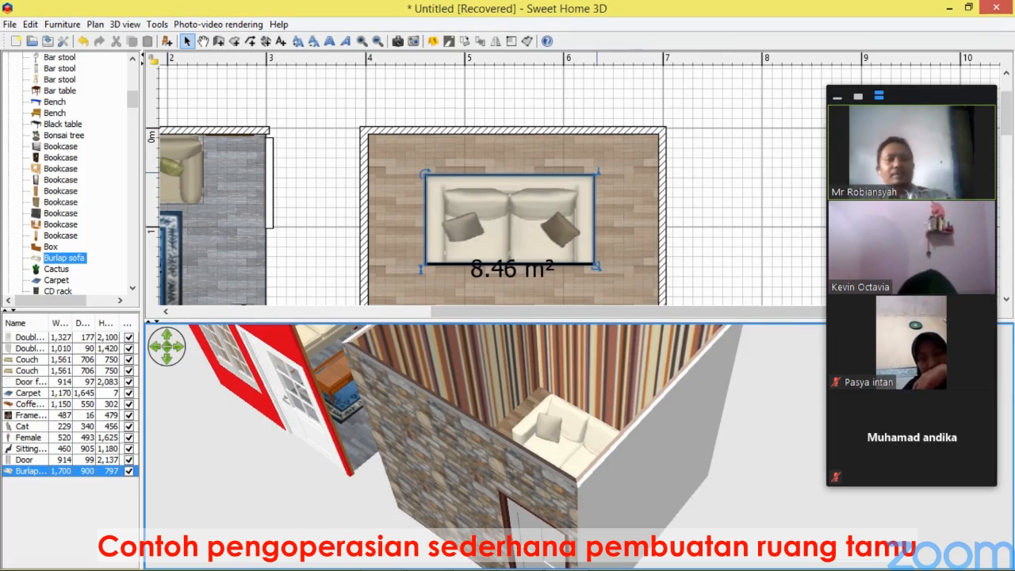
{"action": "left_click_drag", "start_coordinate": [597, 172], "coordinate": [583, 10]}
{"action": "mouse_move", "coordinate": [585, 532]}
{"action": "left_mouse_down"}
{"action": "mouse_move", "coordinate": [586, 424]}
{"action": "mouse_move", "coordinate": [589, 513]}
{"action": "left_mouse_up"}
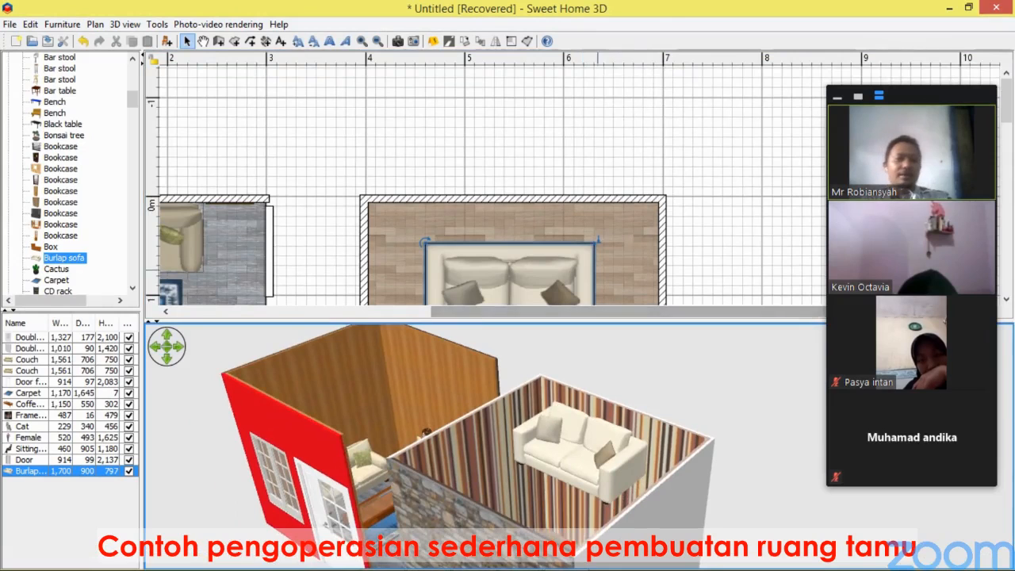
{"action": "left_click_drag", "start_coordinate": [591, 321], "coordinate": [591, 398]}
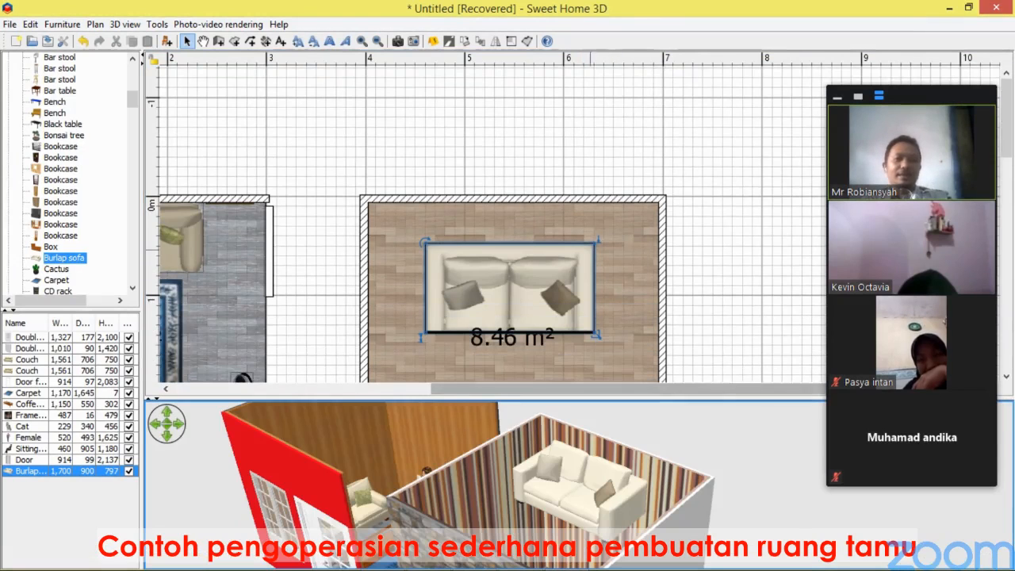
Try to adjust the sofa's elevation and height using its plan indicators.
{"action": "left_click_drag", "start_coordinate": [595, 240], "coordinate": [606, 381]}
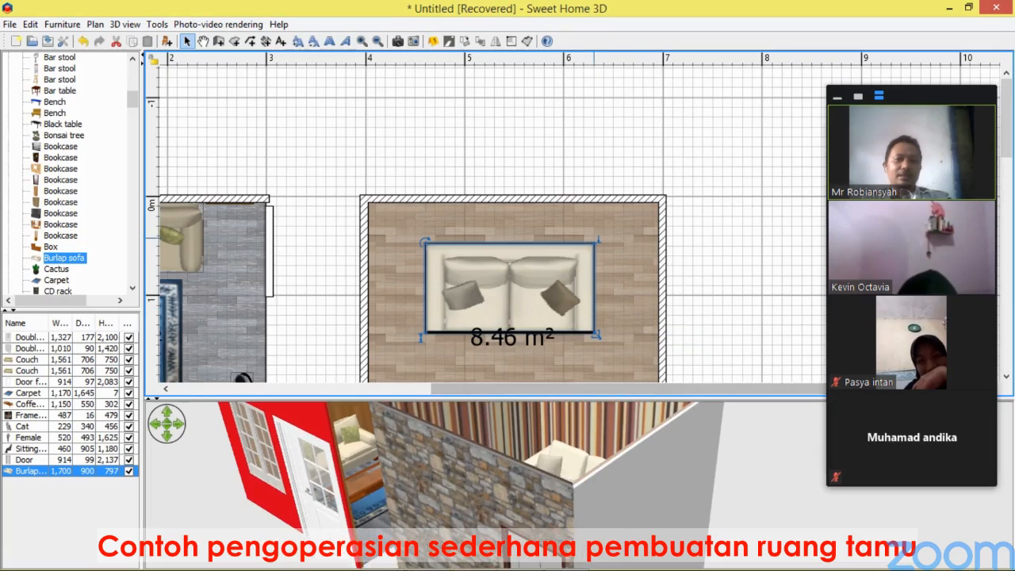
{"action": "left_click_drag", "start_coordinate": [597, 240], "coordinate": [606, 374]}
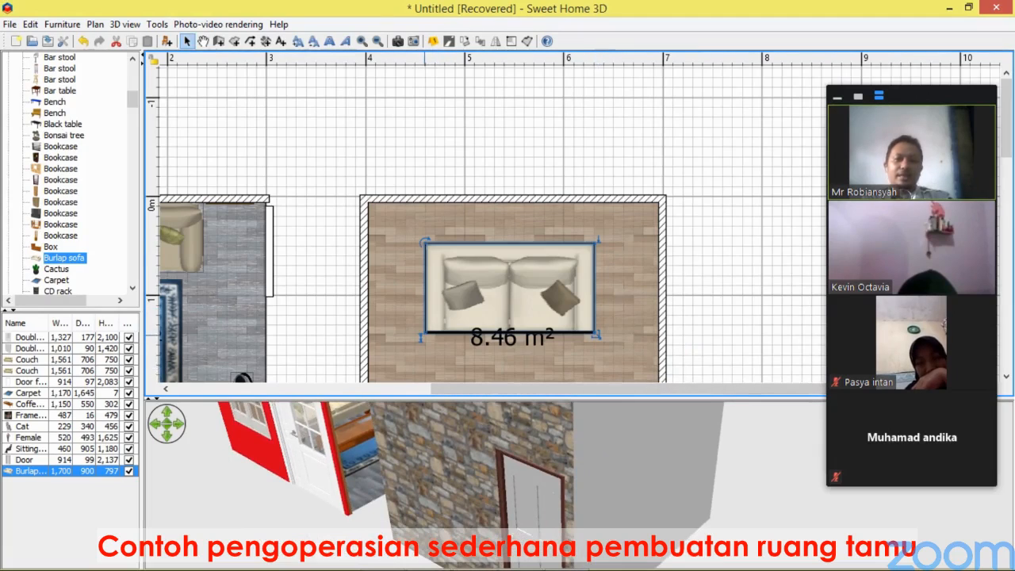
{"action": "left_click_drag", "start_coordinate": [421, 337], "coordinate": [523, 387]}
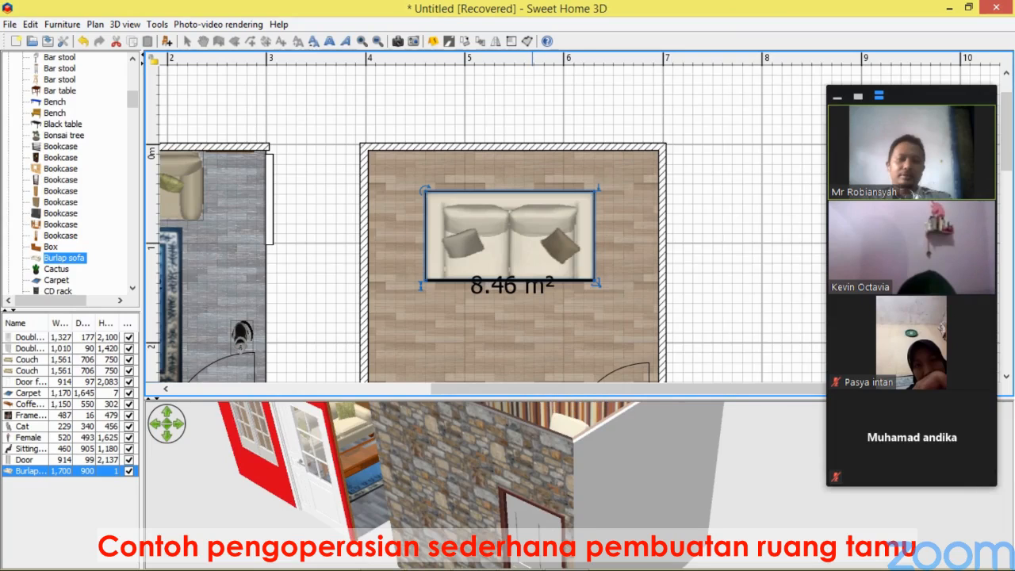
{"action": "left_click_drag", "start_coordinate": [532, 387], "coordinate": [532, 391]}
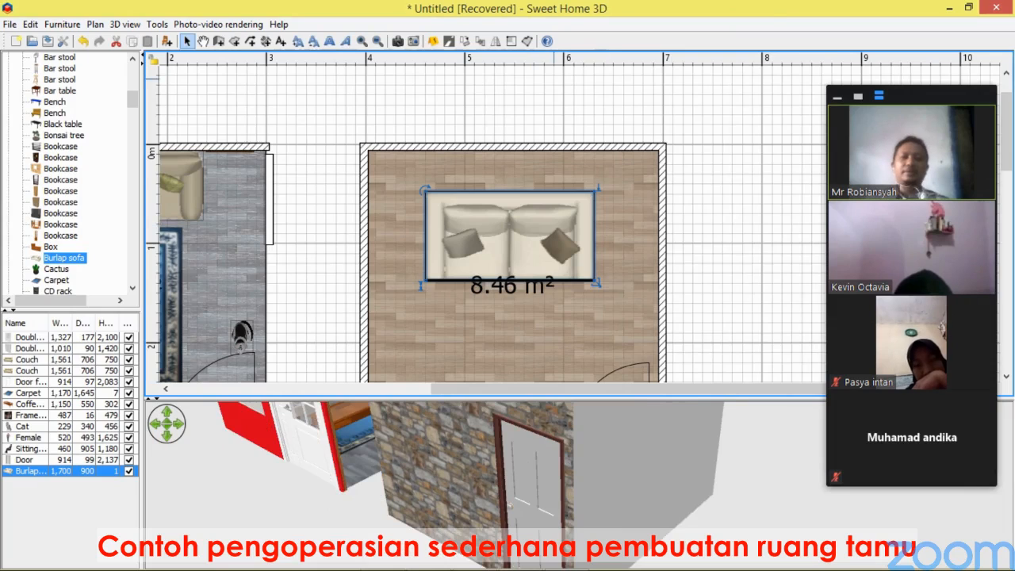
Examine both rooms in the enlarged 3D view.
{"action": "left_click", "coordinate": [699, 248]}
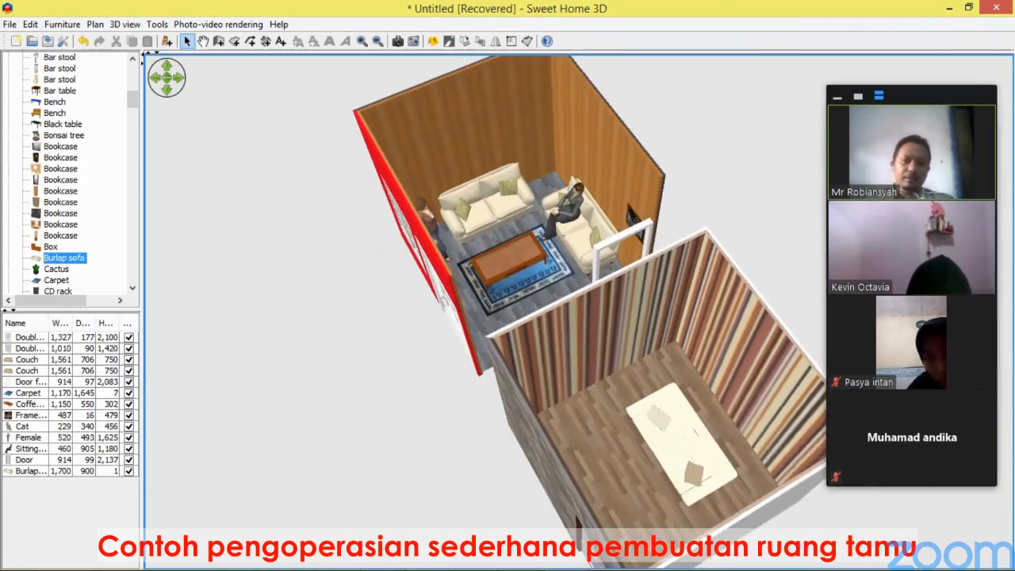
{"action": "scroll", "coordinate": [579, 311], "scroll_direction": "up", "scroll_amount": 6}
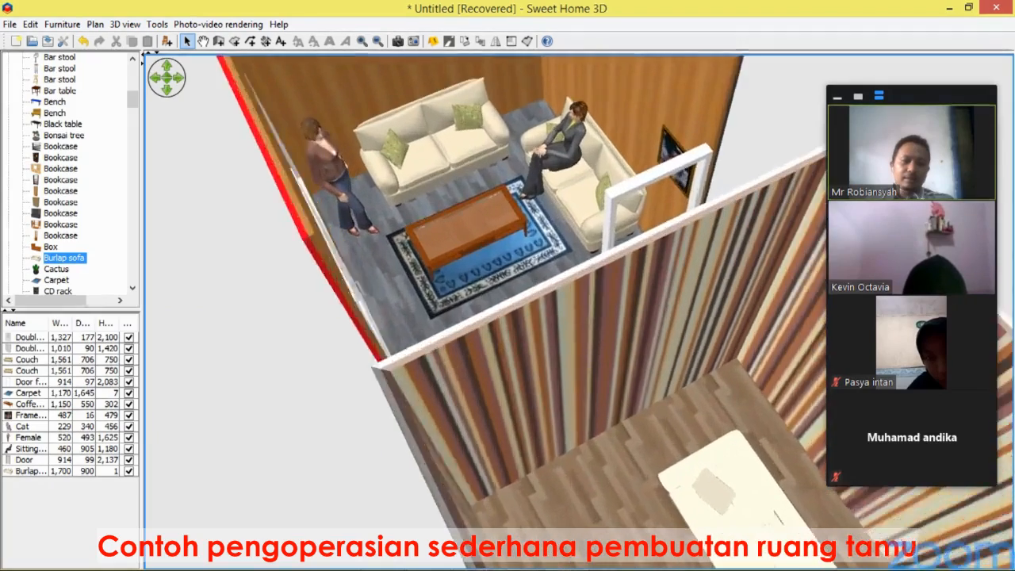
{"action": "scroll", "coordinate": [579, 312], "scroll_direction": "down", "scroll_amount": 8}
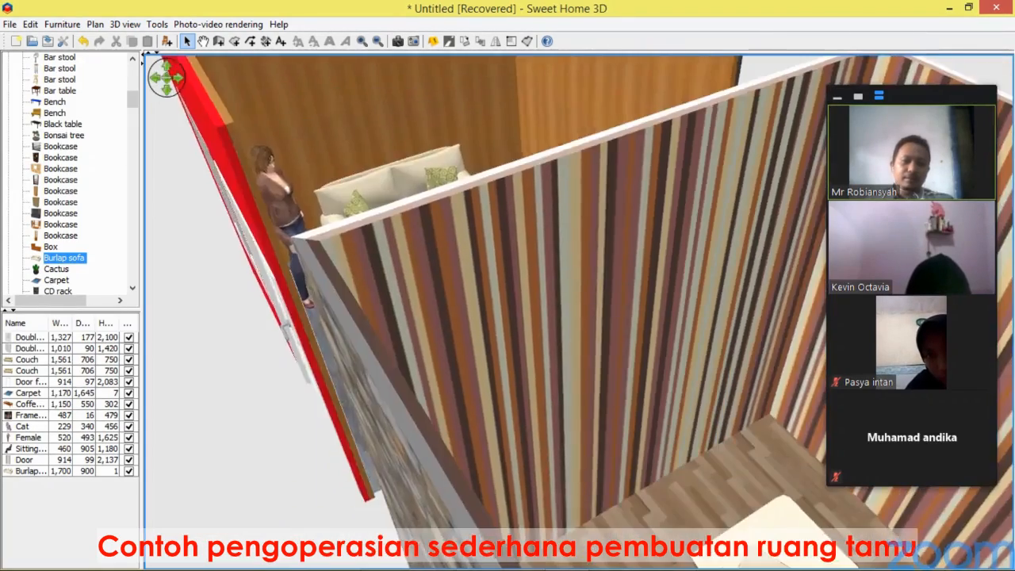
{"action": "scroll", "coordinate": [578, 311], "scroll_direction": "down", "scroll_amount": 5}
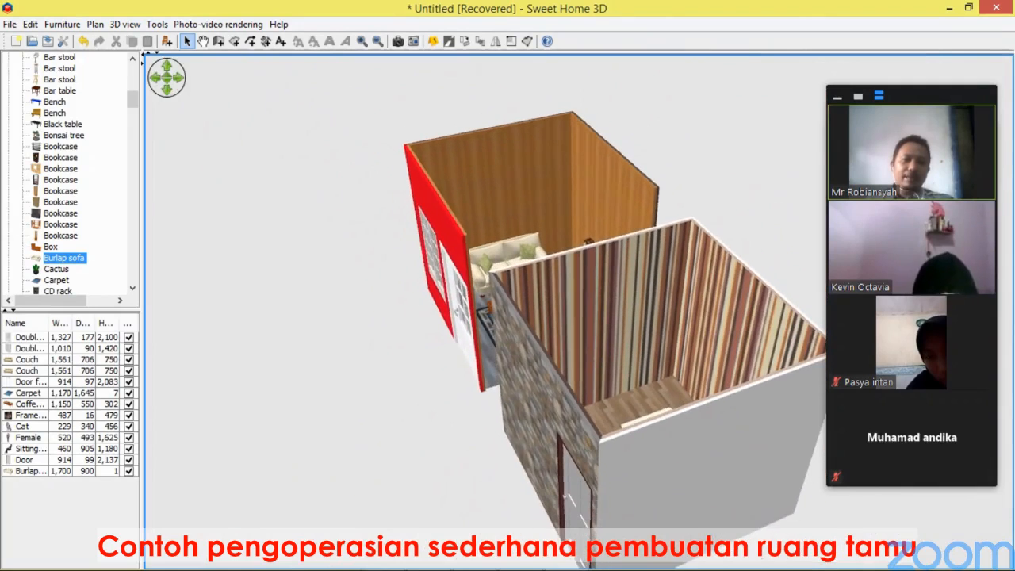
{"action": "scroll", "coordinate": [578, 311], "scroll_direction": "up", "scroll_amount": 3}
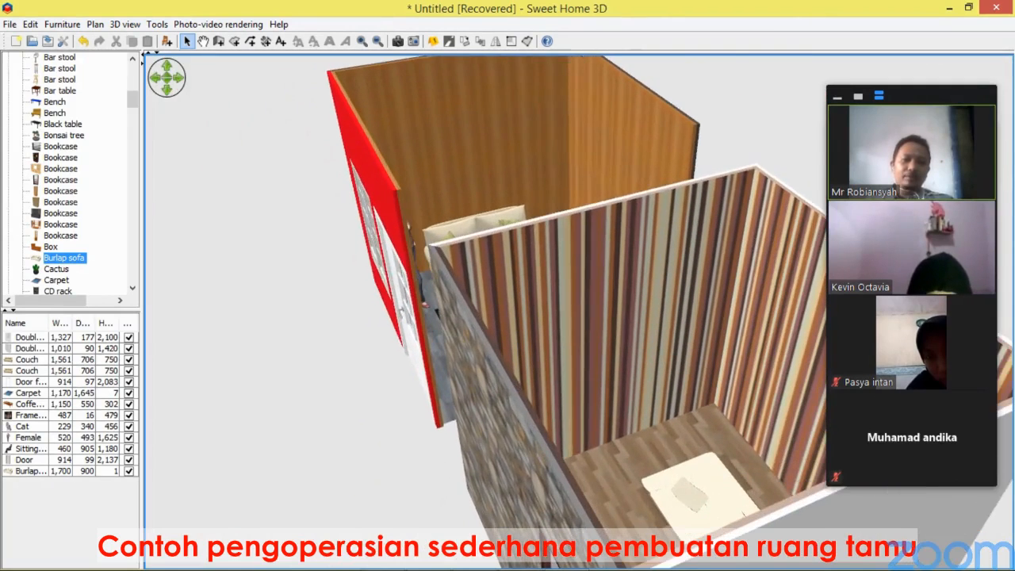
{"action": "scroll", "coordinate": [579, 312], "scroll_direction": "down", "scroll_amount": 6}
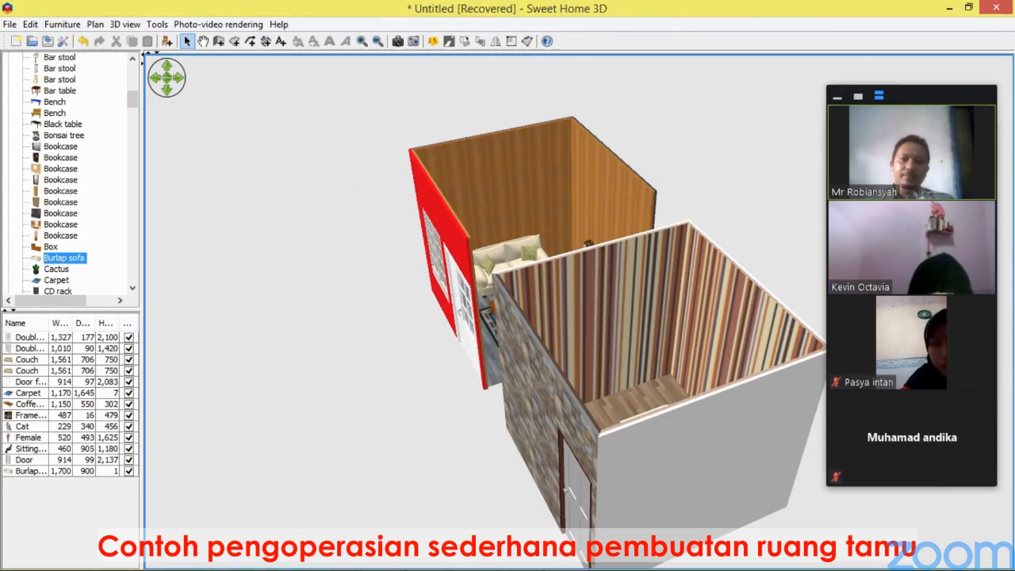
Delete the new room's right wall.
{"action": "left_click", "coordinate": [156, 53]}
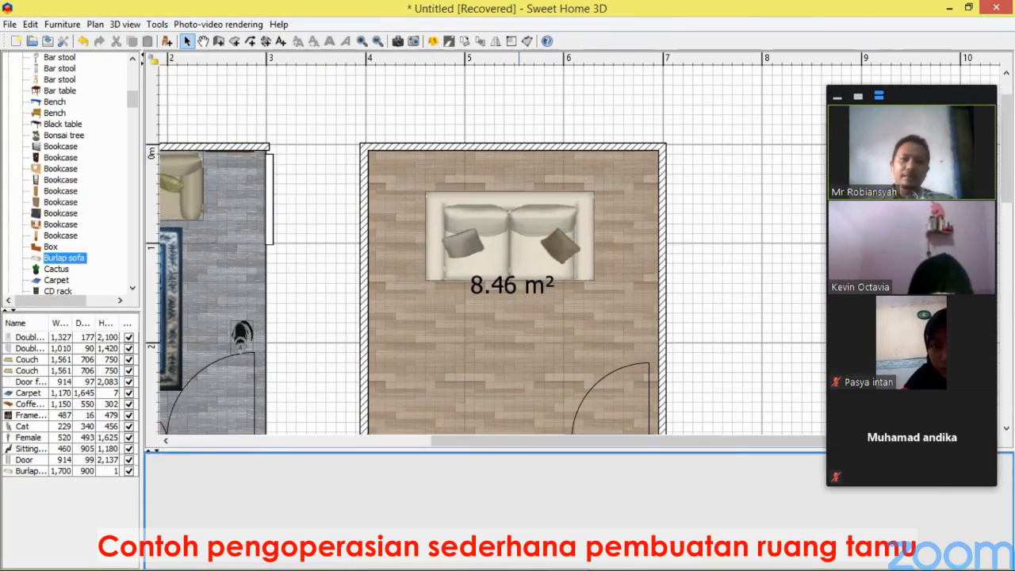
{"action": "left_click", "coordinate": [670, 293]}
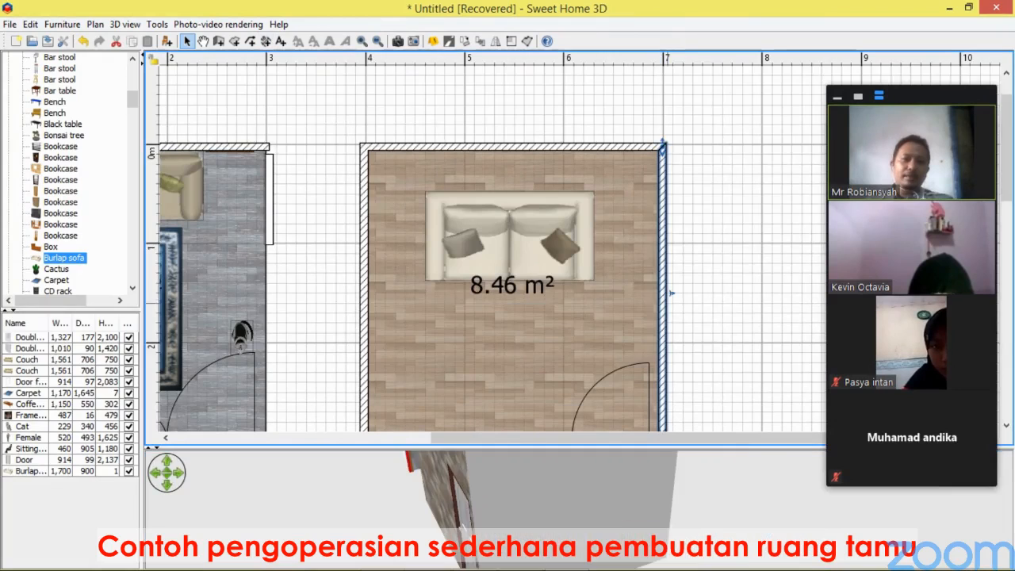
{"action": "key", "text": "Delete"}
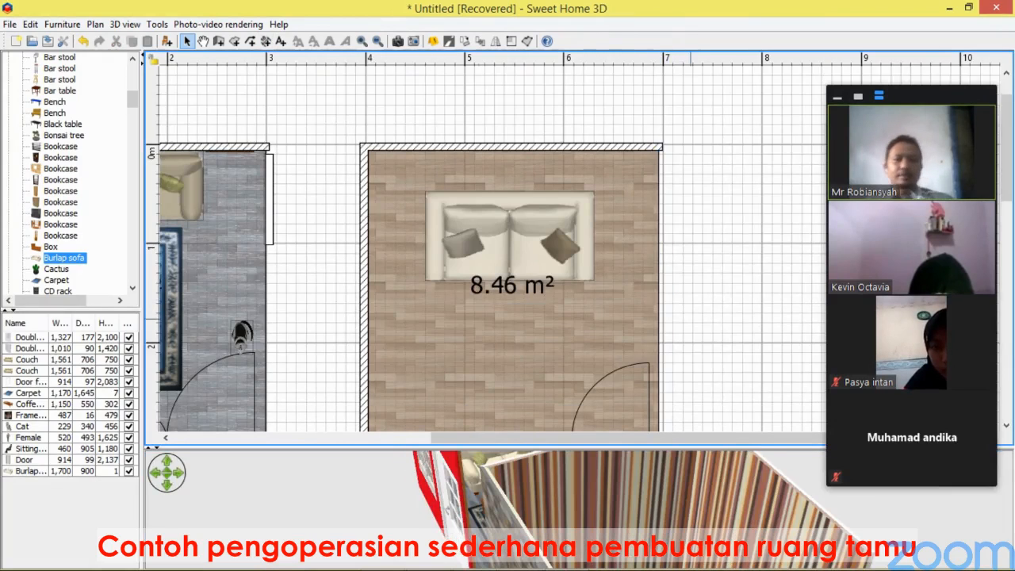
Set the sofa's height to 700 mm.
{"action": "left_click_drag", "start_coordinate": [507, 448], "coordinate": [507, 251]}
{"action": "left_click_drag", "start_coordinate": [555, 428], "coordinate": [478, 391]}
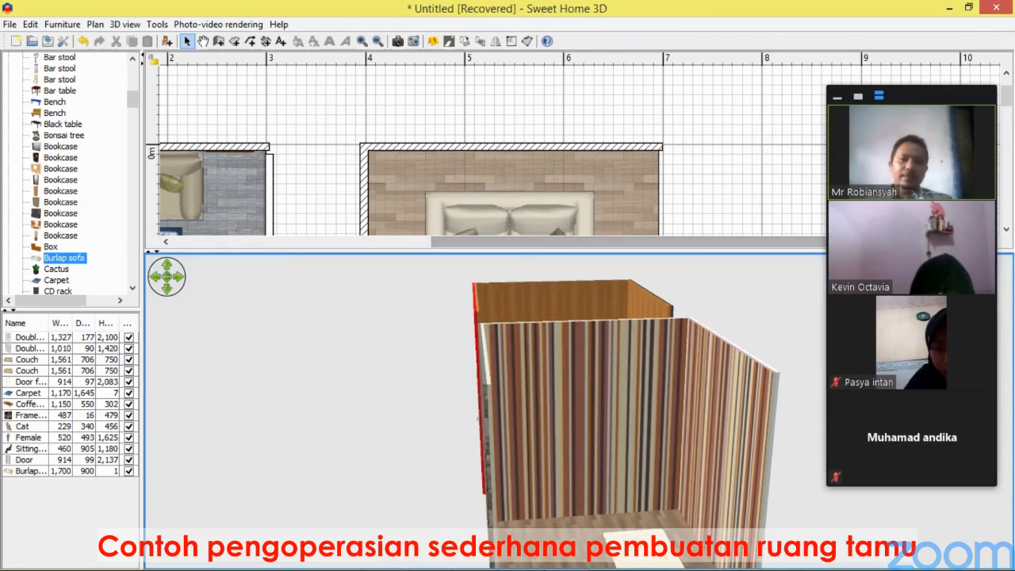
{"action": "left_click_drag", "start_coordinate": [479, 251], "coordinate": [478, 312]}
{"action": "scroll", "coordinate": [476, 186], "scroll_direction": "down", "scroll_amount": 10}
{"action": "scroll", "coordinate": [477, 187], "scroll_direction": "up", "scroll_amount": 9}
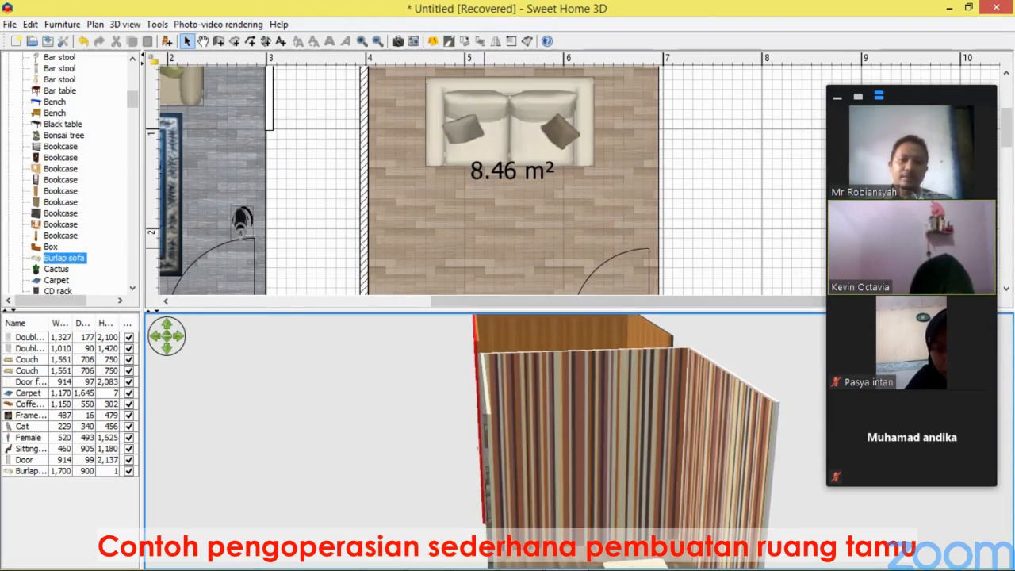
{"action": "left_click_drag", "start_coordinate": [516, 396], "coordinate": [518, 346]}
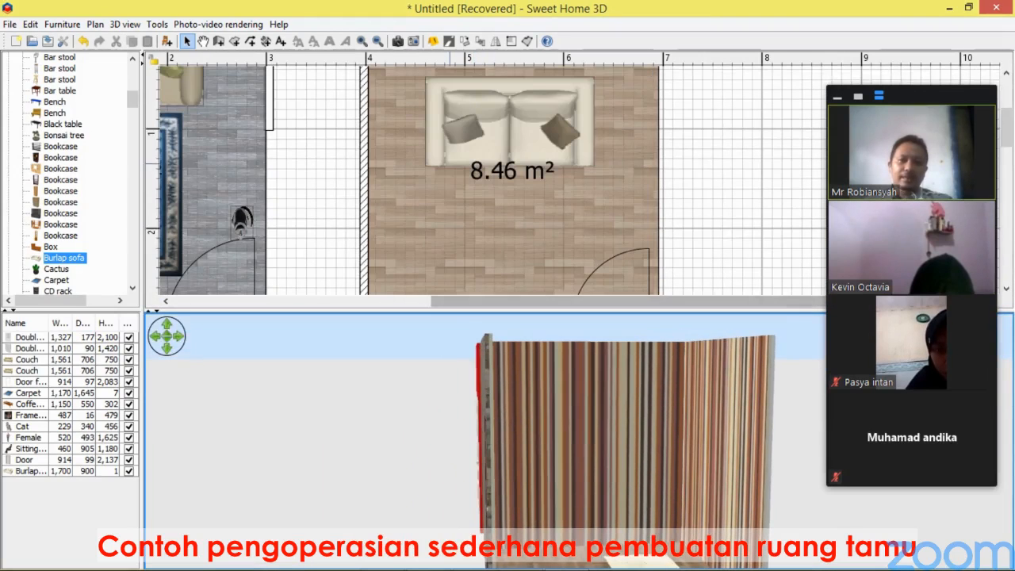
{"action": "left_click", "coordinate": [498, 143]}
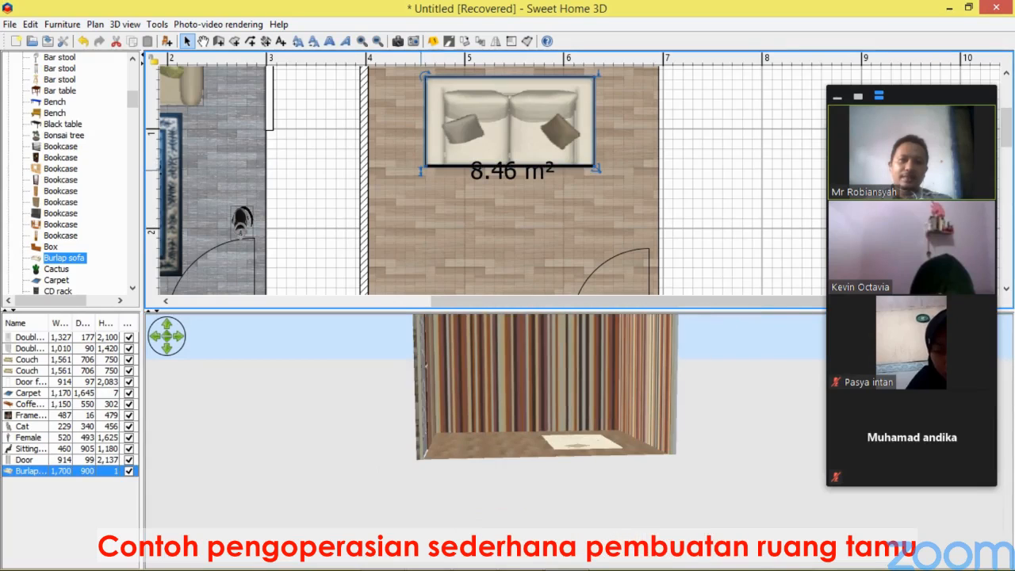
{"action": "left_click_drag", "start_coordinate": [421, 169], "coordinate": [428, 104]}
Move the sofa up against the new room's top wall.
{"action": "left_click_drag", "start_coordinate": [547, 380], "coordinate": [662, 446]}
{"action": "scroll", "coordinate": [651, 156], "scroll_direction": "up", "scroll_amount": 3}
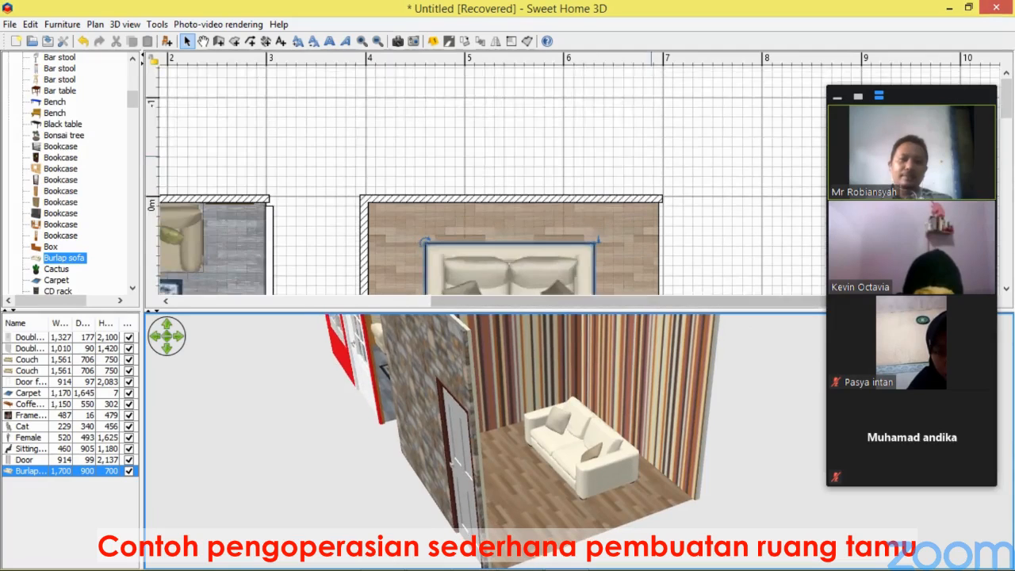
{"action": "scroll", "coordinate": [592, 169], "scroll_direction": "down", "scroll_amount": 2}
{"action": "left_click_drag", "start_coordinate": [519, 187], "coordinate": [524, 135]}
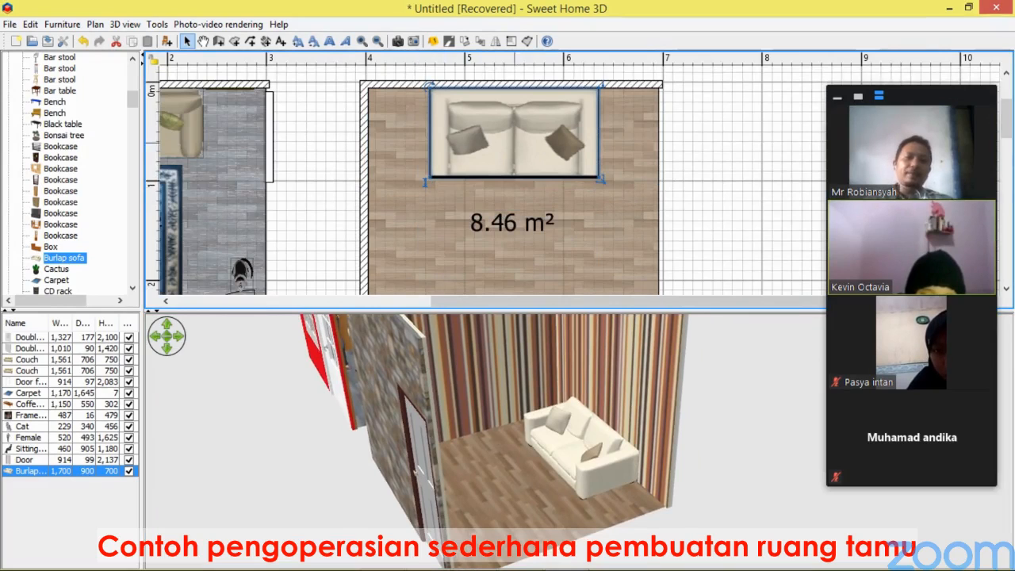
Duplicate the sofa, rotate the copy a quarter turn and place it along the new room's left wall.
{"action": "right_click", "coordinate": [519, 140]}
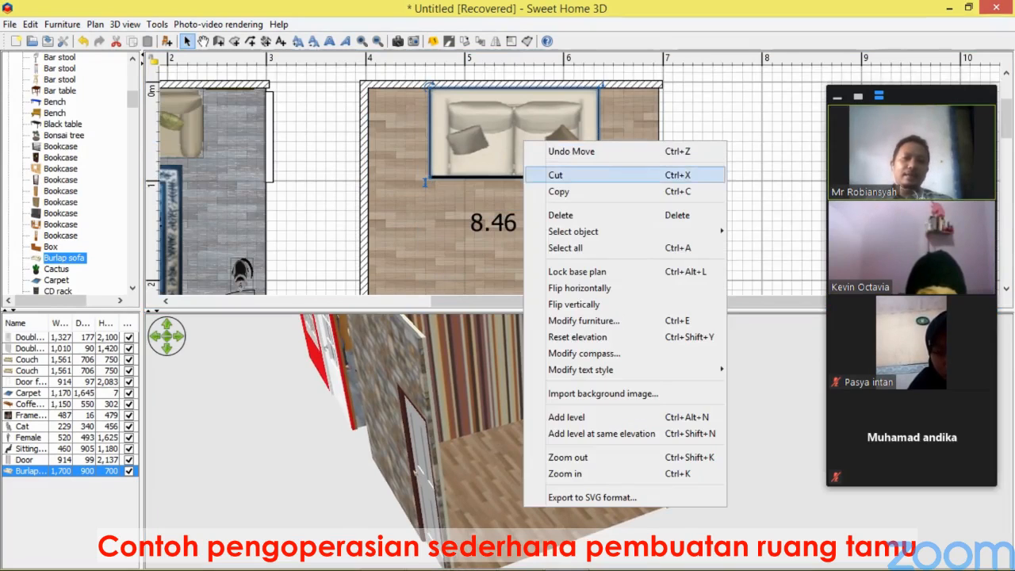
{"action": "left_click", "coordinate": [555, 191]}
{"action": "right_click", "coordinate": [526, 155]}
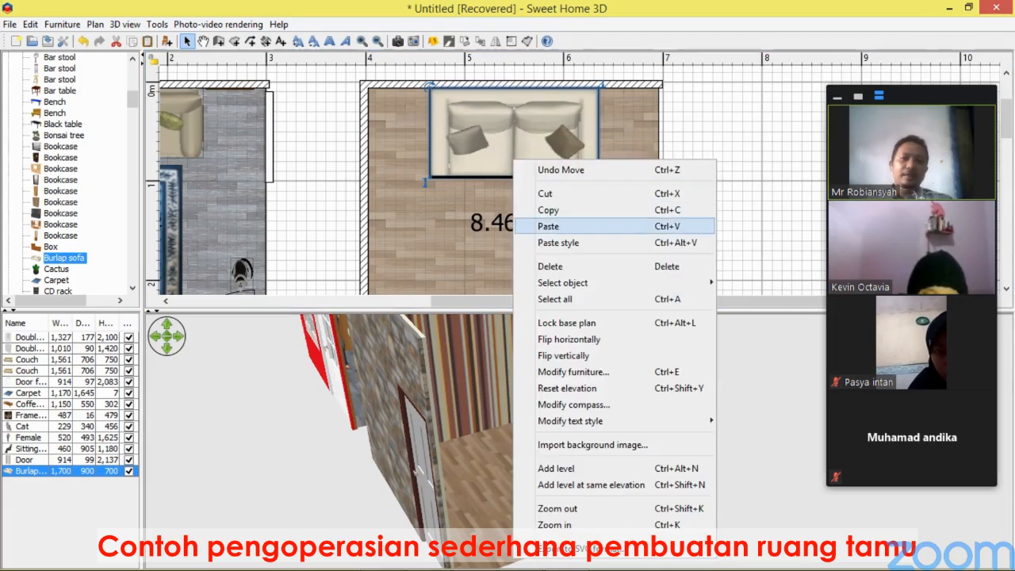
{"action": "left_click", "coordinate": [547, 225]}
{"action": "left_click_drag", "start_coordinate": [537, 166], "coordinate": [521, 257]}
{"action": "left_click_drag", "start_coordinate": [434, 199], "coordinate": [560, 295]}
{"action": "left_click_drag", "start_coordinate": [519, 233], "coordinate": [414, 252]}
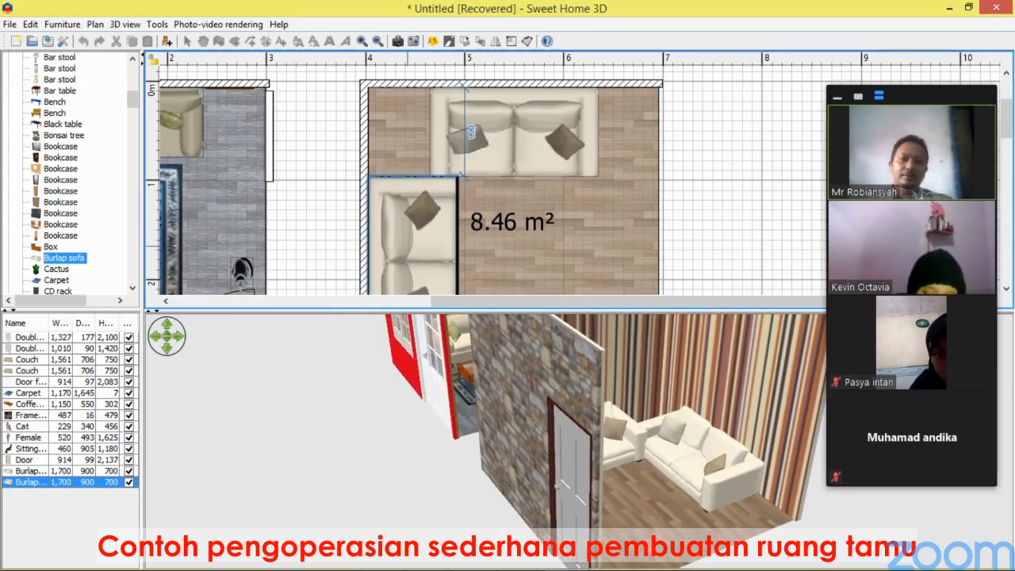
Shift the first sofa to the right along the top wall.
{"action": "left_click", "coordinate": [513, 131]}
{"action": "left_click_drag", "start_coordinate": [513, 130], "coordinate": [542, 131]}
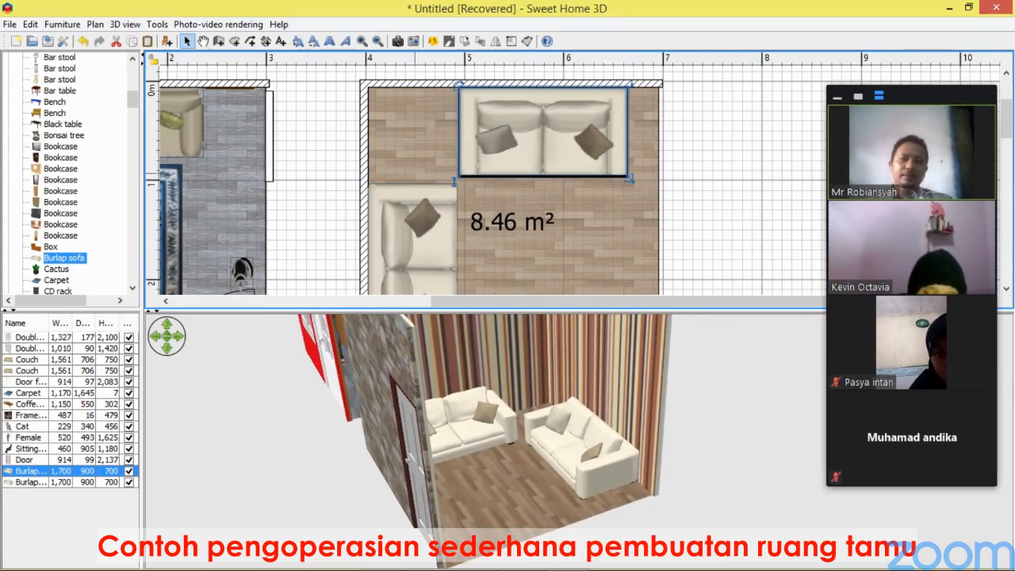
Place a bar table in the new room's top-left corner between the two sofas.
{"action": "left_click", "coordinate": [32, 481]}
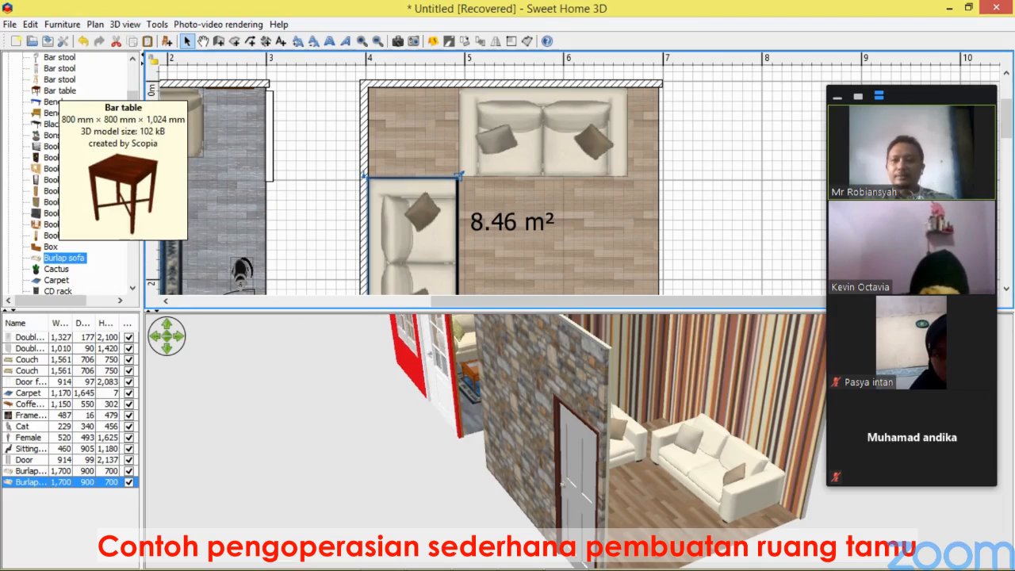
{"action": "left_click", "coordinate": [60, 90]}
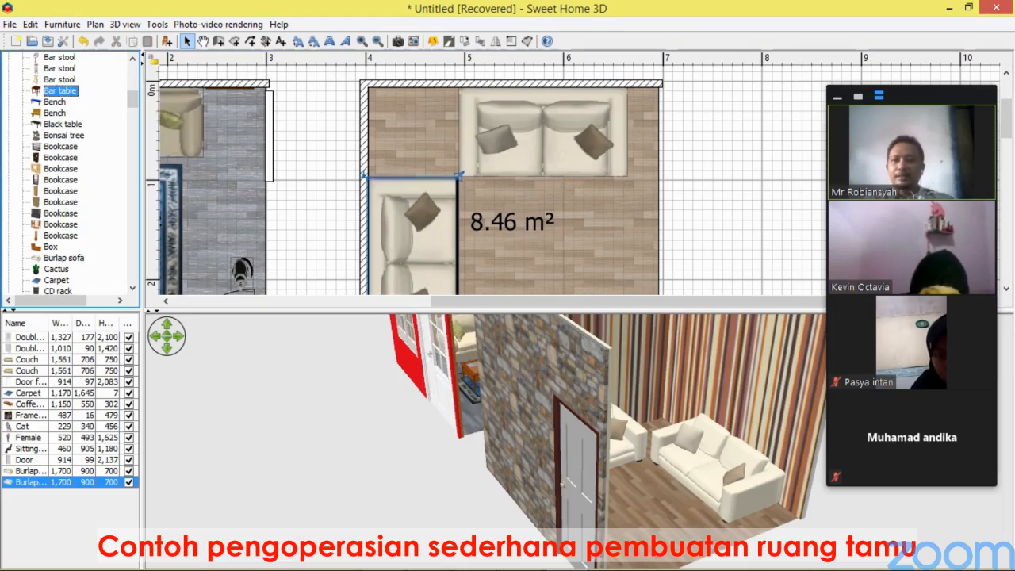
{"action": "left_click_drag", "start_coordinate": [60, 91], "coordinate": [409, 126]}
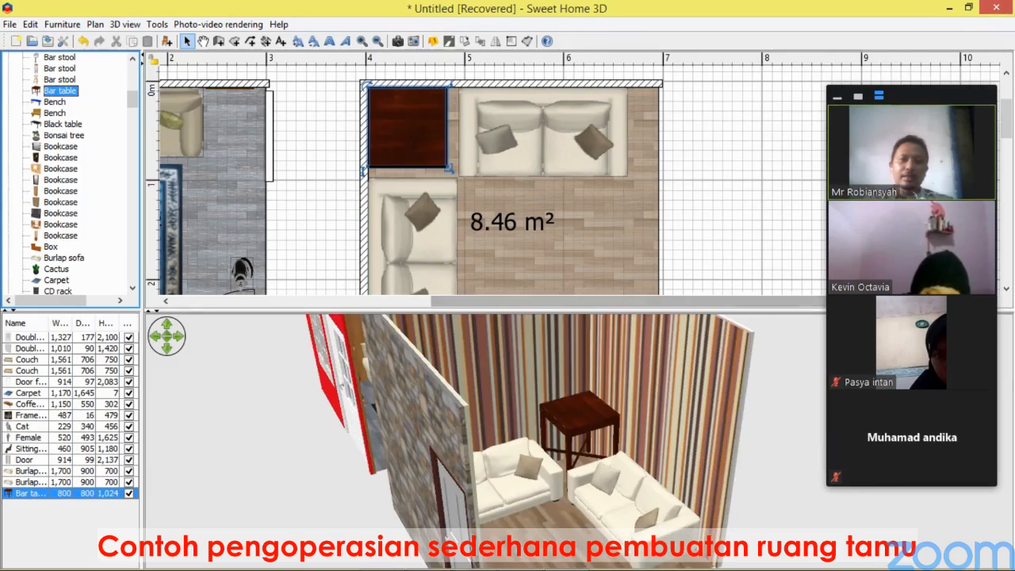
Resize the bar table's height to about 470 mm.
{"action": "left_click_drag", "start_coordinate": [507, 428], "coordinate": [501, 469]}
{"action": "left_click_drag", "start_coordinate": [366, 168], "coordinate": [389, 245]}
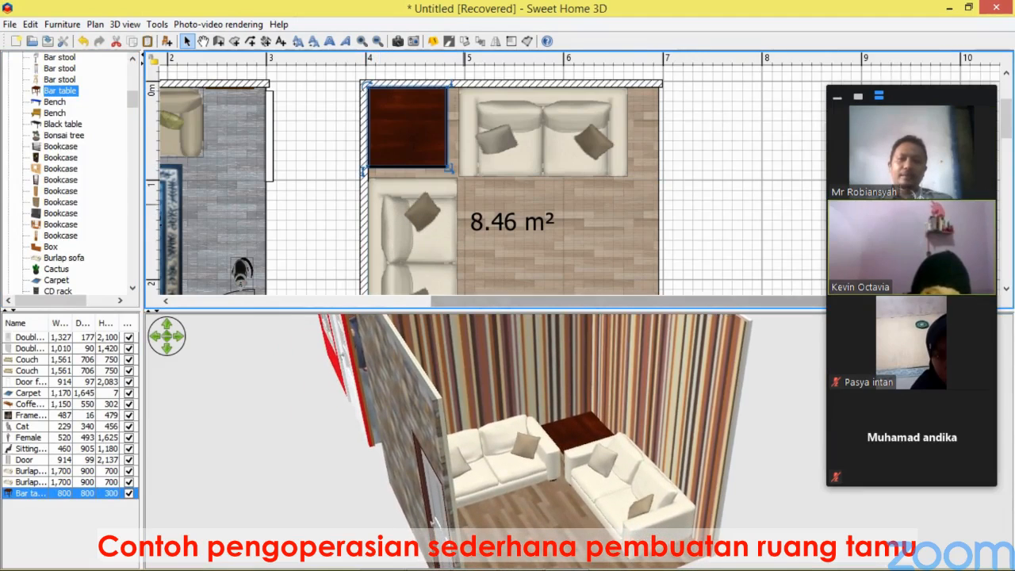
{"action": "left_click_drag", "start_coordinate": [434, 519], "coordinate": [477, 565]}
{"action": "left_click_drag", "start_coordinate": [366, 168], "coordinate": [366, 145]}
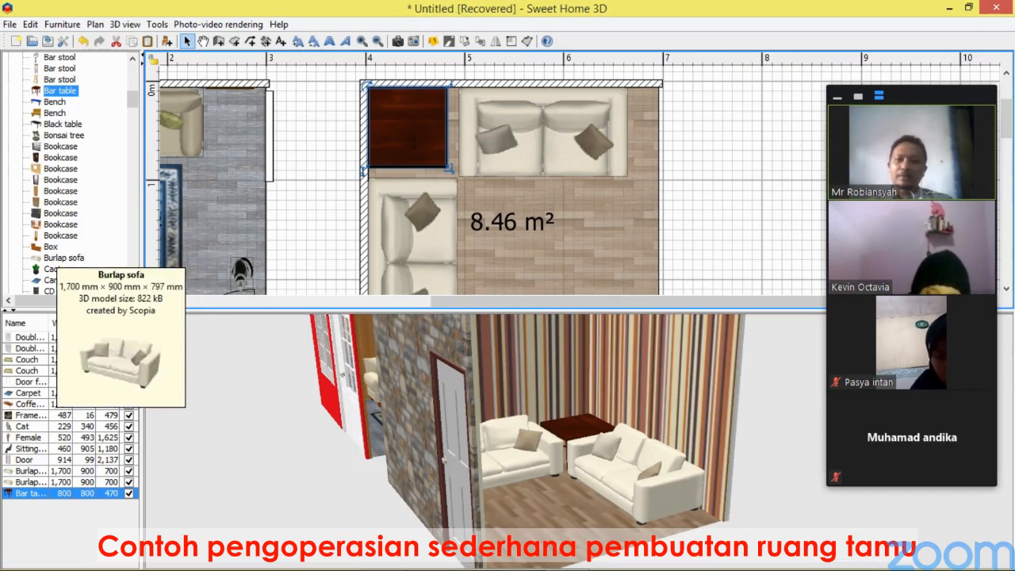
Add a carpet to the new room, centred between the sofas and resized to about 1010 × 1590 mm.
{"action": "left_click", "coordinate": [57, 280]}
{"action": "left_click_drag", "start_coordinate": [57, 280], "coordinate": [518, 147]}
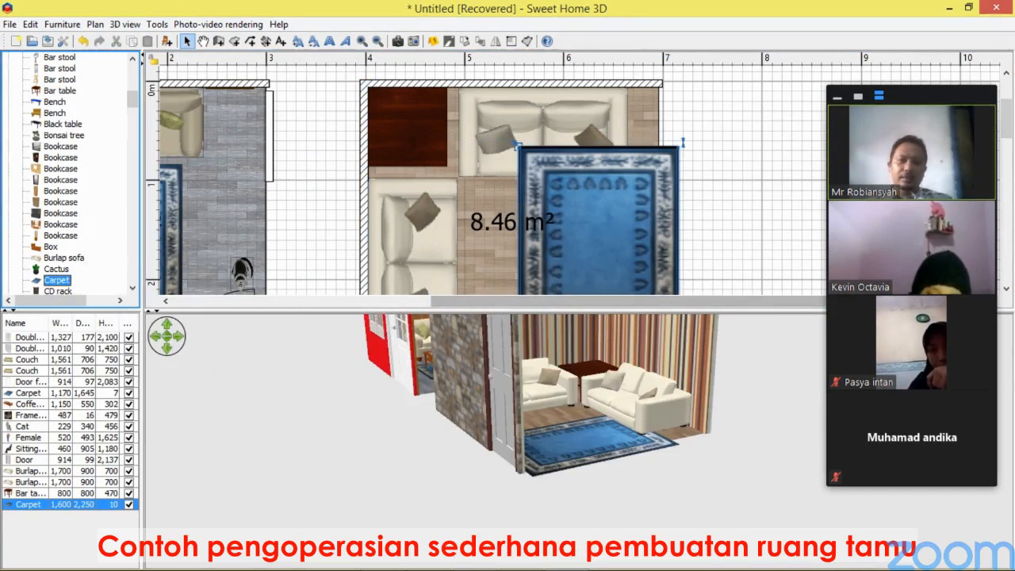
{"action": "left_click_drag", "start_coordinate": [588, 310], "coordinate": [588, 429]}
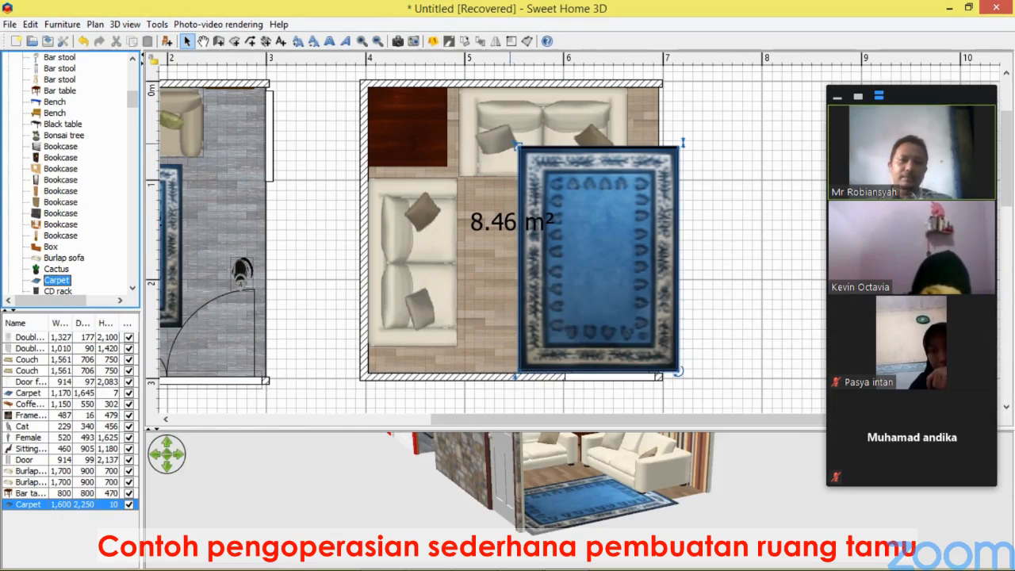
{"action": "left_click_drag", "start_coordinate": [517, 147], "coordinate": [577, 212]}
{"action": "left_click_drag", "start_coordinate": [627, 291], "coordinate": [541, 264]}
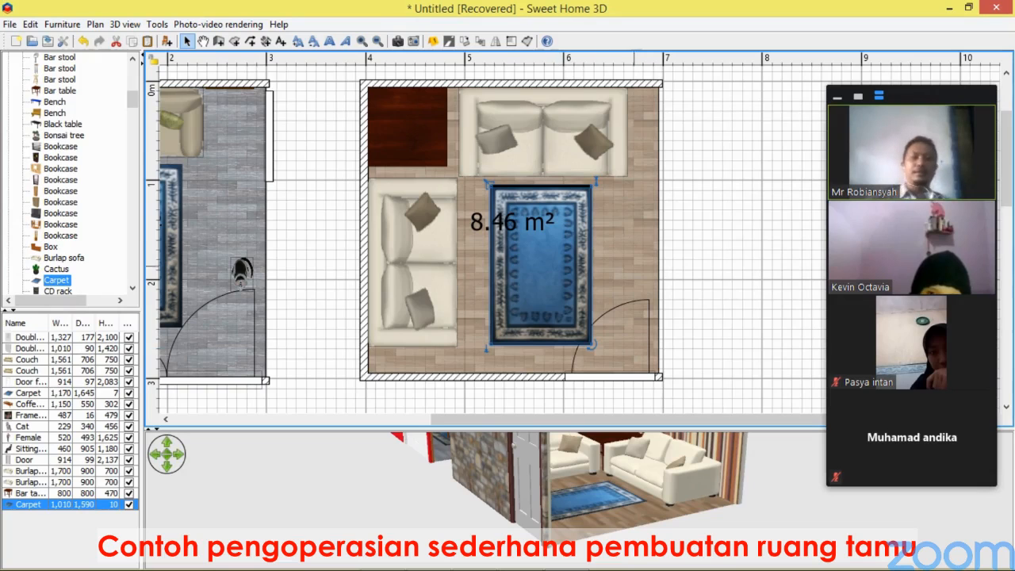
{"action": "left_click", "coordinate": [706, 261]}
Examine the new room's furnishings in an enlarged 3D view.
{"action": "left_click_drag", "start_coordinate": [634, 500], "coordinate": [578, 490]}
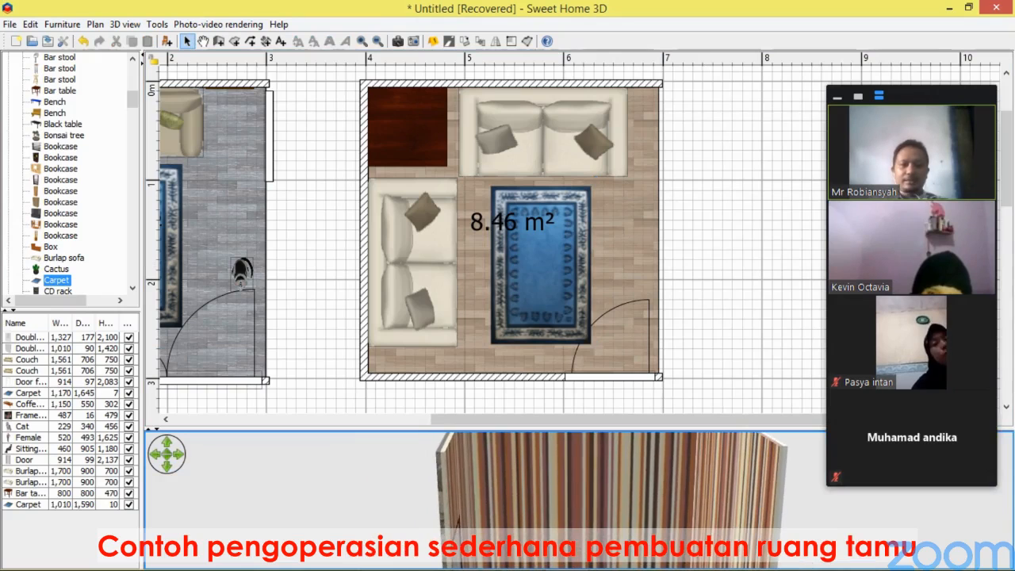
{"action": "left_click_drag", "start_coordinate": [567, 428], "coordinate": [567, 88]}
{"action": "left_click_drag", "start_coordinate": [567, 238], "coordinate": [584, 223]}
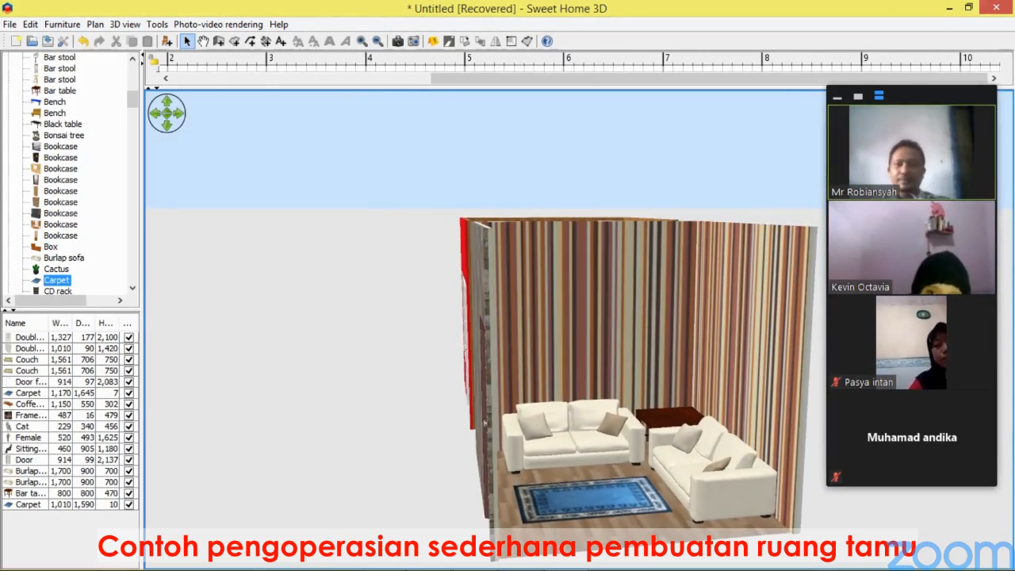
{"action": "scroll", "coordinate": [70, 174], "scroll_direction": "up", "scroll_amount": 10}
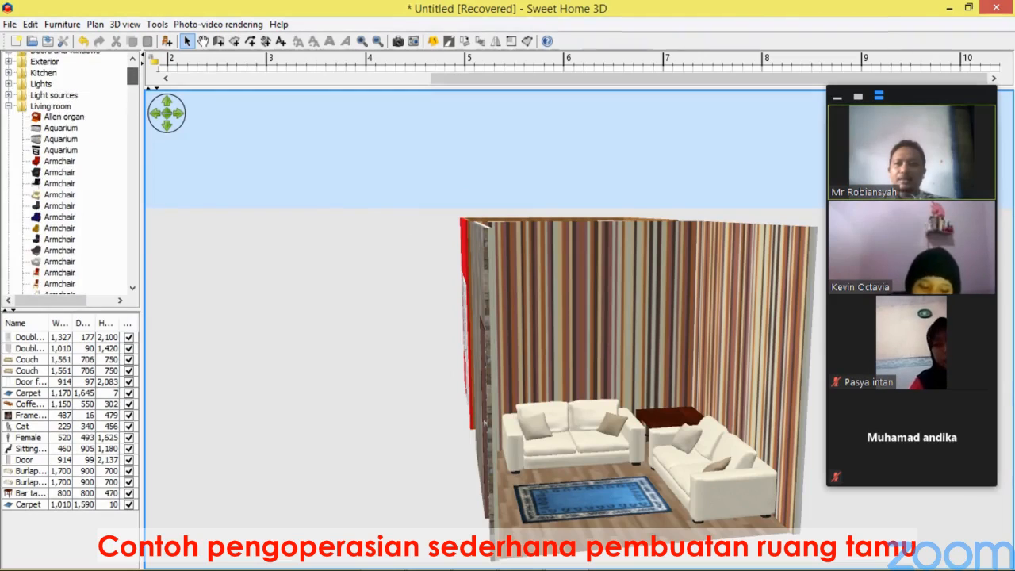
{"action": "left_click", "coordinate": [8, 106]}
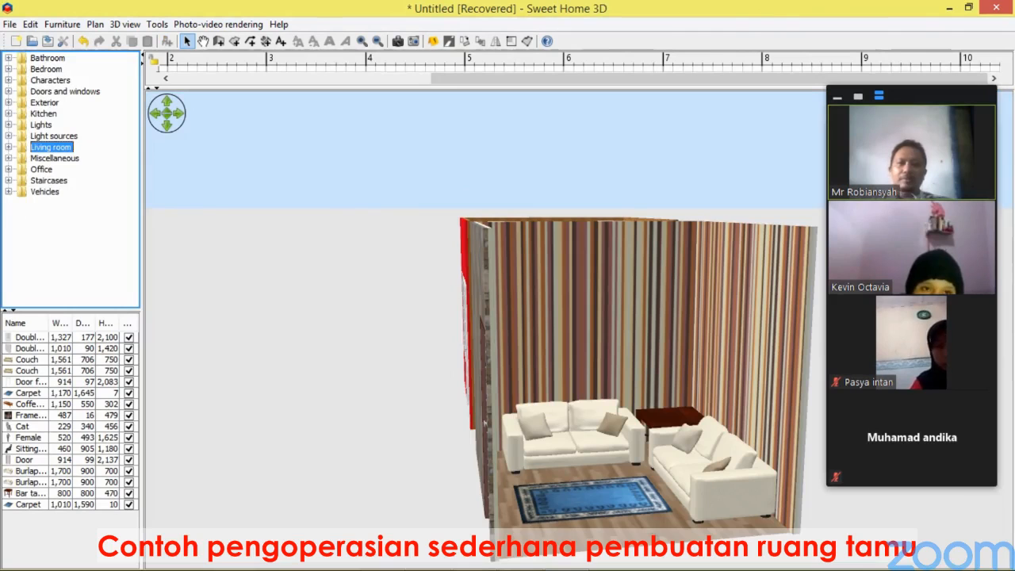
{"action": "left_click_drag", "start_coordinate": [507, 88], "coordinate": [507, 440]}
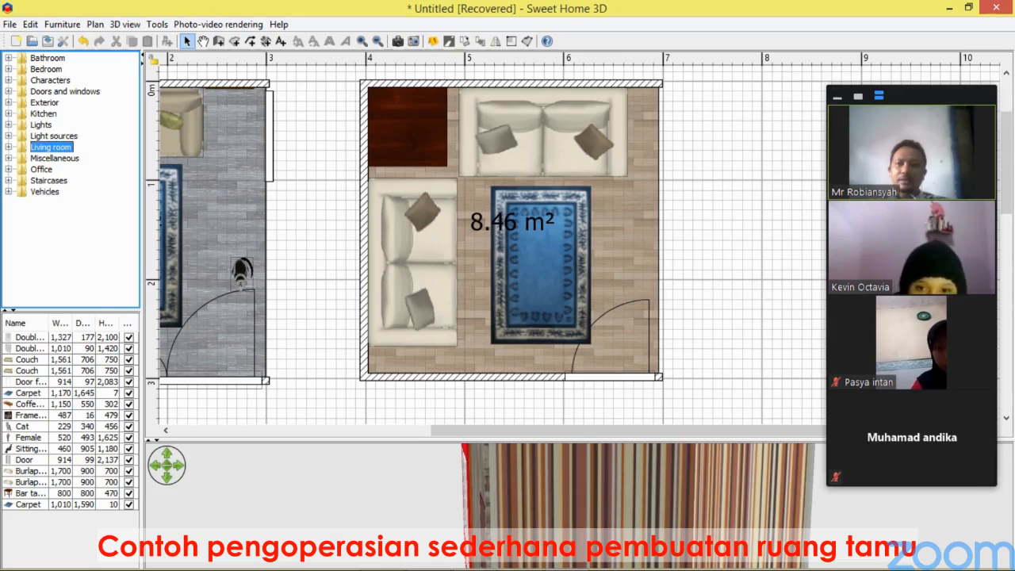
Place a Boy character in the new room to the right of the carpet.
{"action": "left_click", "coordinate": [9, 80]}
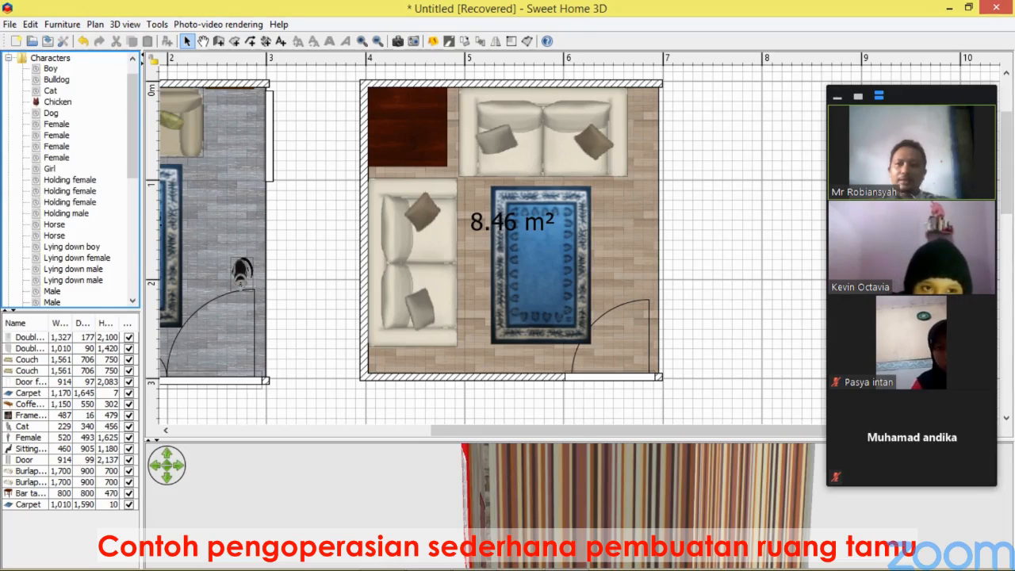
{"action": "mouse_move", "coordinate": [43, 65]}
{"action": "left_click_drag", "start_coordinate": [50, 69], "coordinate": [639, 252]}
{"action": "left_click_drag", "start_coordinate": [555, 440], "coordinate": [555, 238]}
{"action": "left_click_drag", "start_coordinate": [508, 365], "coordinate": [522, 428]}
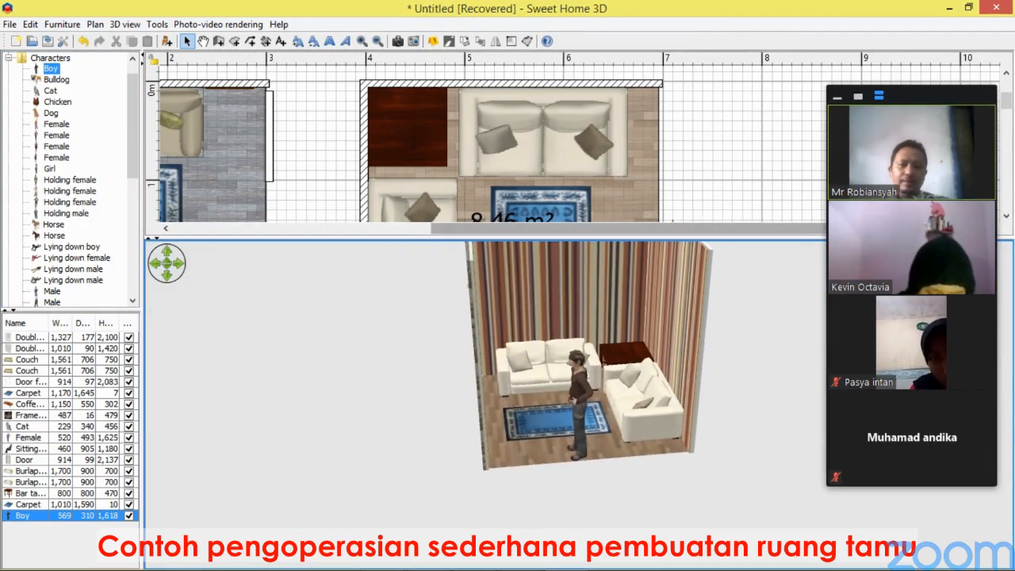
{"action": "left_click_drag", "start_coordinate": [554, 236], "coordinate": [555, 462]}
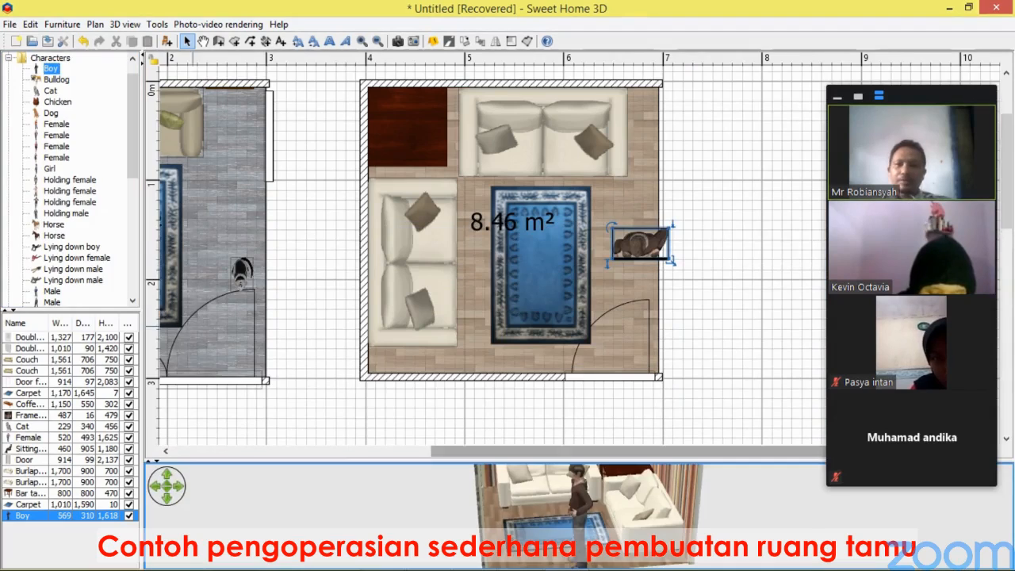
Browse the Characters catalogue for another figure to add.
{"action": "mouse_move", "coordinate": [50, 234]}
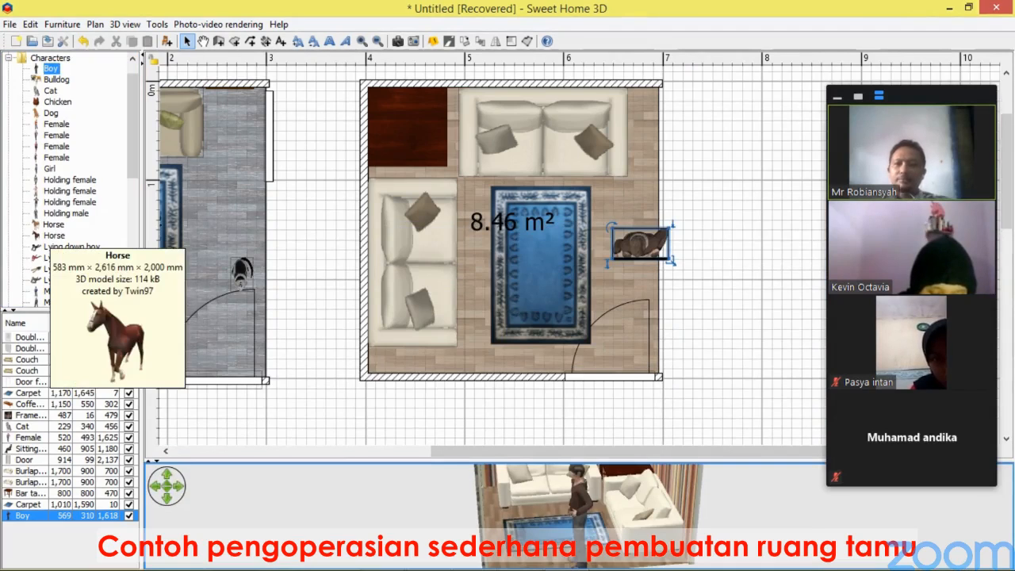
{"action": "mouse_move", "coordinate": [71, 258]}
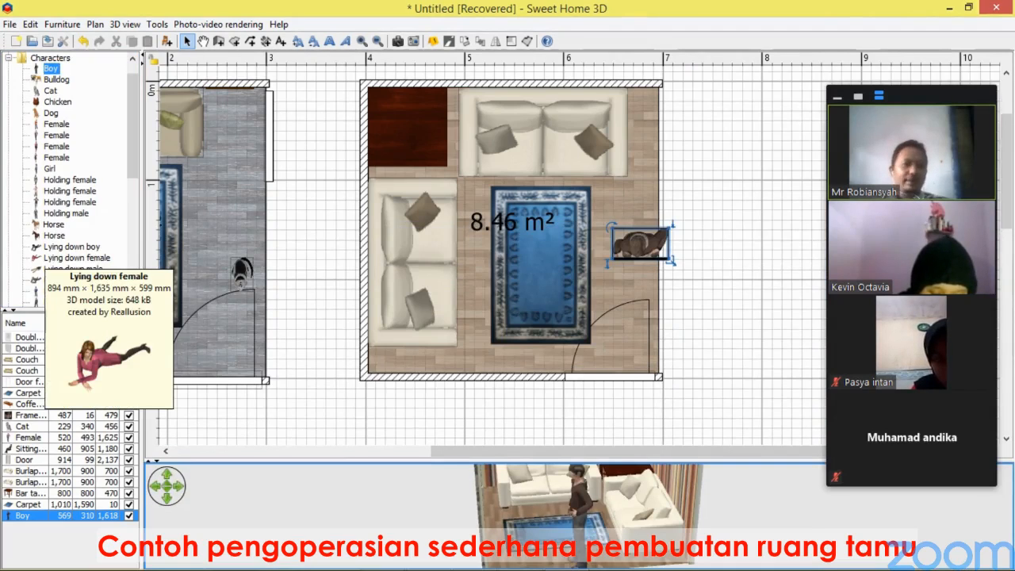
{"action": "scroll", "coordinate": [70, 178], "scroll_direction": "down", "scroll_amount": 4}
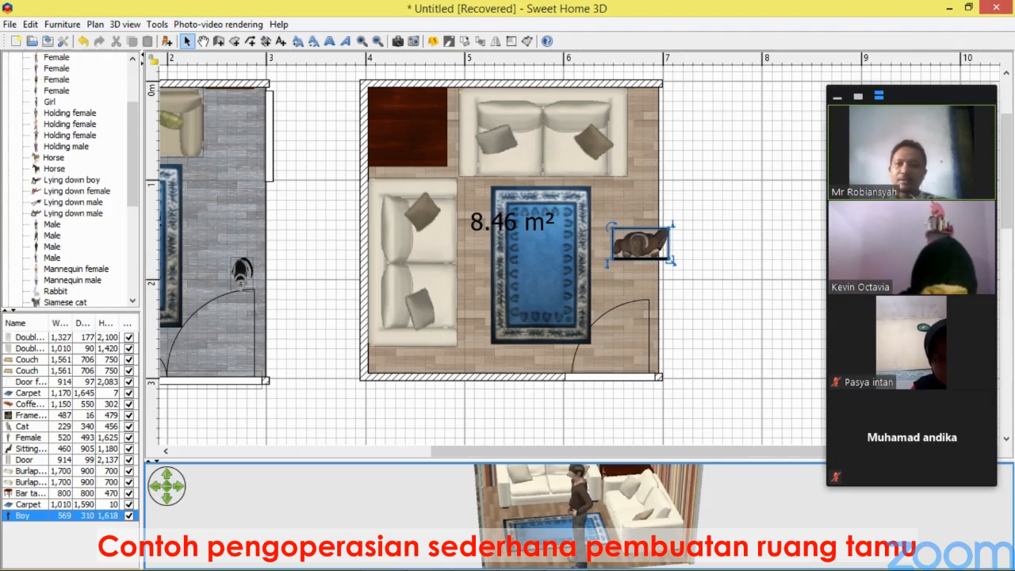
{"action": "scroll", "coordinate": [70, 179], "scroll_direction": "down", "scroll_amount": 2}
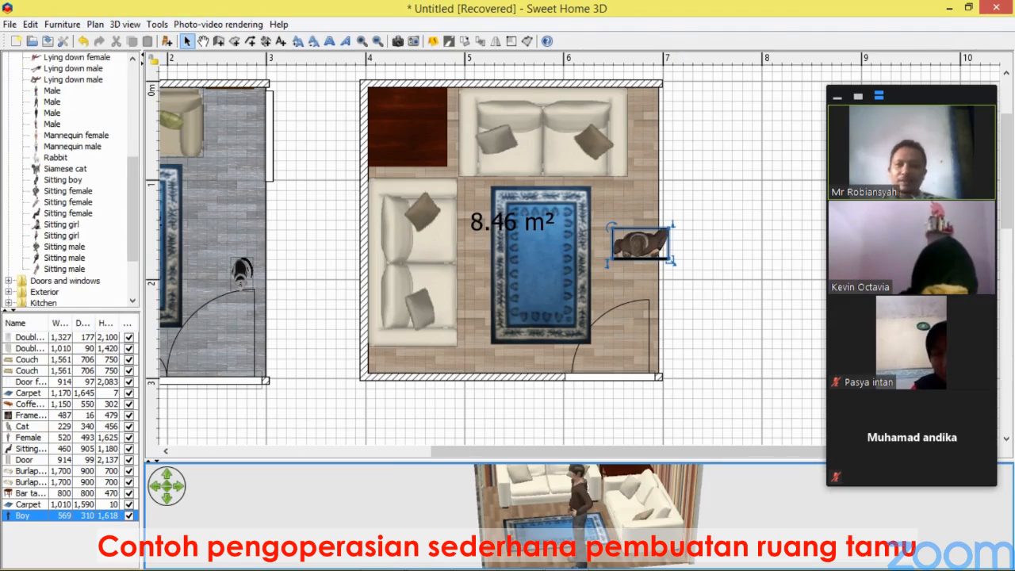
{"action": "scroll", "coordinate": [69, 179], "scroll_direction": "up", "scroll_amount": 7}
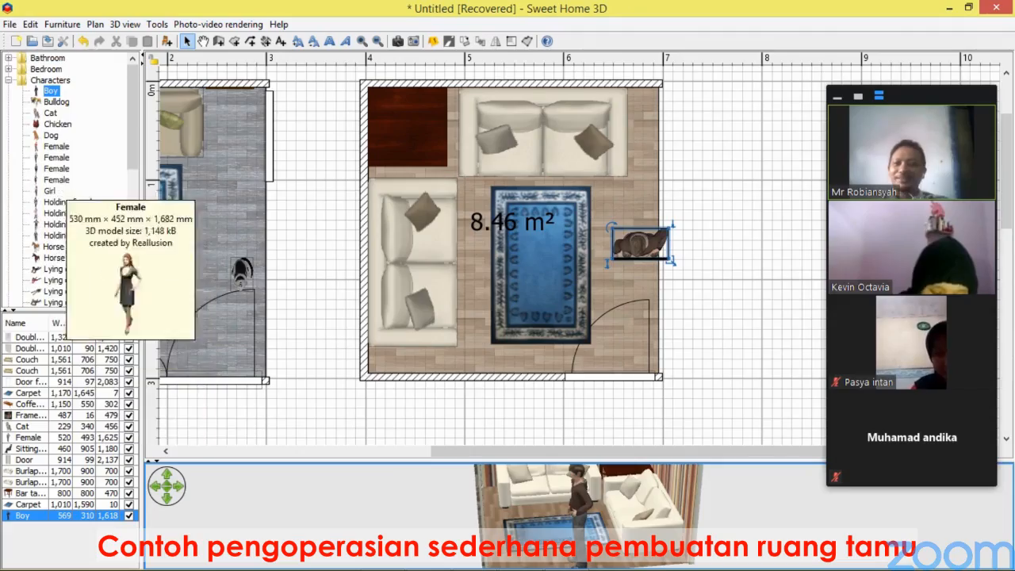